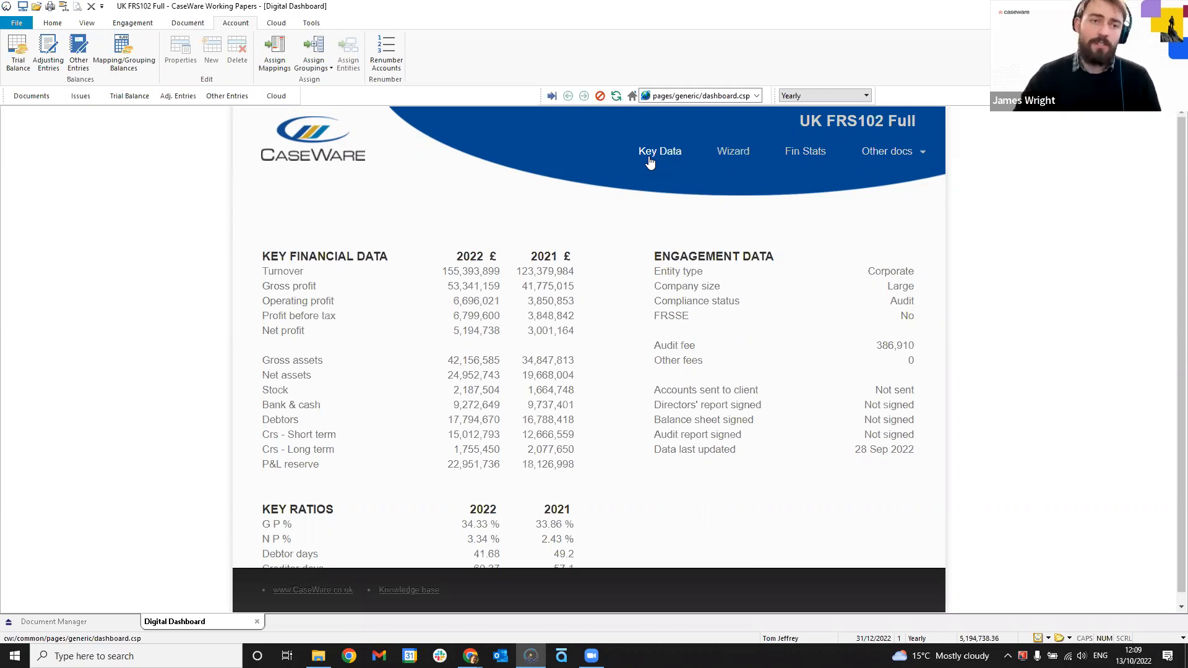
- Open the working trial balance and sort its accounts by map number so the unmapped accounts come first
{"action": "left_click", "coordinate": [135, 98]}
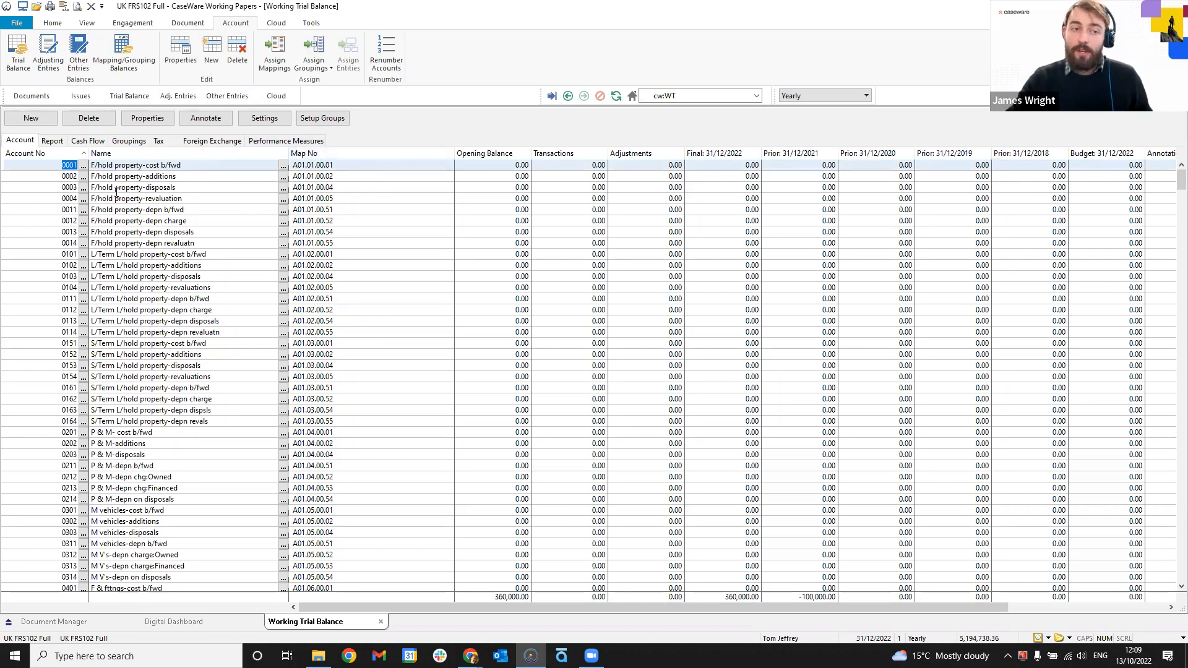
{"action": "left_click", "coordinate": [366, 155]}
{"action": "left_click_drag", "start_coordinate": [1181, 224], "coordinate": [1181, 636]}
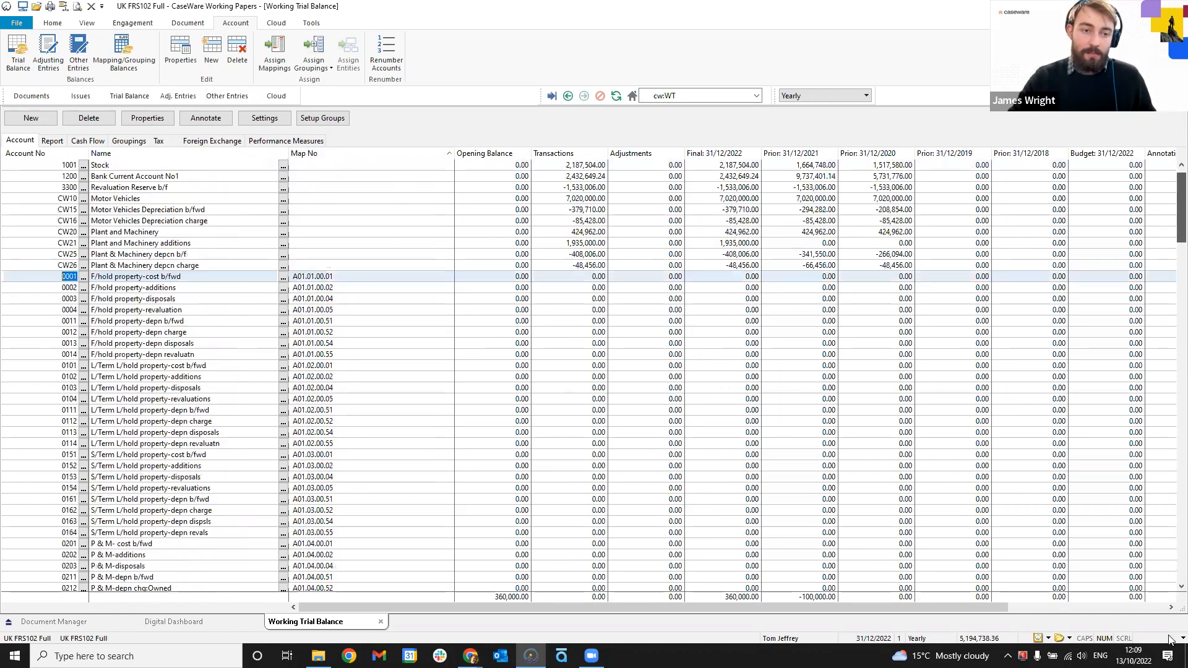
- Browse the map numbers for Revaluation Reserve b/f from A01 down to A01.01.00.00 Freehold property, and close the list without assigning one
{"action": "left_click", "coordinate": [379, 223]}
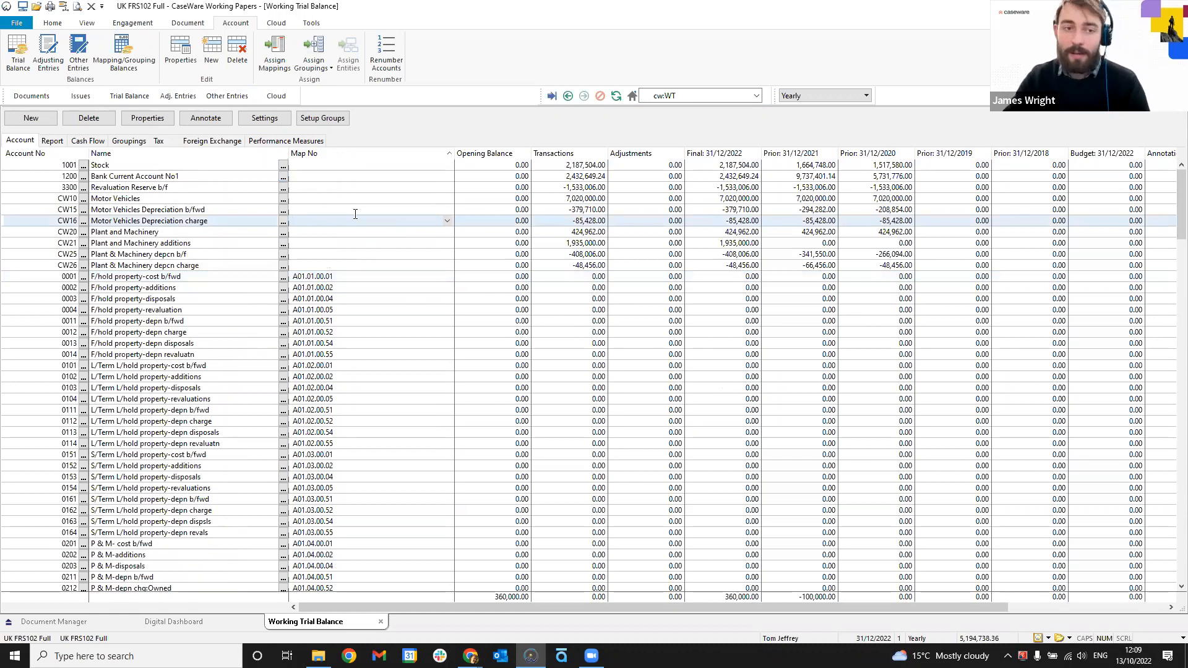
{"action": "left_click", "coordinate": [443, 188]}
{"action": "left_click", "coordinate": [446, 187]}
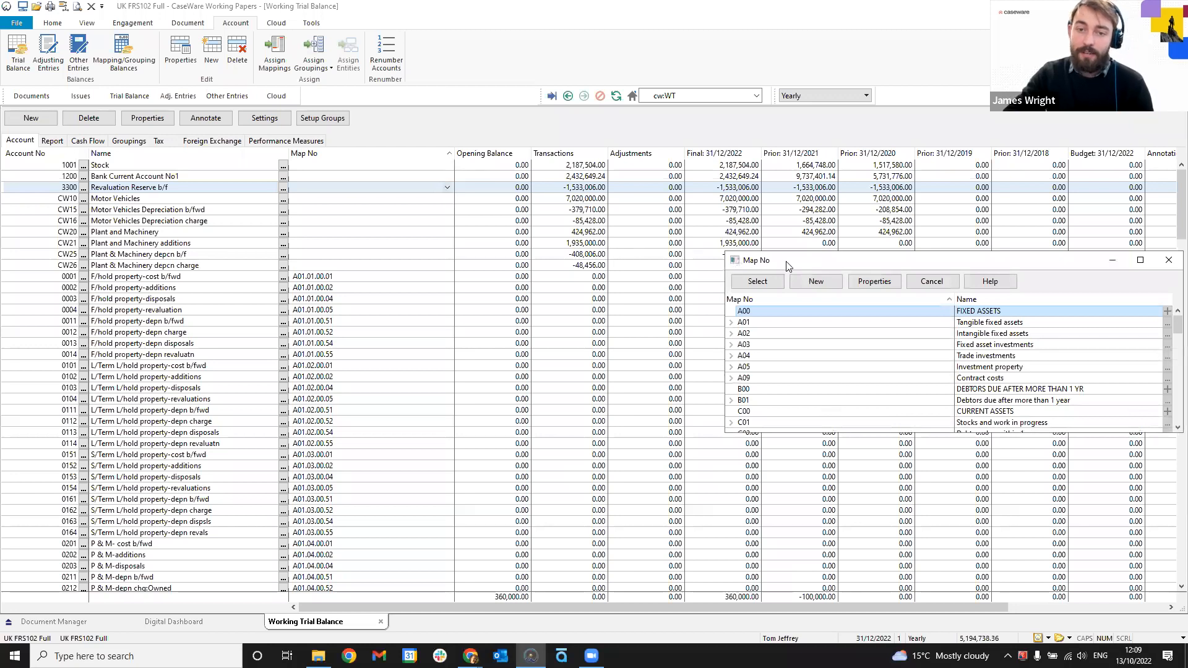
{"action": "left_click_drag", "start_coordinate": [786, 265], "coordinate": [435, 121]}
{"action": "left_click", "coordinate": [381, 178]}
{"action": "left_click", "coordinate": [388, 190]}
{"action": "left_click", "coordinate": [394, 201]}
{"action": "left_click", "coordinate": [446, 216]}
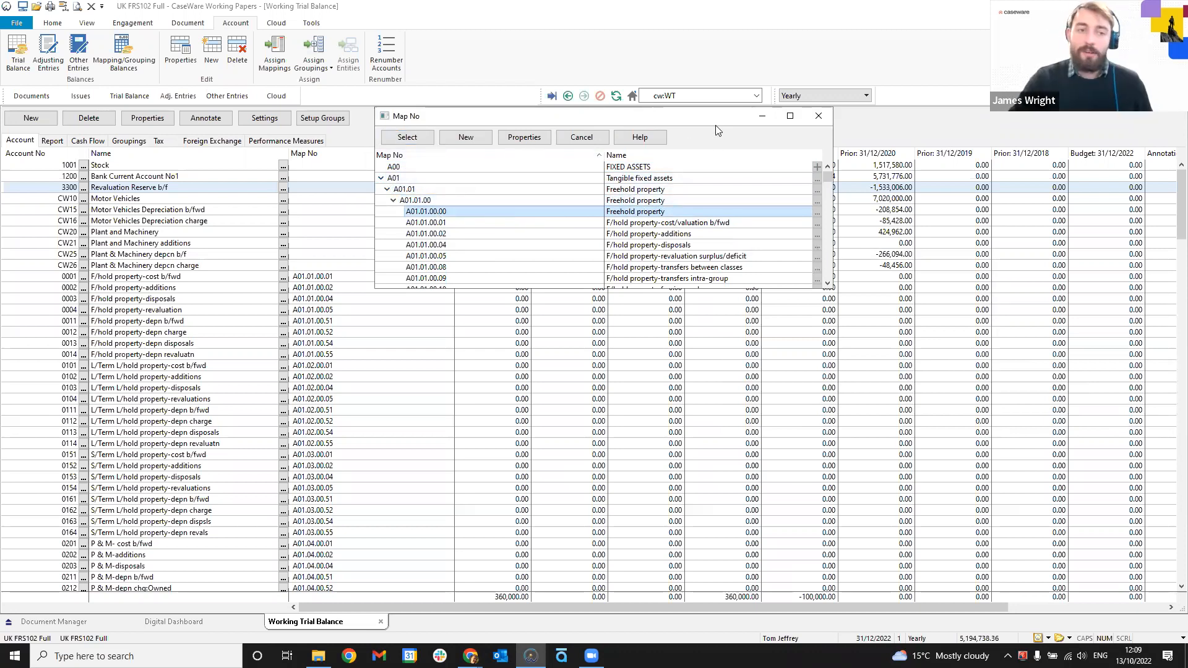
{"action": "left_click", "coordinate": [817, 117]}
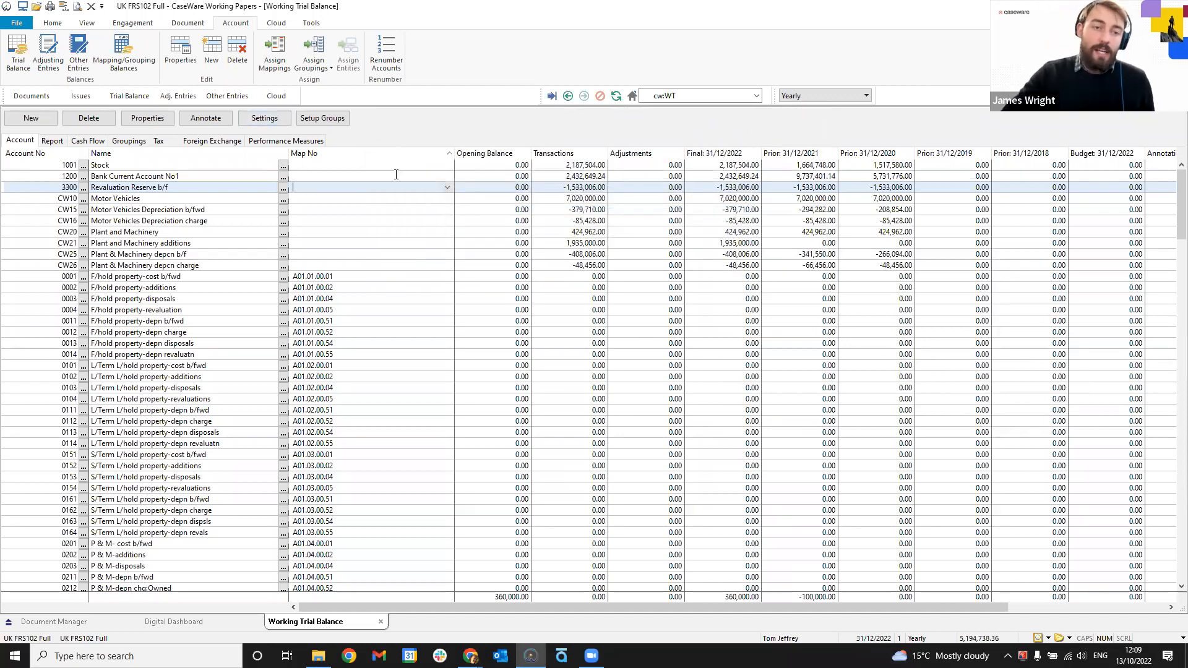
{"action": "right_click", "coordinate": [361, 159]}
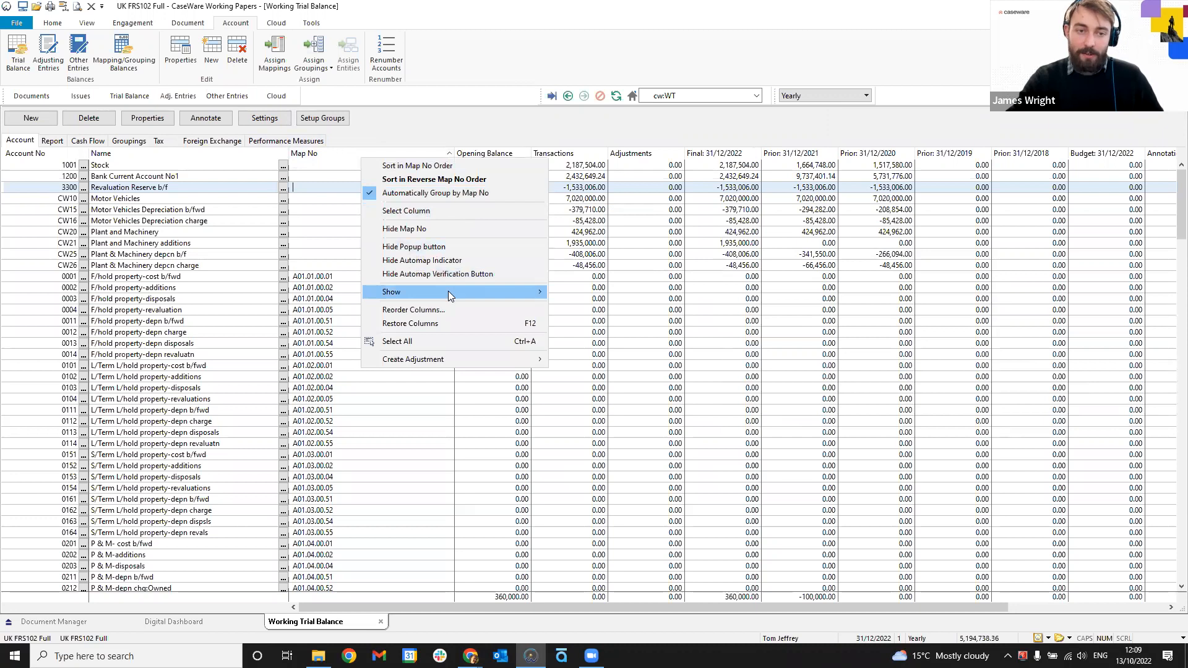
{"action": "mouse_move", "coordinate": [452, 292]}
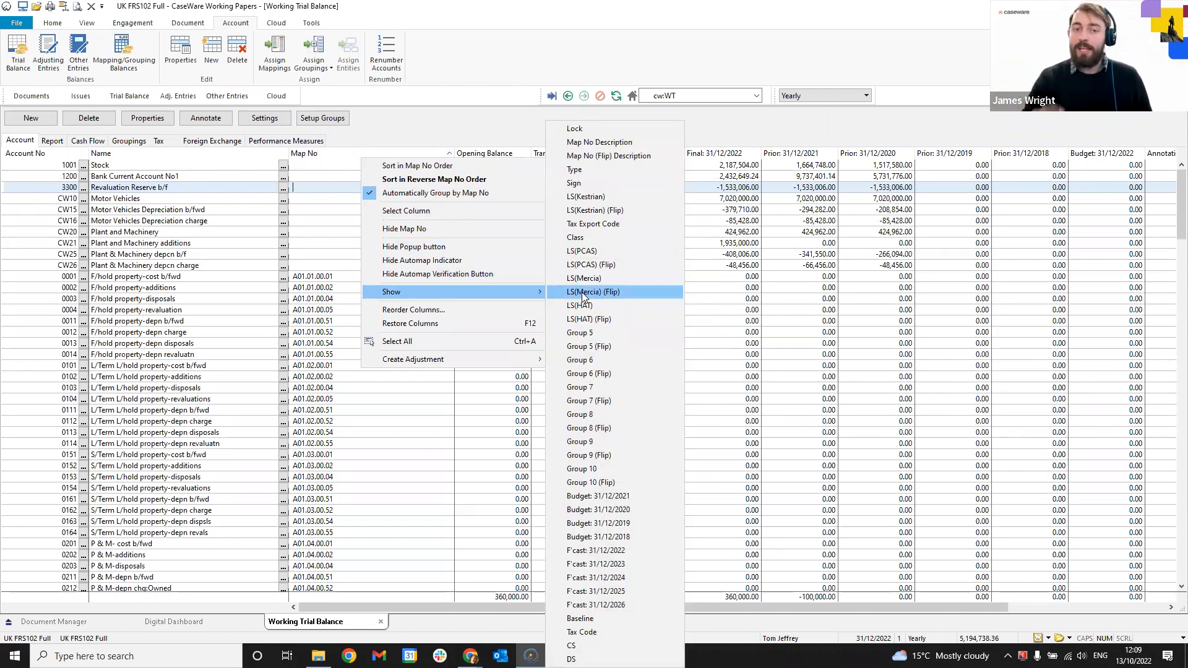
{"action": "left_click", "coordinate": [466, 125]}
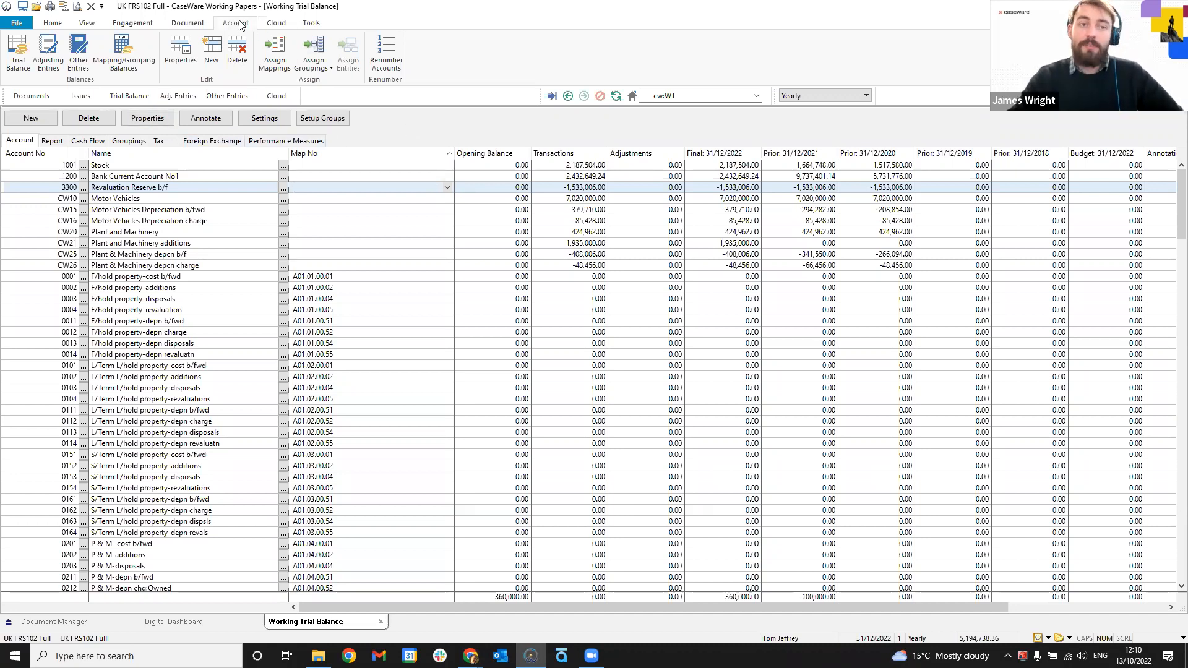
- Start assigning mappings and sort the unmapped accounts by PY2 balance after trying the Balance and PY Balance sorts
{"action": "left_click", "coordinate": [268, 54]}
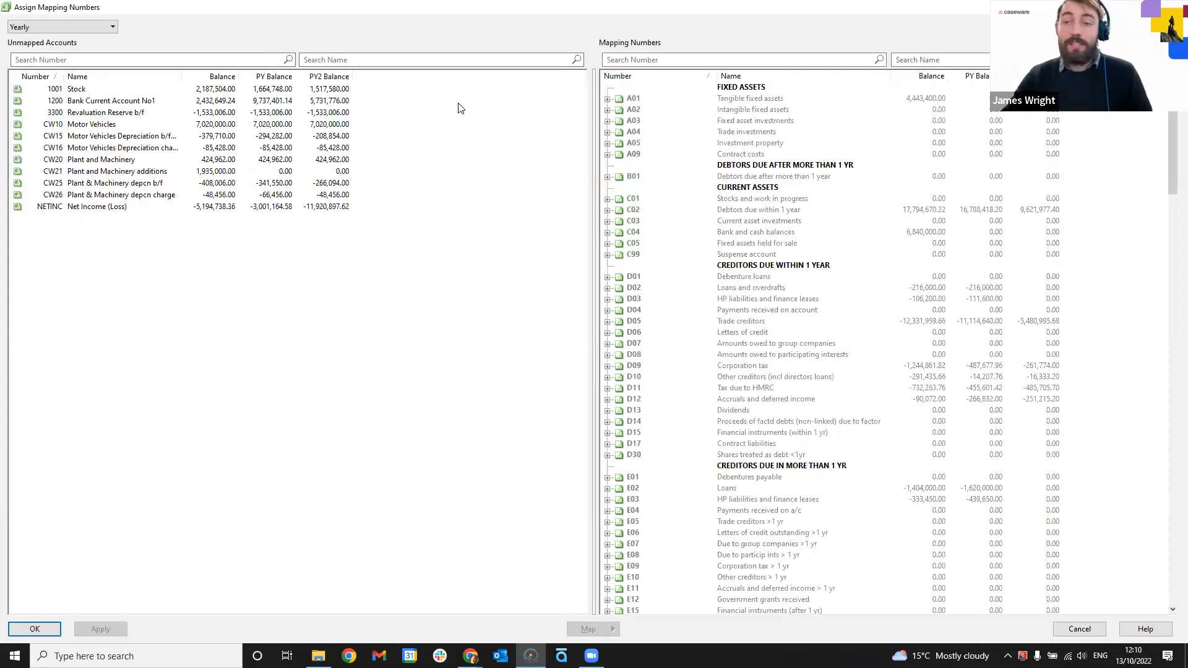
{"action": "left_click", "coordinate": [216, 78]}
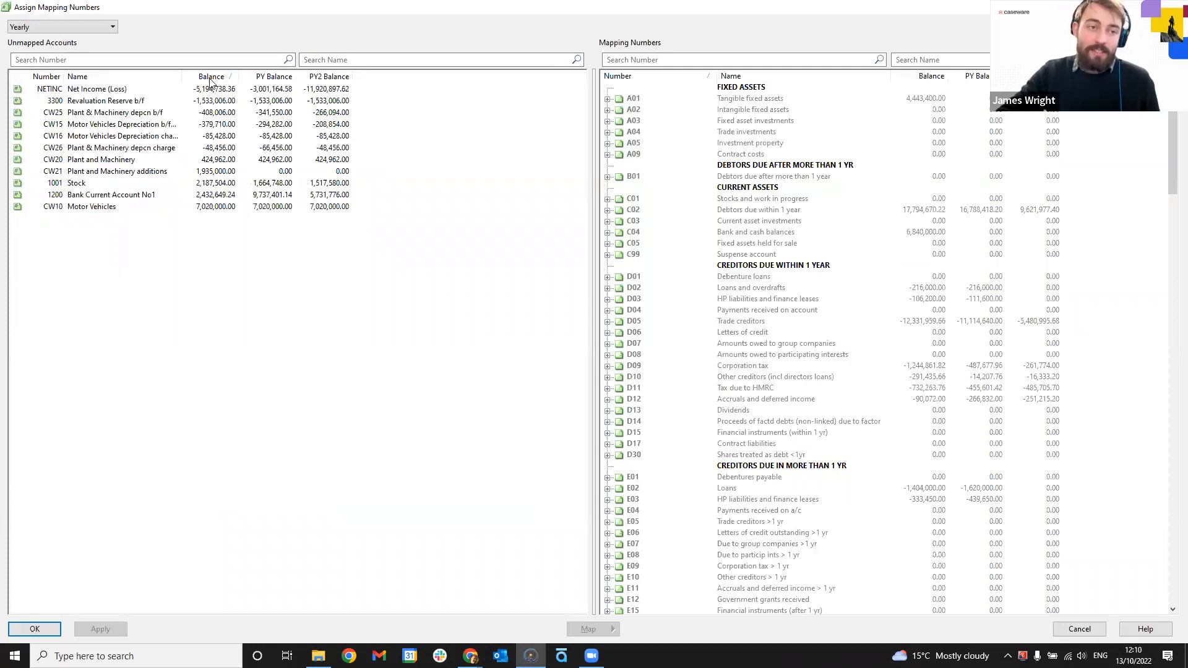
{"action": "left_click", "coordinate": [272, 78]}
{"action": "left_click", "coordinate": [340, 77]}
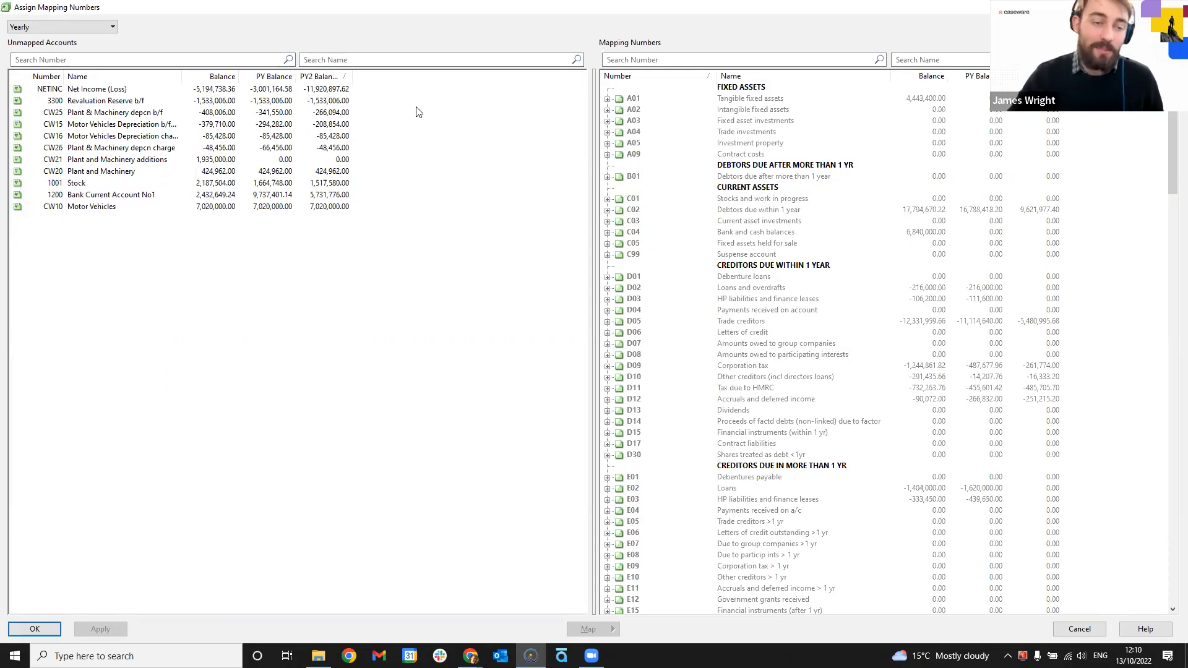
- Hide the Balance column in the unmapped accounts list and restore it
{"action": "right_click", "coordinate": [454, 141]}
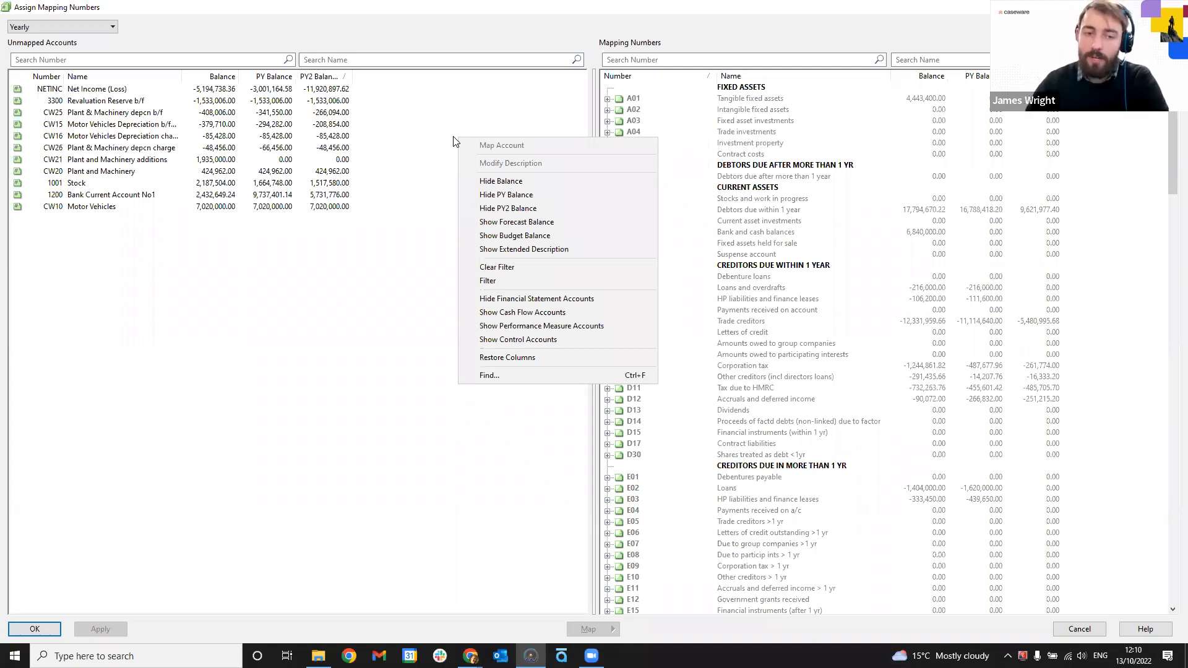
{"action": "left_click", "coordinate": [517, 181]}
{"action": "right_click", "coordinate": [449, 175]}
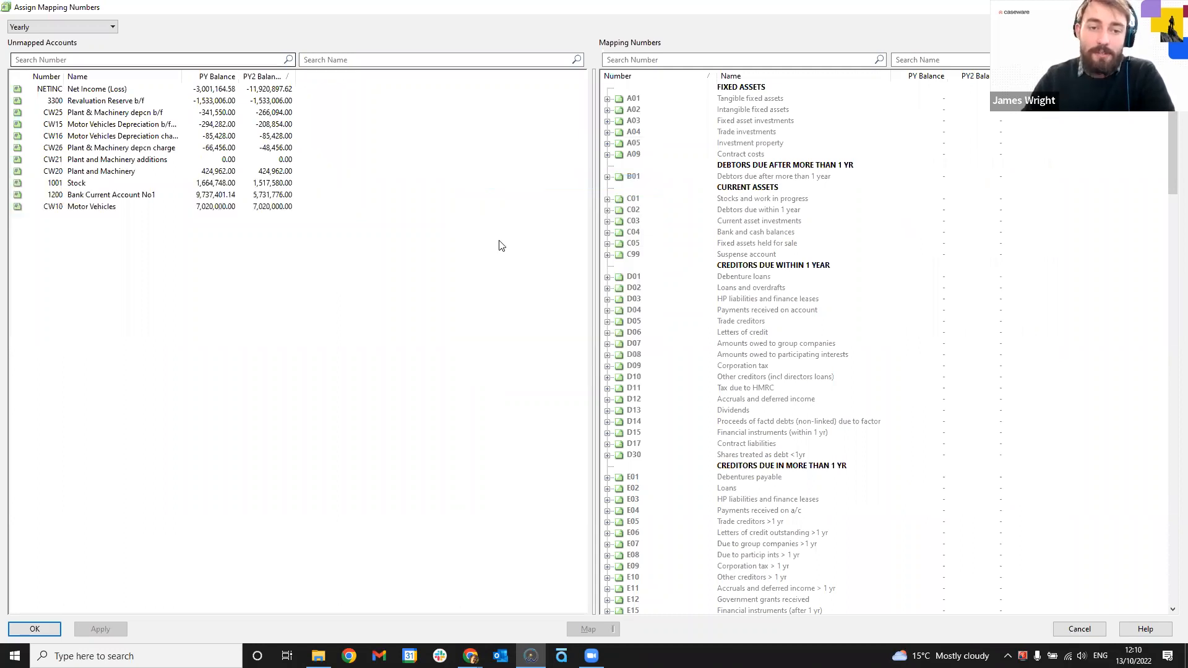
{"action": "left_click", "coordinate": [512, 222]}
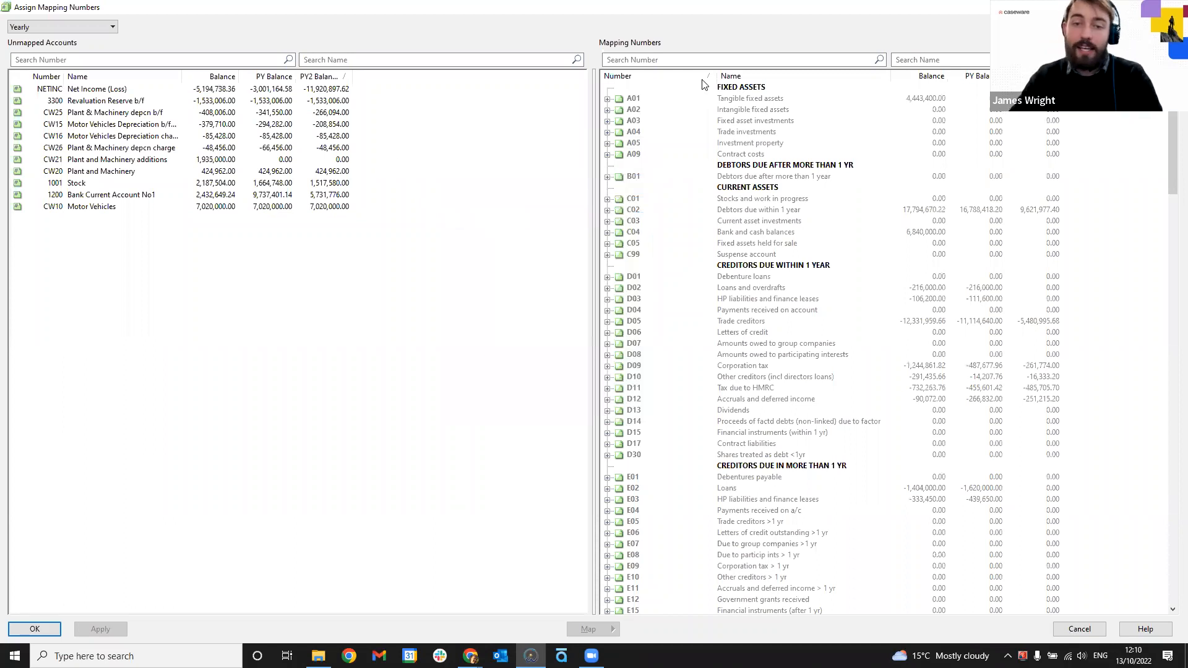
- Examine the mapping numbers under Tangible fixed assets down to A01.01.00 Freehold property, widening the Number column for the codes, and collapse the branch
{"action": "left_click_drag", "start_coordinate": [710, 80], "coordinate": [653, 79]}
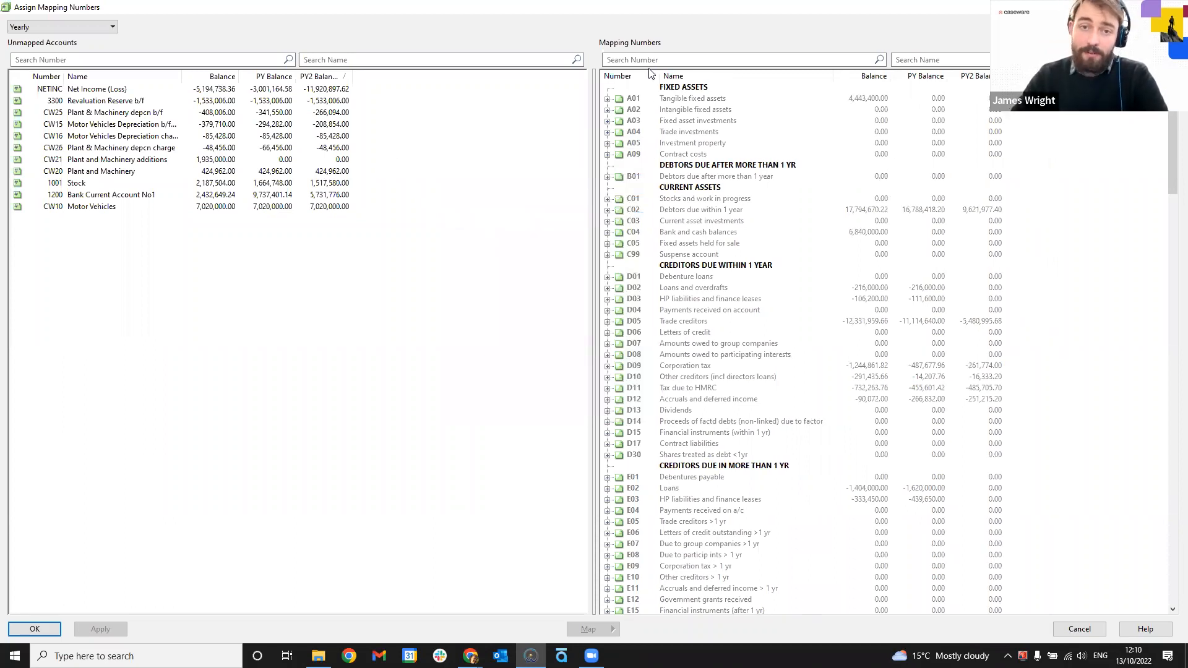
{"action": "left_click", "coordinate": [607, 98]}
{"action": "left_click", "coordinate": [619, 109]}
{"action": "left_click", "coordinate": [628, 123]}
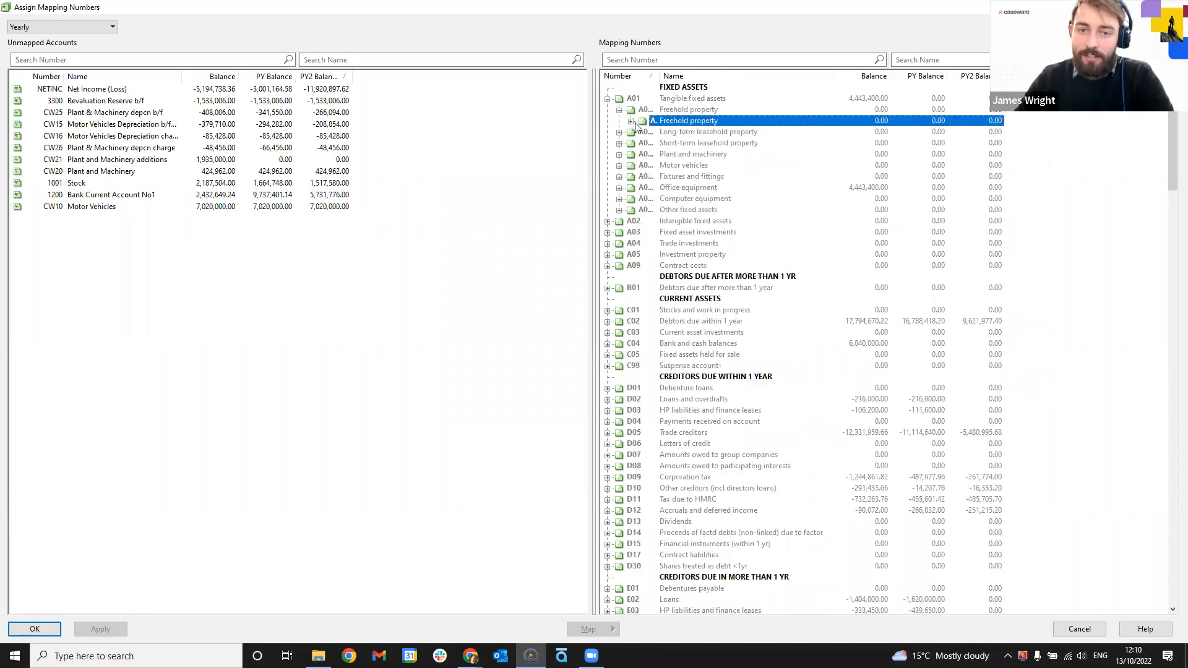
{"action": "left_click_drag", "start_coordinate": [661, 73], "coordinate": [743, 75]}
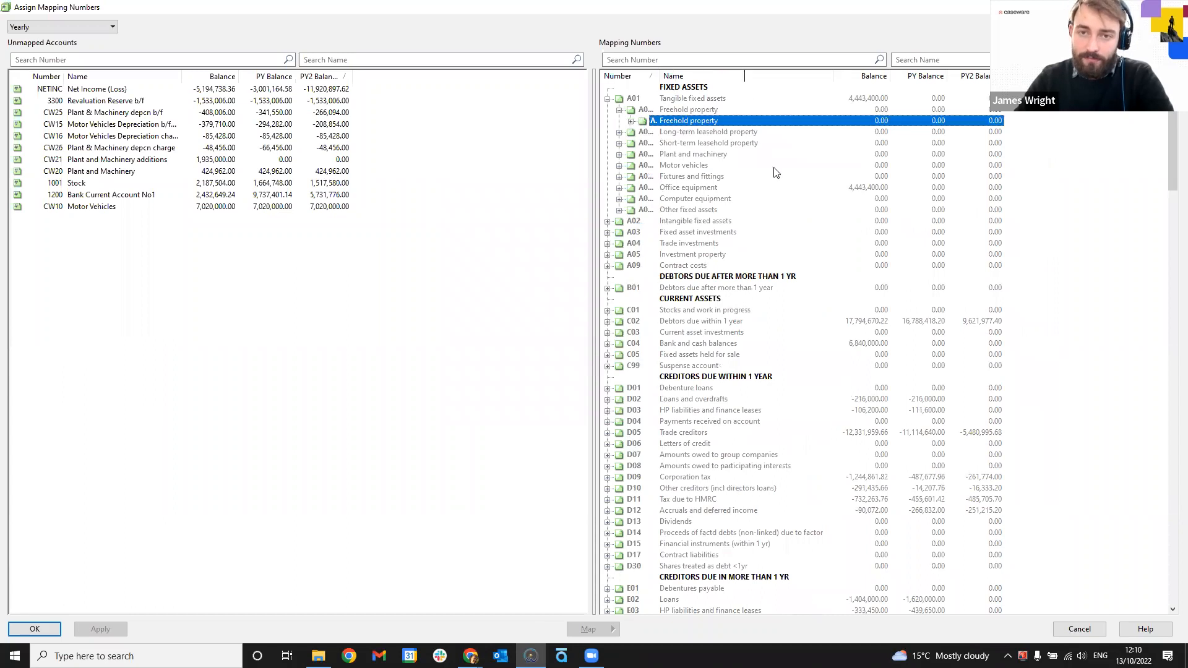
{"action": "double_click", "coordinate": [649, 124]}
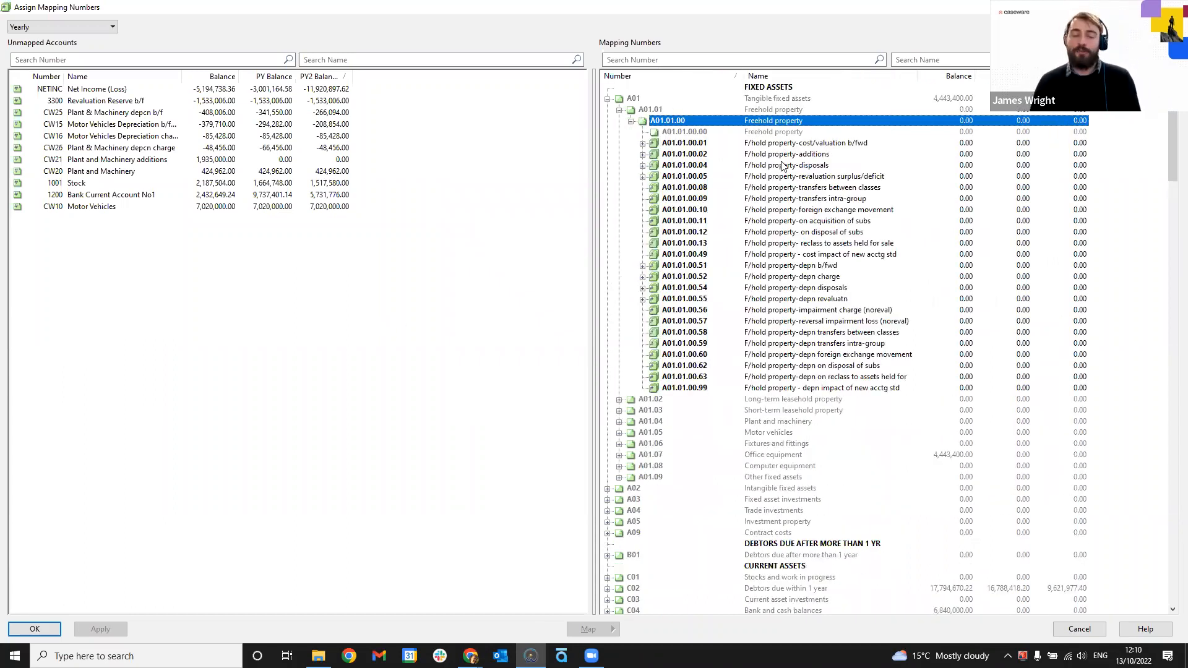
{"action": "left_click", "coordinate": [607, 100]}
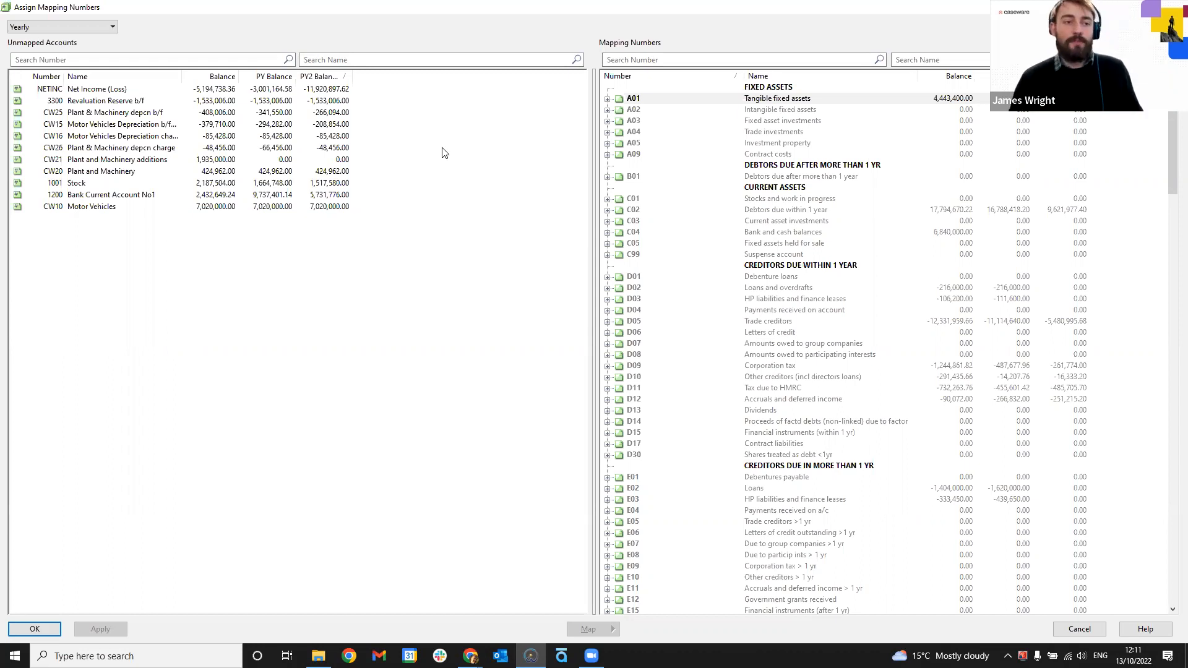
{"action": "left_click", "coordinate": [49, 126]}
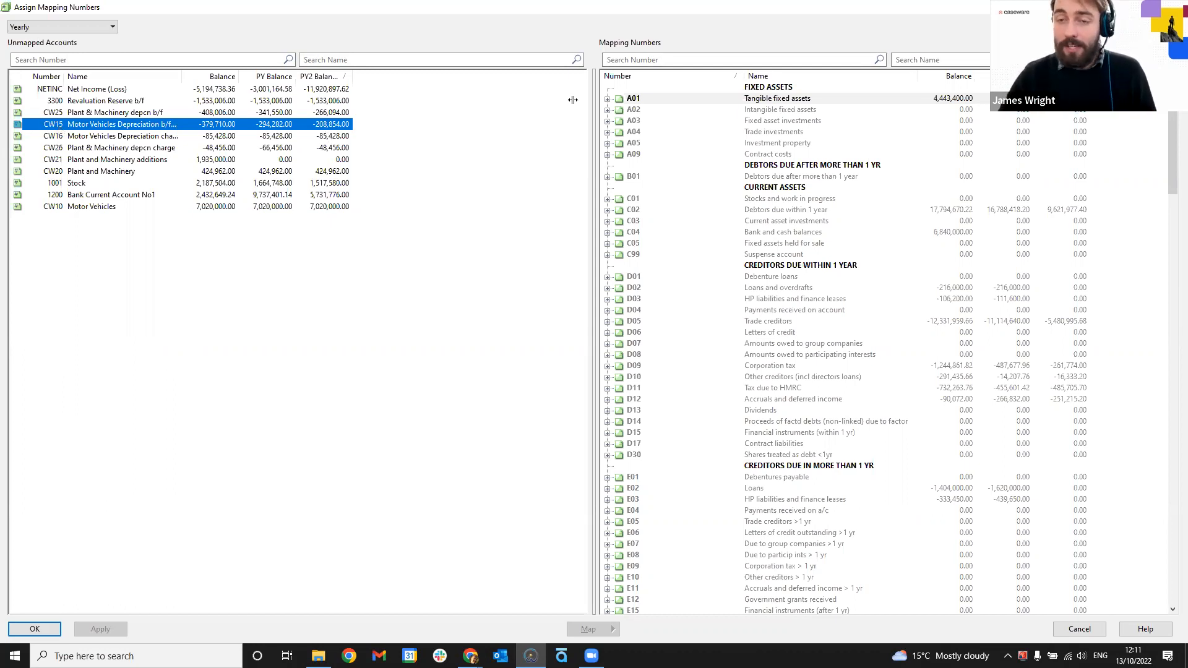
{"action": "left_click", "coordinate": [952, 213]}
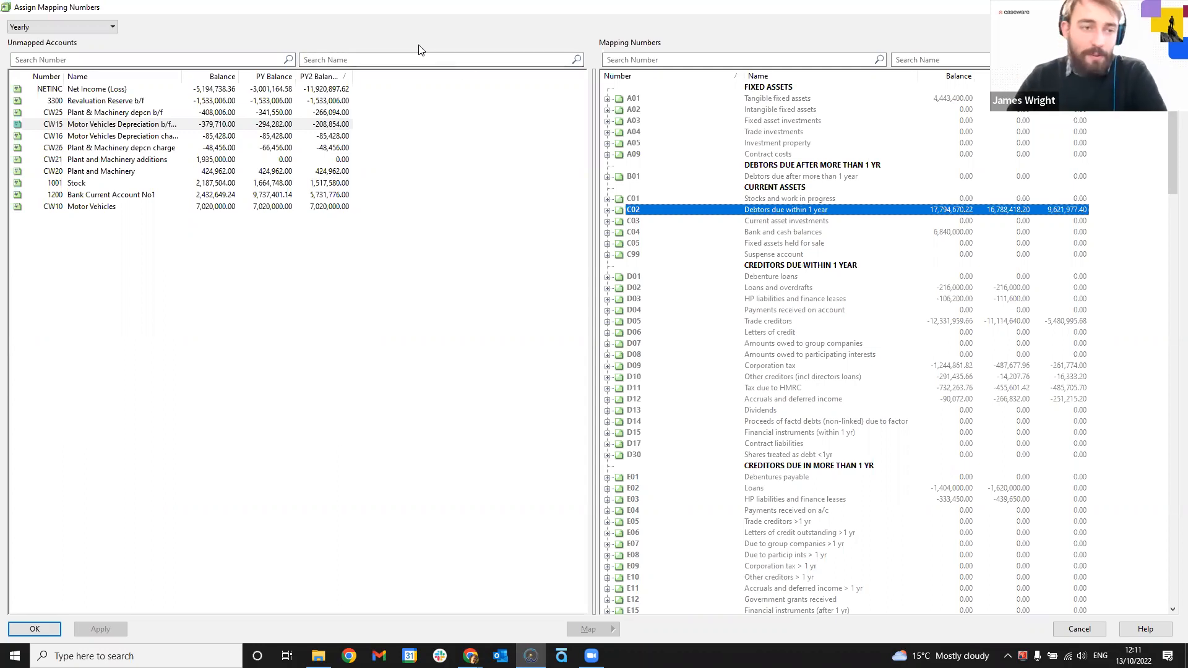
{"action": "left_click", "coordinate": [186, 60]}
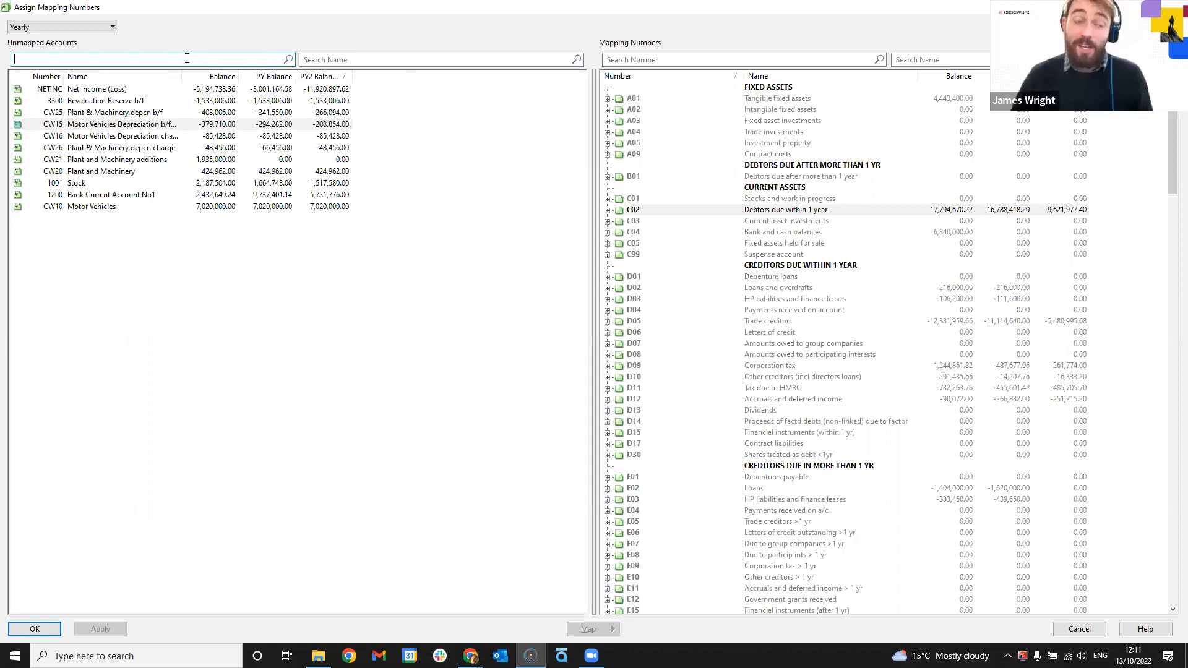
{"action": "left_click", "coordinate": [368, 58]}
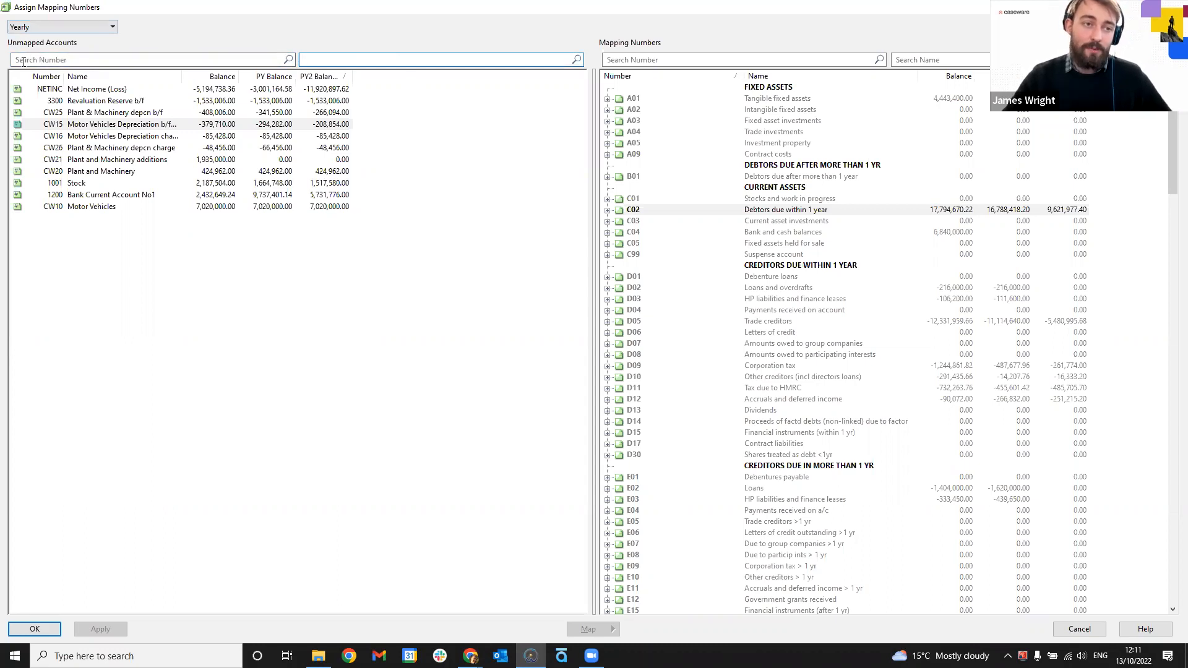
- Search the unmapped accounts by number for CW26 and clear the search
{"action": "left_click", "coordinate": [42, 59]}
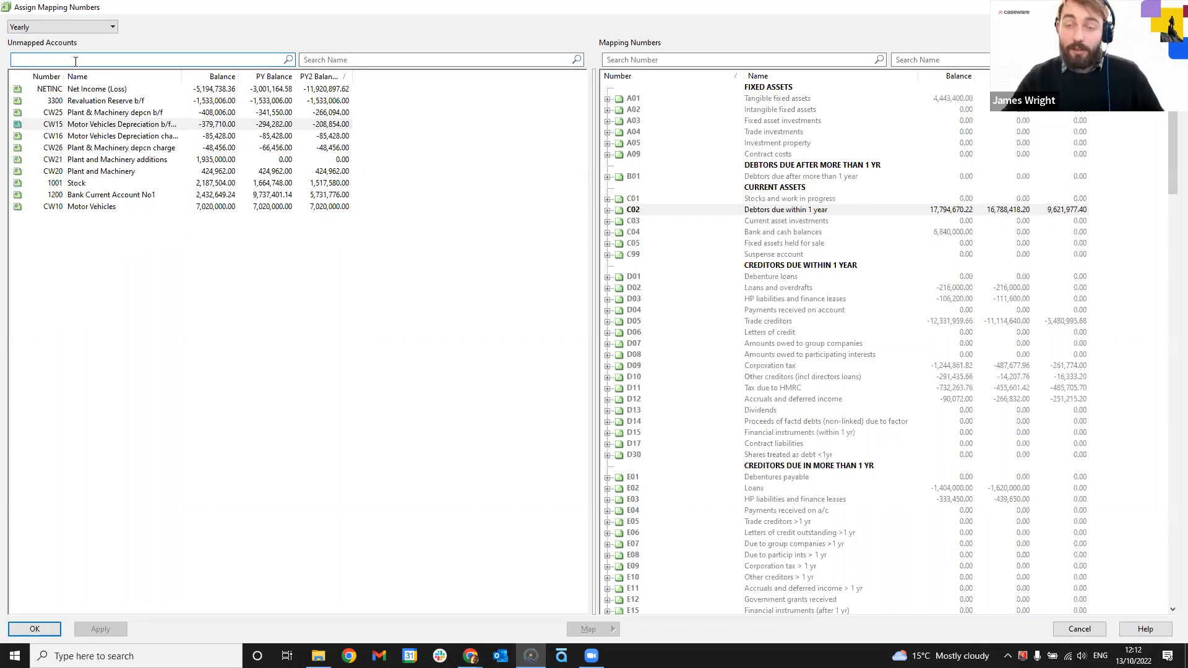
{"action": "type", "text": "CW26"}
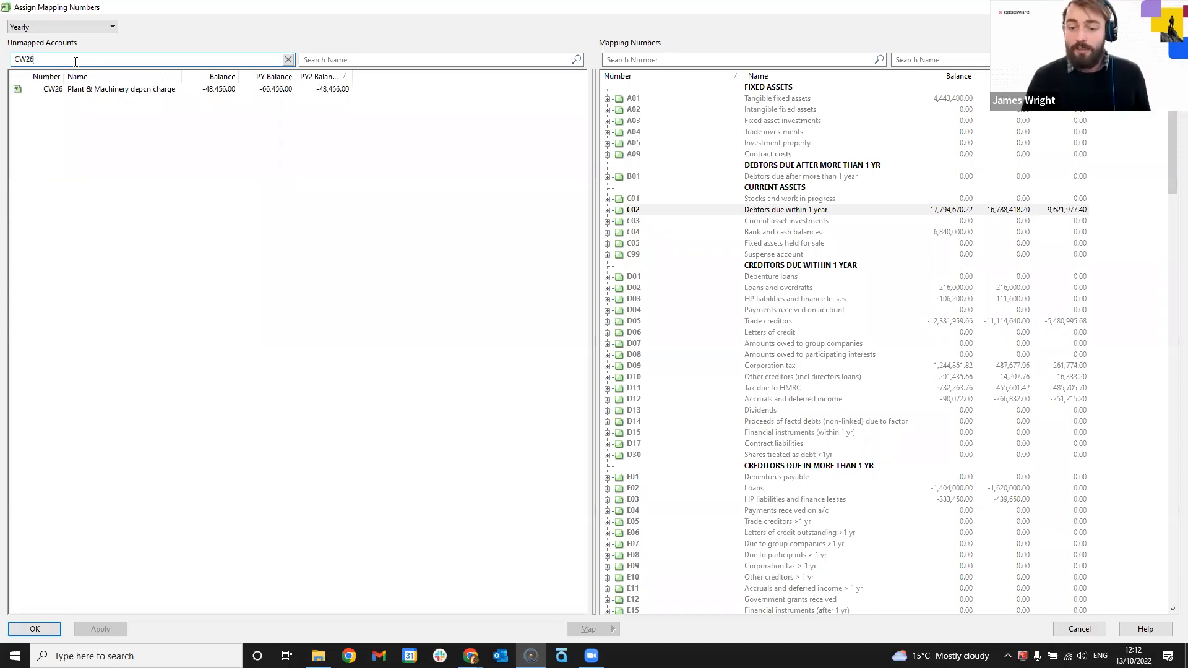
{"action": "key", "text": "BackSpace"}
{"action": "key", "text": "BackSpace"}
{"action": "key", "text": "BackSpace"}
{"action": "key", "text": "BackSpace"}
- Search both the unmapped accounts and the mapping numbers by name for "stock", and clear both searches
{"action": "left_click", "coordinate": [372, 59]}
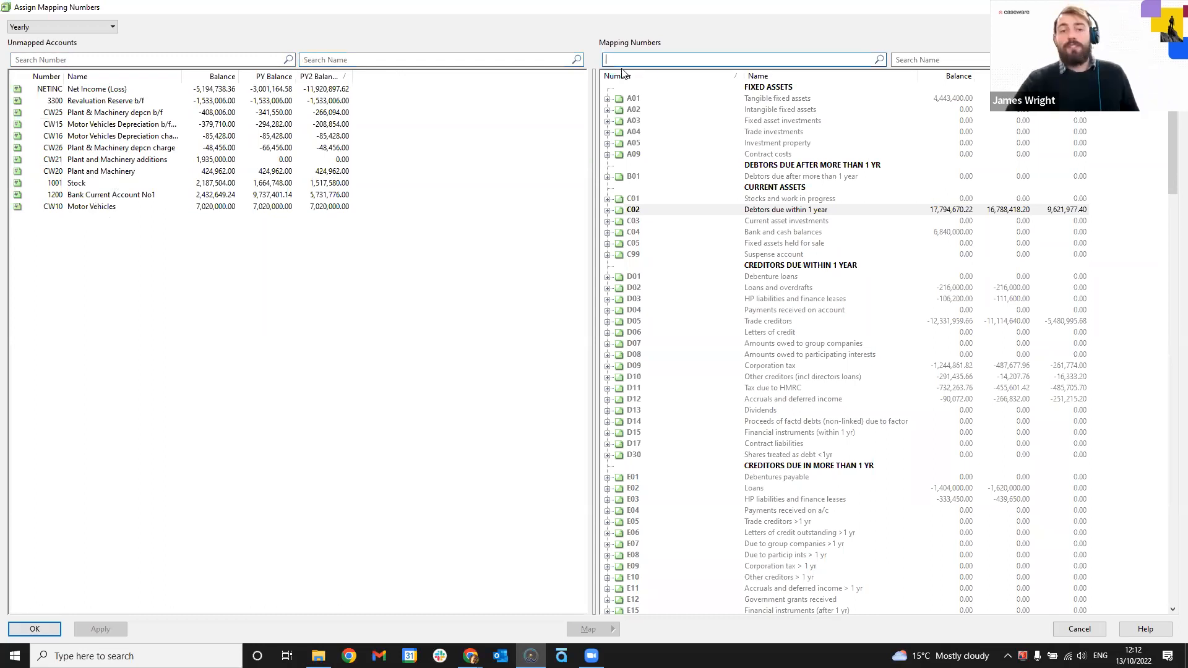
{"action": "left_click", "coordinate": [937, 59]}
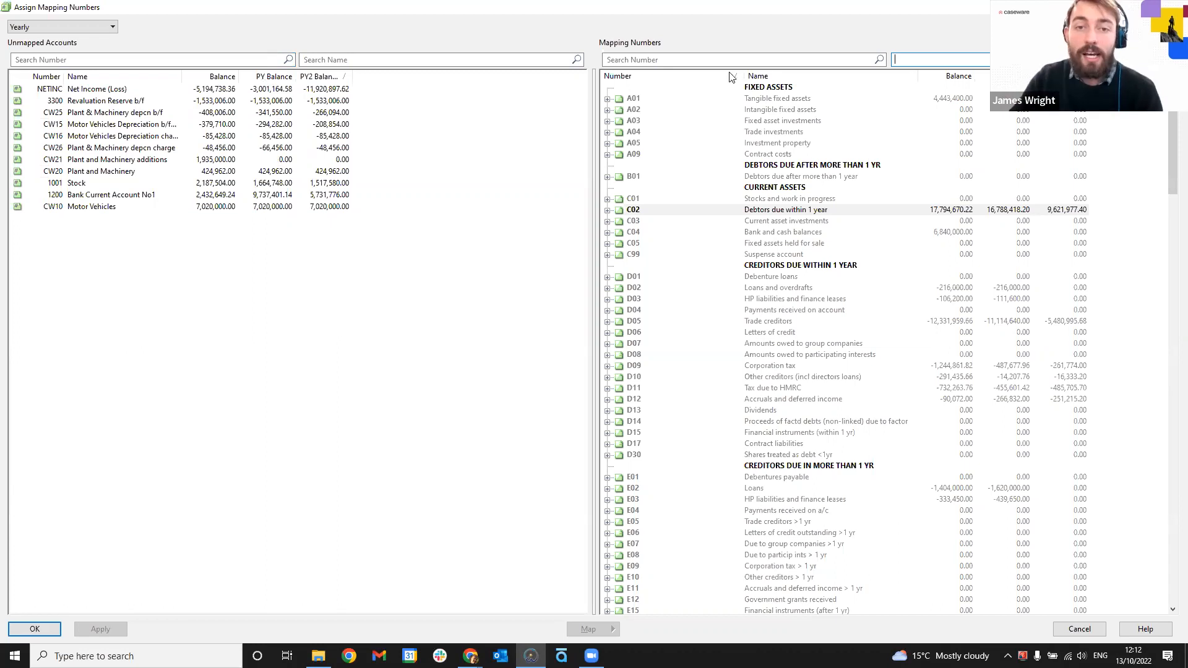
{"action": "left_click", "coordinate": [445, 58]}
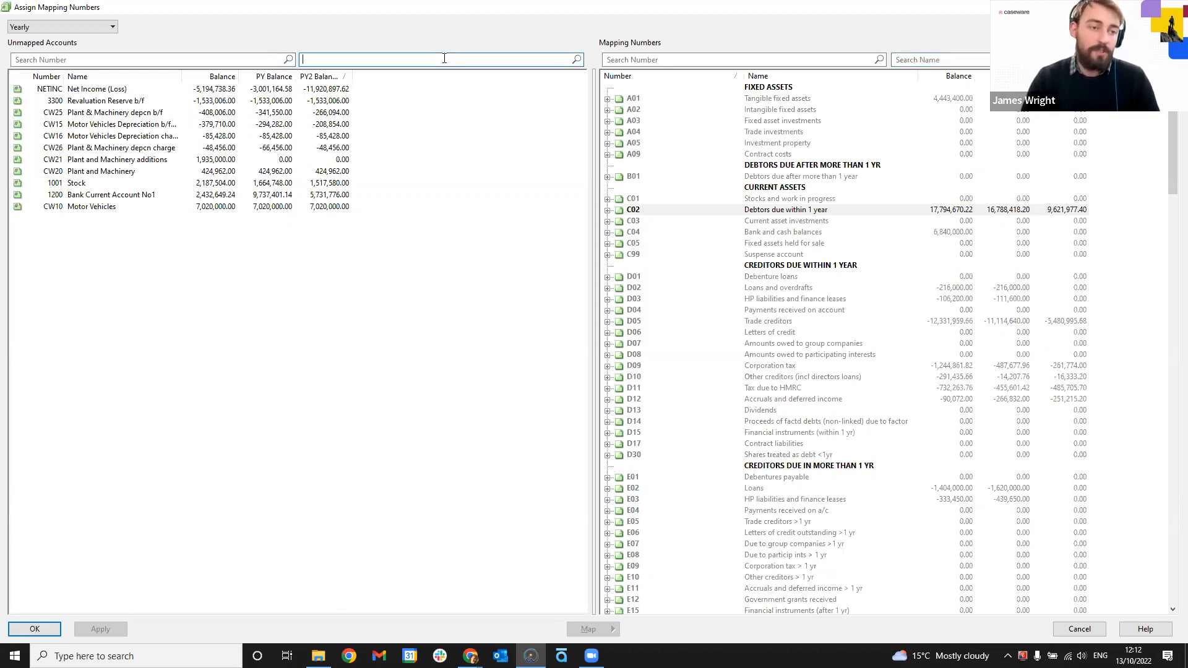
{"action": "type", "text": "stock"}
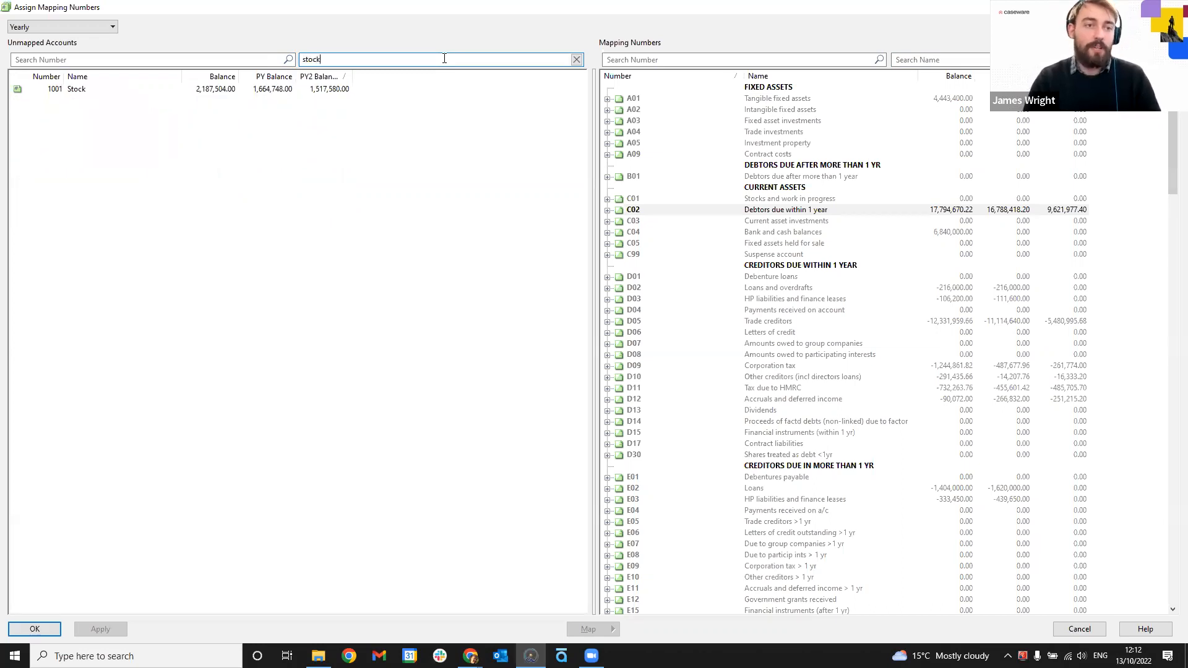
{"action": "left_click", "coordinate": [920, 59]}
{"action": "type", "text": "s"}
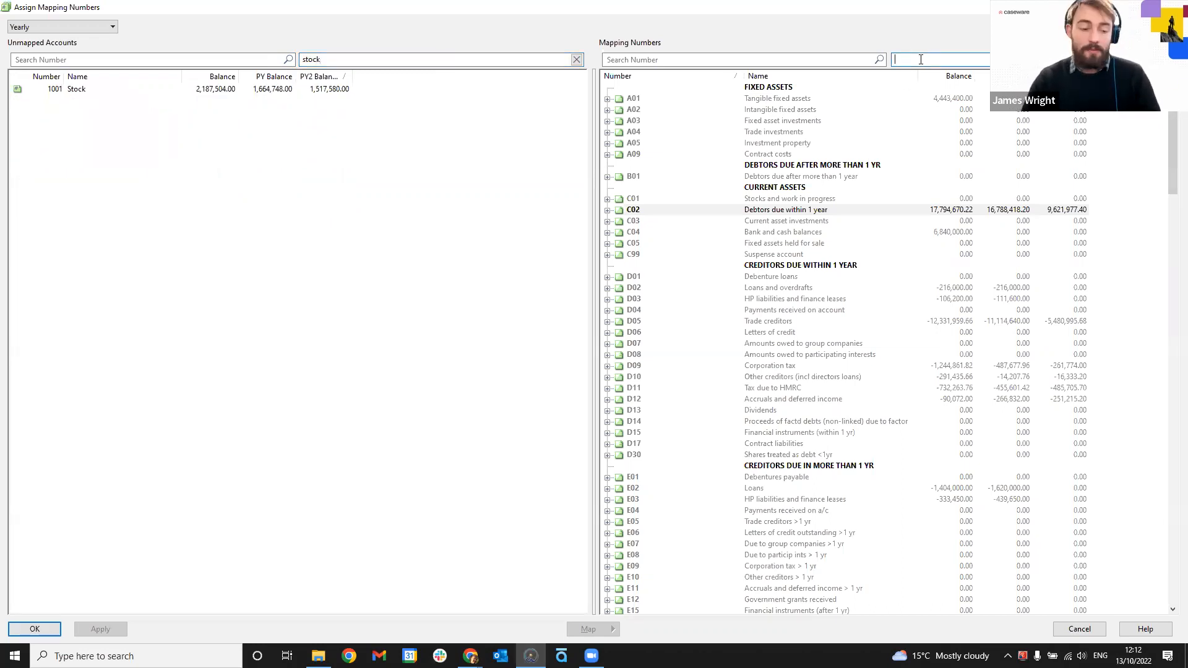
{"action": "type", "text": "t"}
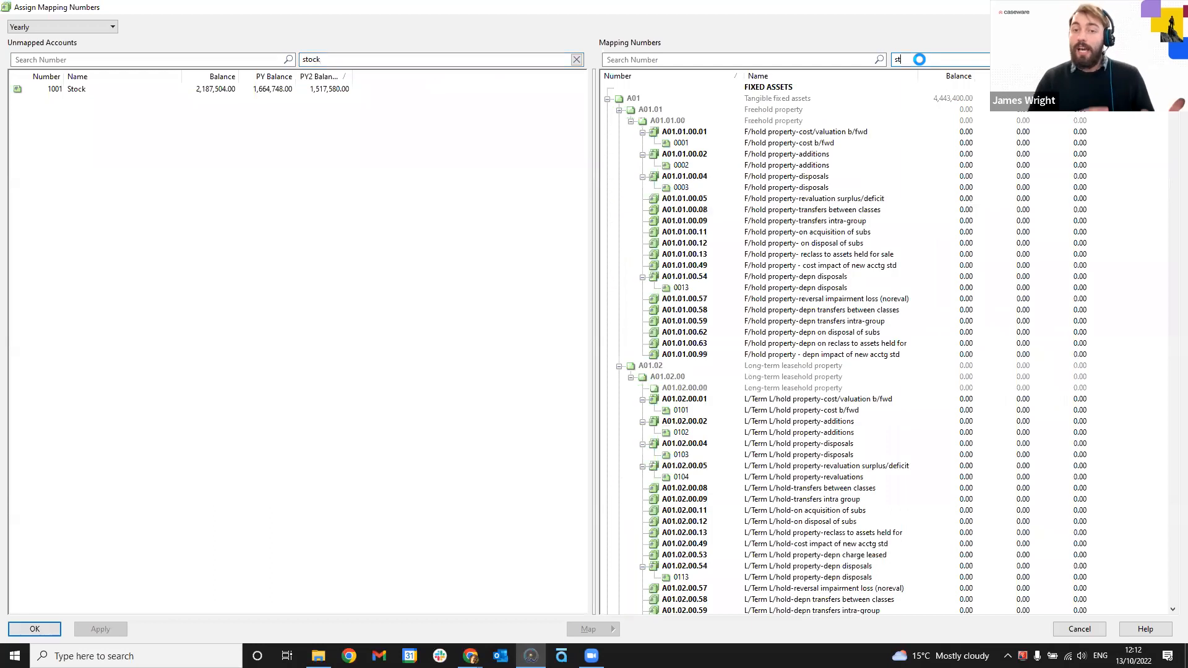
{"action": "type", "text": "ock"}
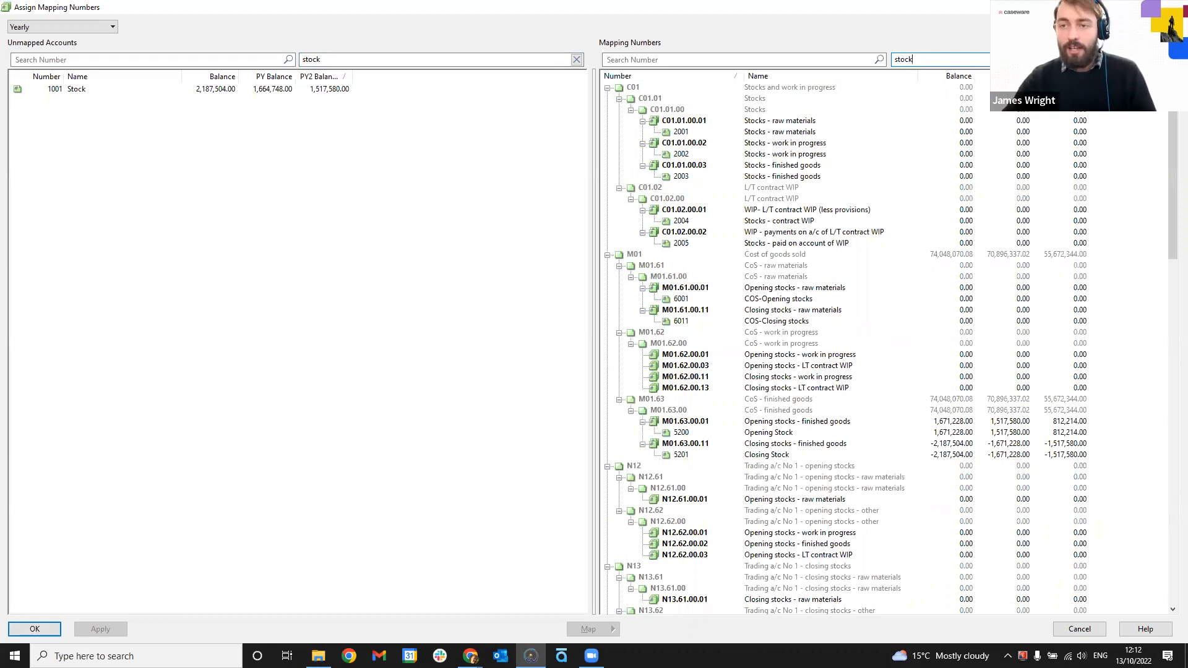
{"action": "left_click", "coordinate": [1169, 59]}
{"action": "left_click", "coordinate": [577, 60]}
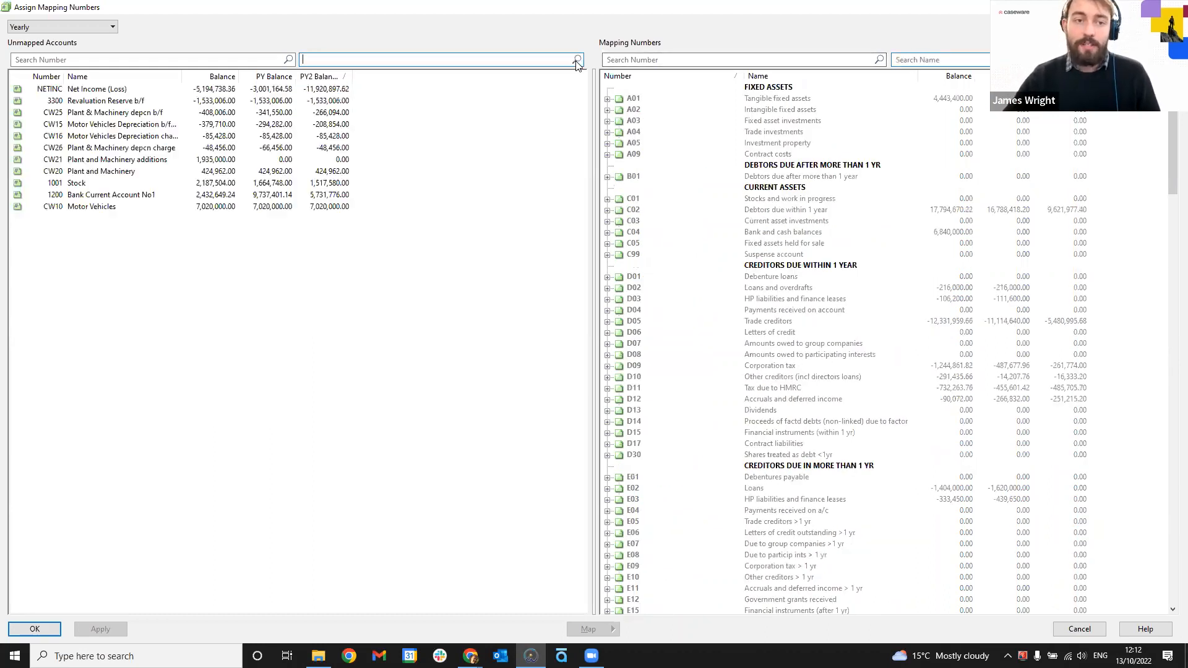
{"action": "left_click", "coordinate": [679, 57]}
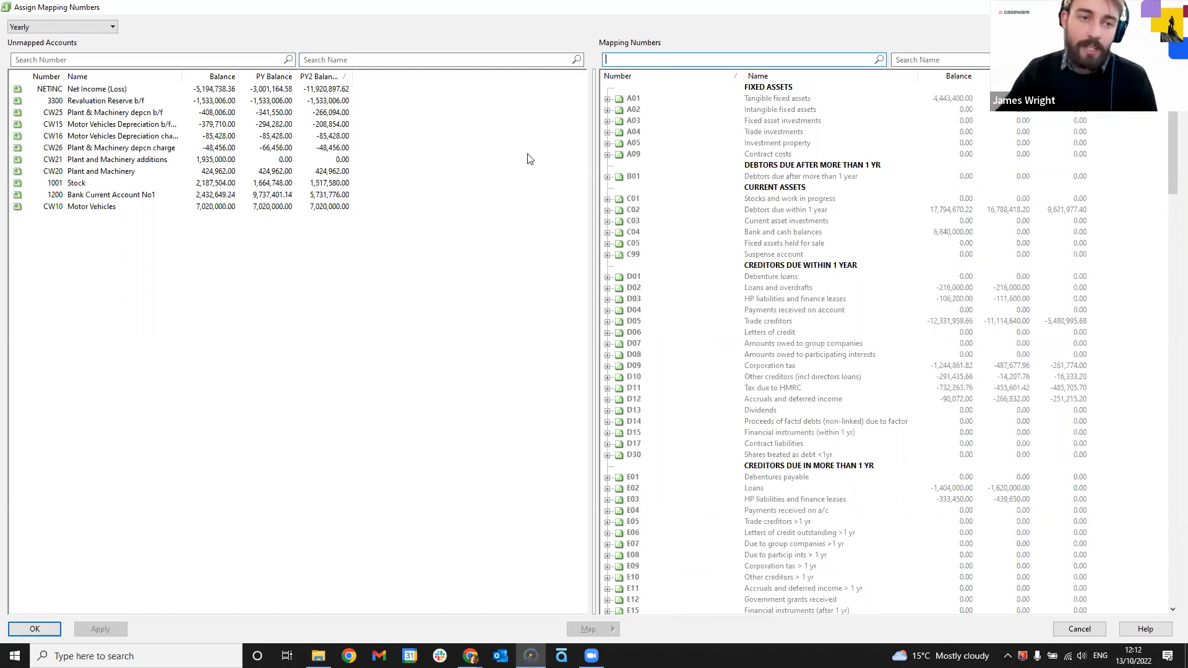
- Check which balance periods are available for the mapping and keep Yearly selected
{"action": "left_click", "coordinate": [87, 28]}
{"action": "left_click", "coordinate": [113, 26]}
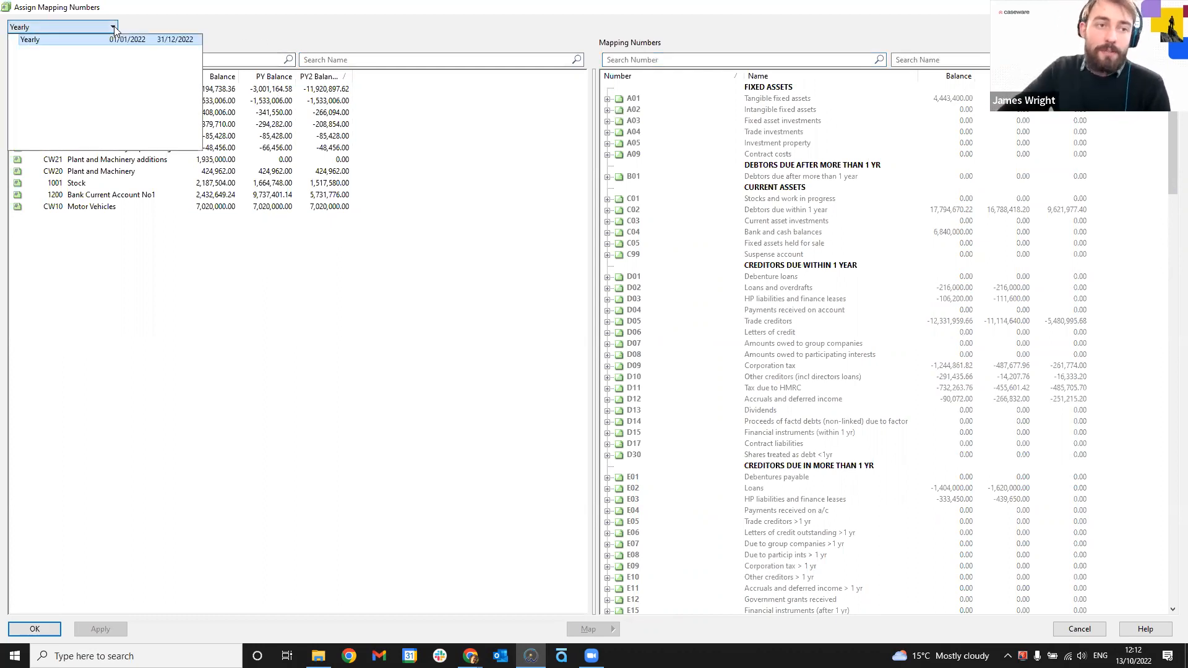
{"action": "left_click", "coordinate": [132, 39]}
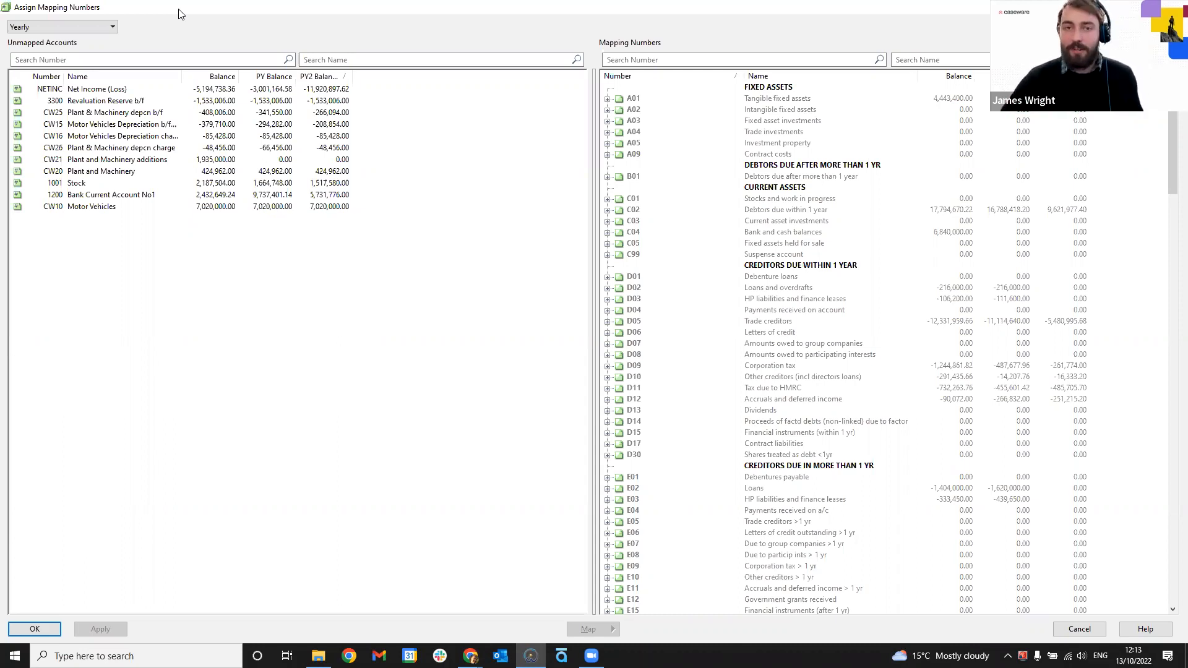
{"action": "left_click", "coordinate": [101, 27]}
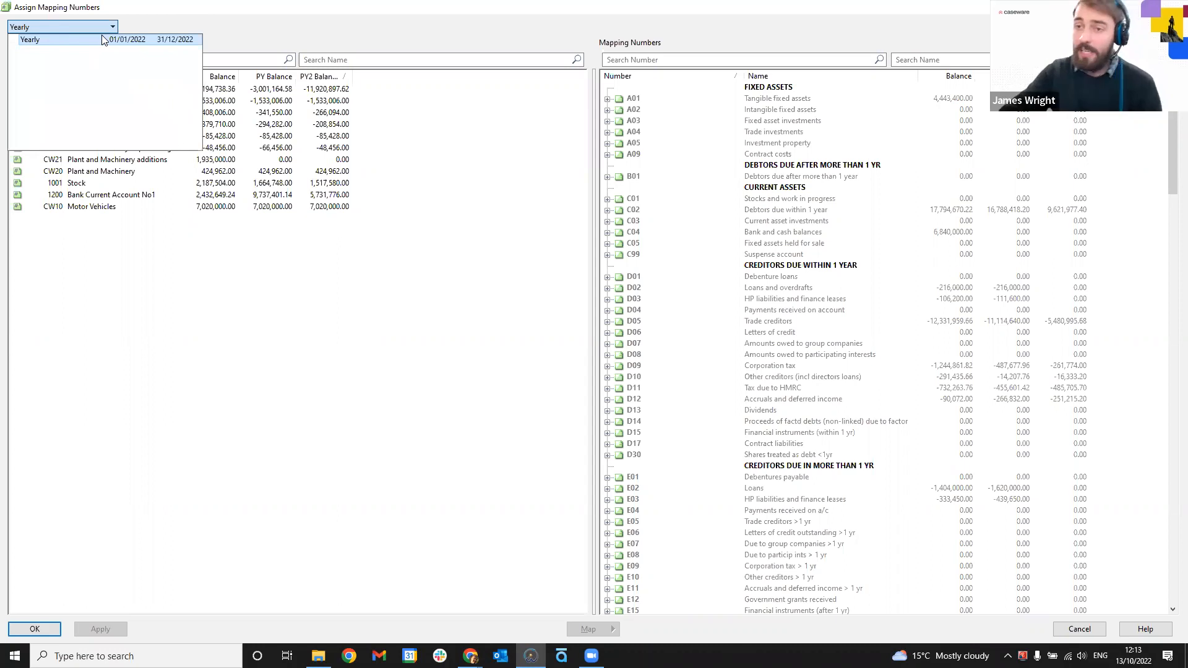
{"action": "left_click", "coordinate": [101, 38]}
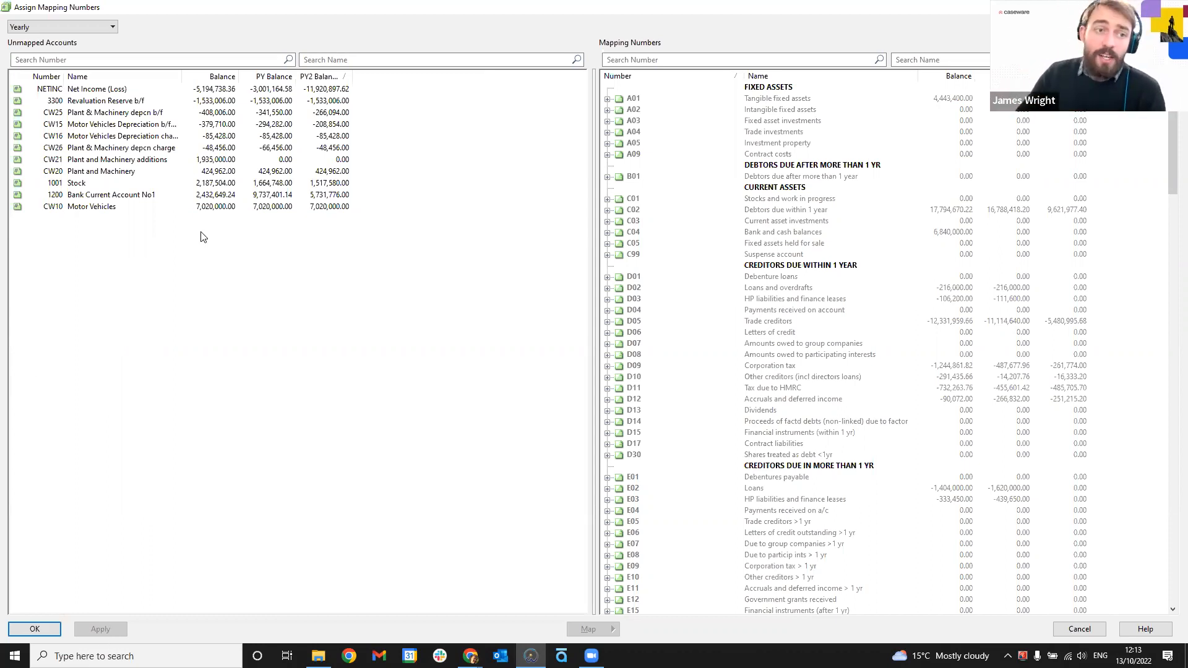
- Select unmapped account CW25 Plant & Machinery depcn b/f and expand Tangible fixed assets down to account 0201 under A01.04.00.01 P & M- cost b/fwd
{"action": "left_click", "coordinate": [128, 102]}
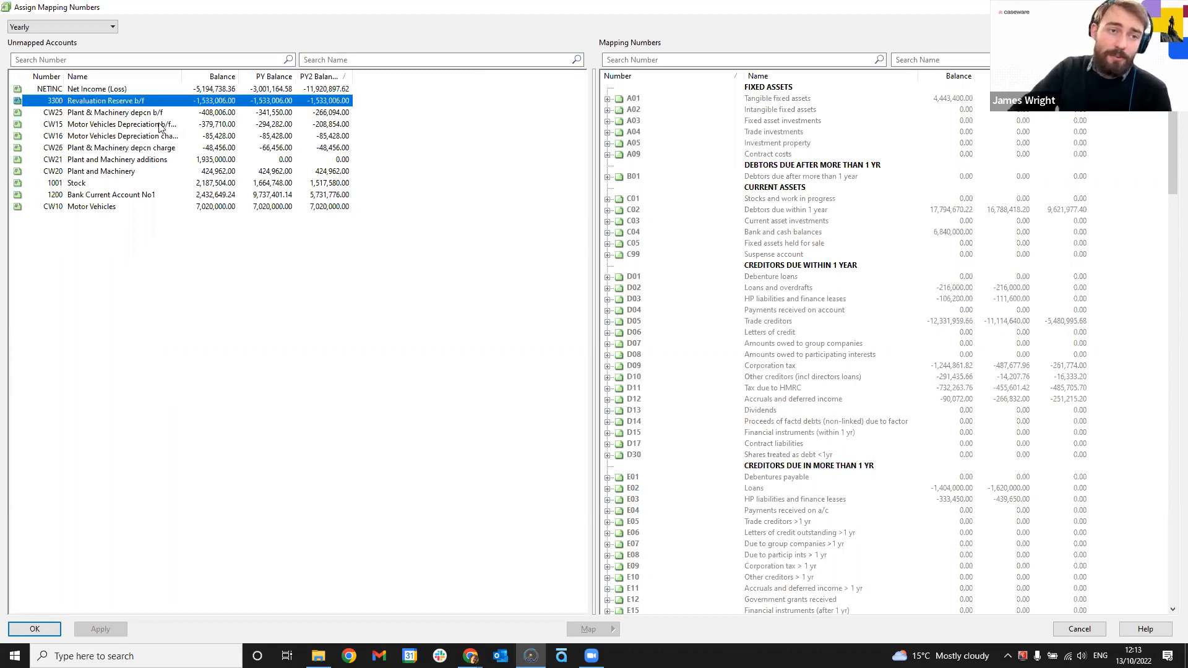
{"action": "left_click", "coordinate": [131, 114]}
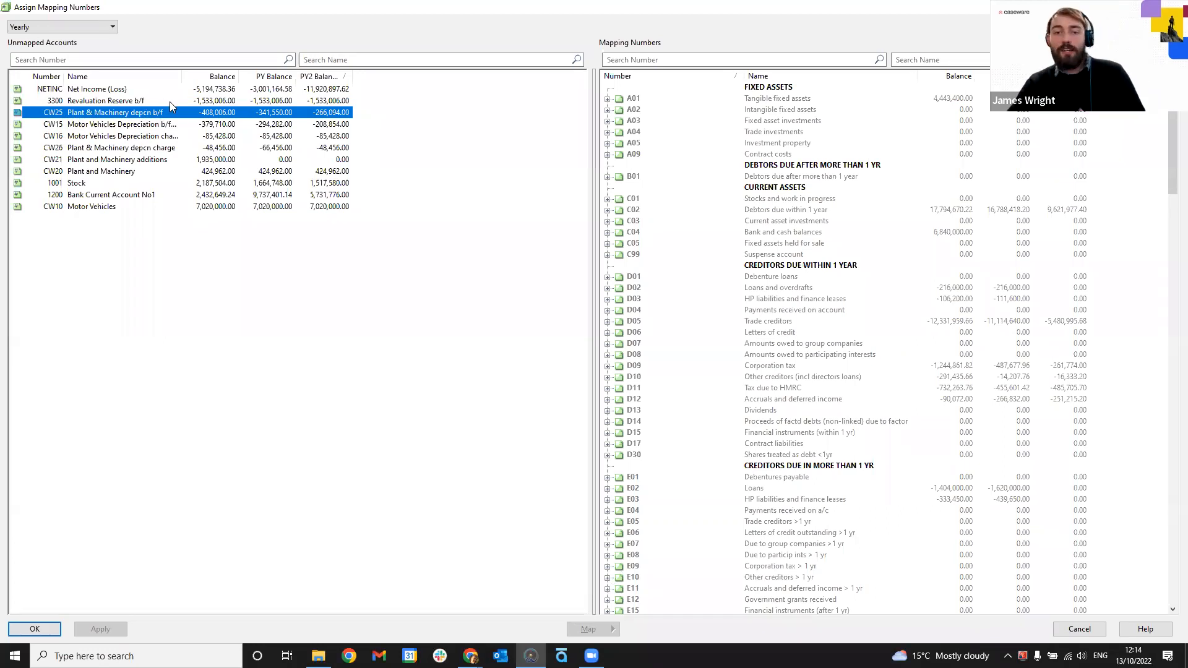
{"action": "left_click", "coordinate": [607, 99]}
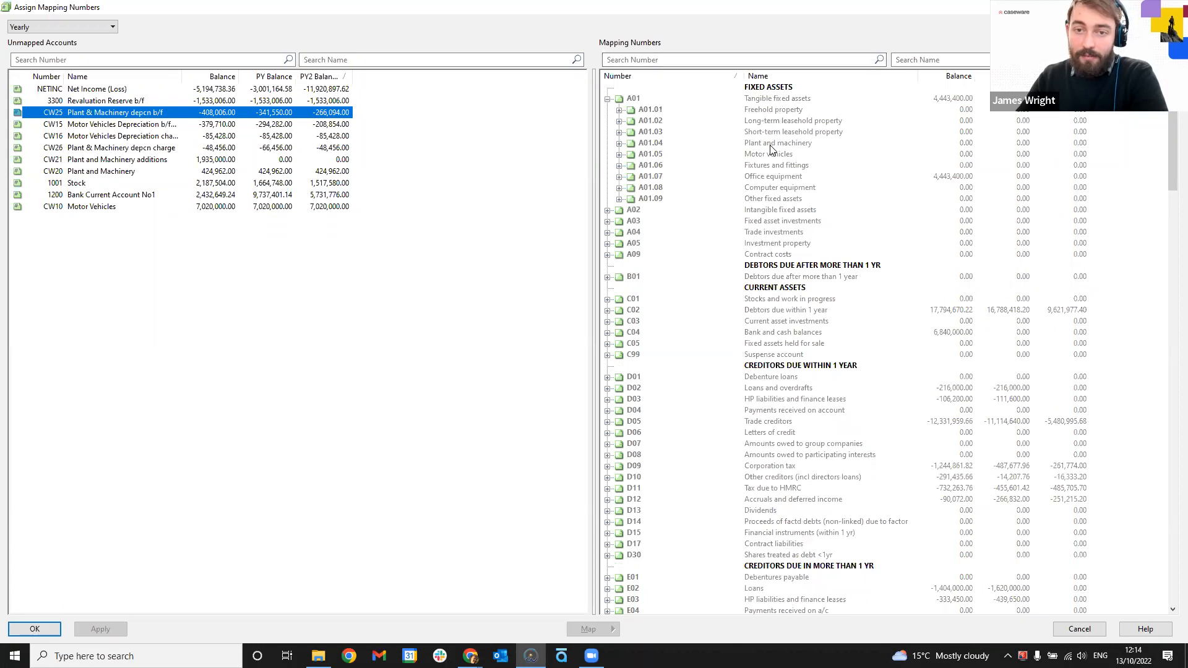
{"action": "left_click", "coordinate": [770, 146]}
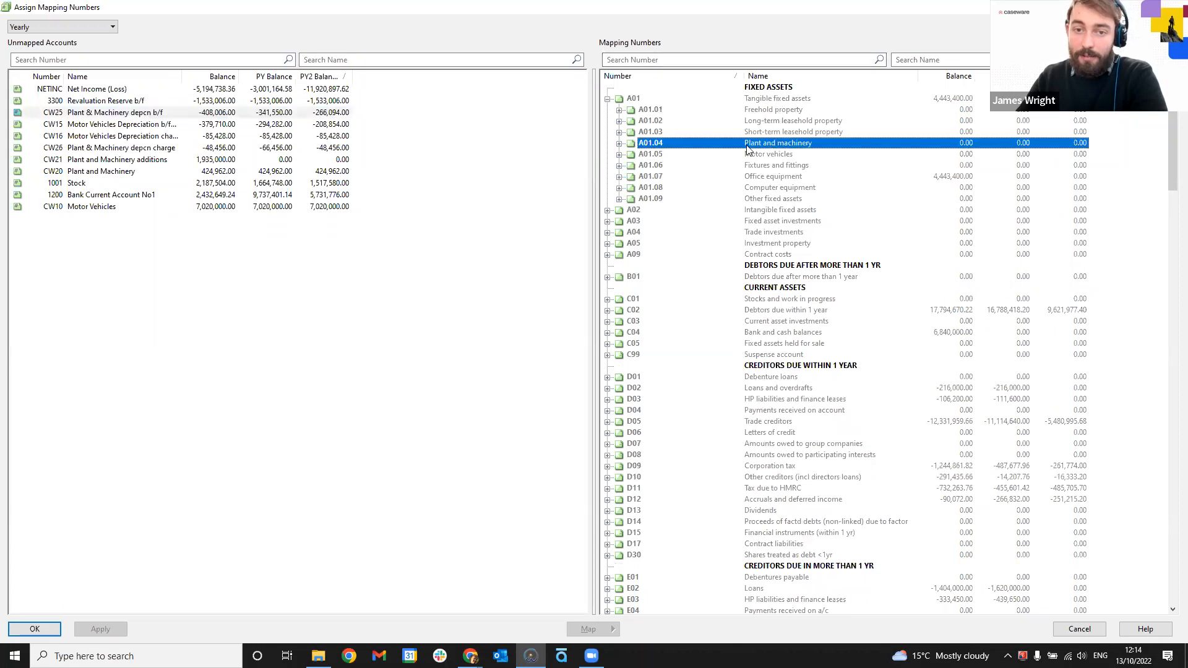
{"action": "left_click", "coordinate": [619, 143]}
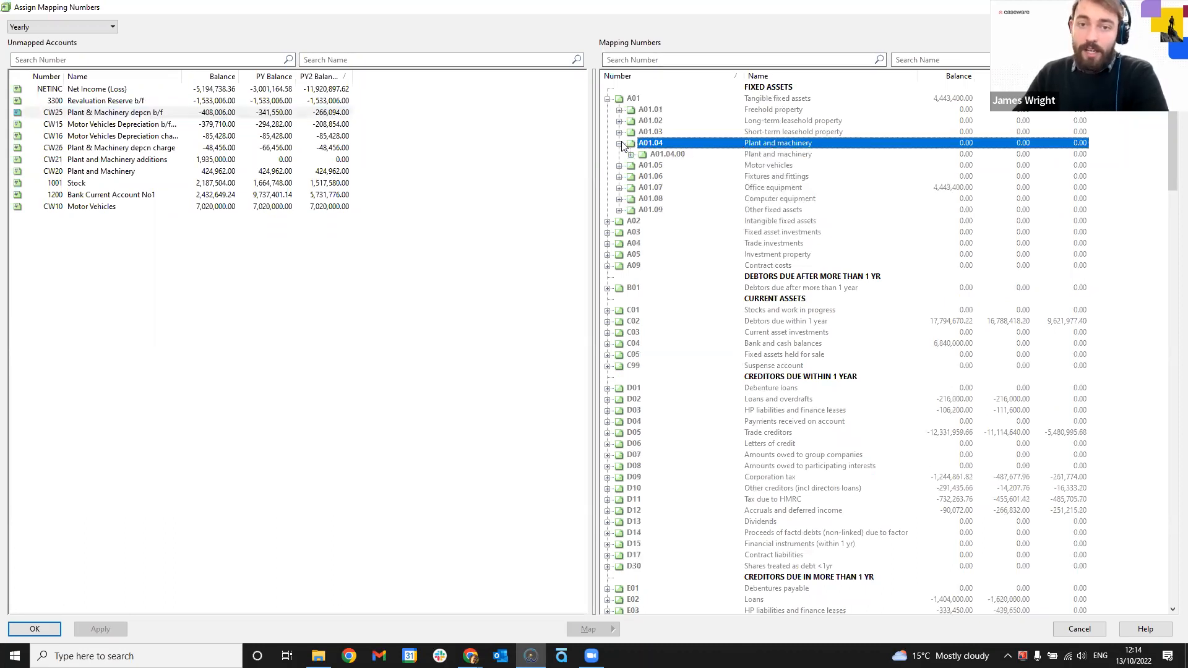
{"action": "left_click", "coordinate": [681, 158]}
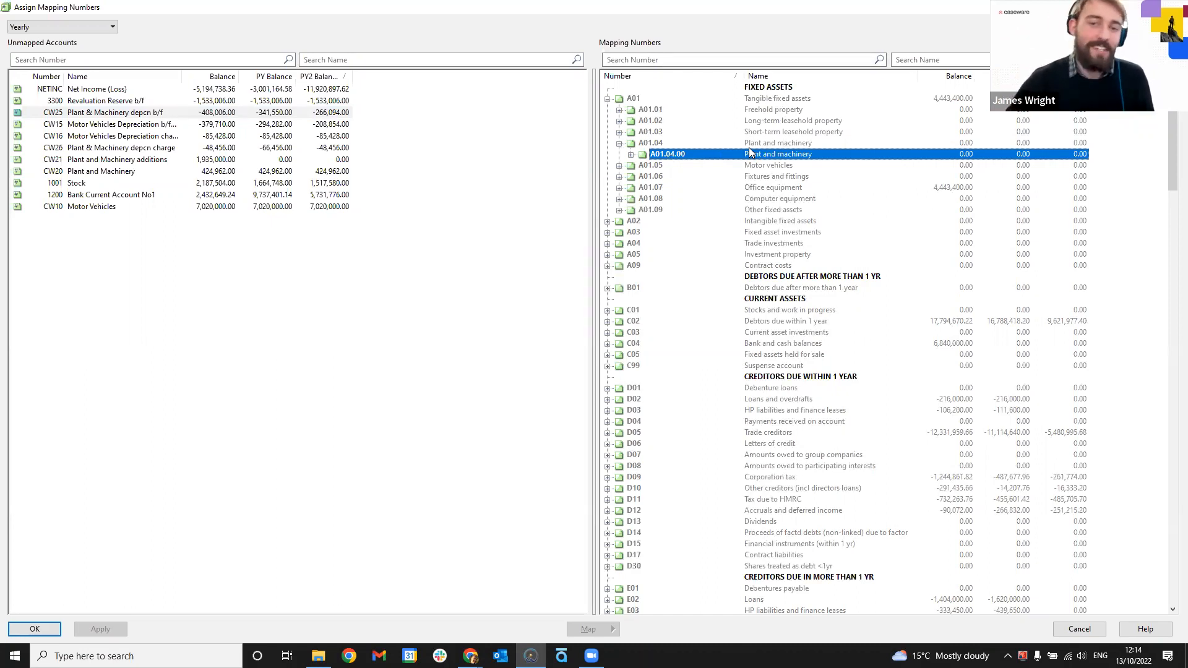
{"action": "left_click", "coordinate": [631, 154]}
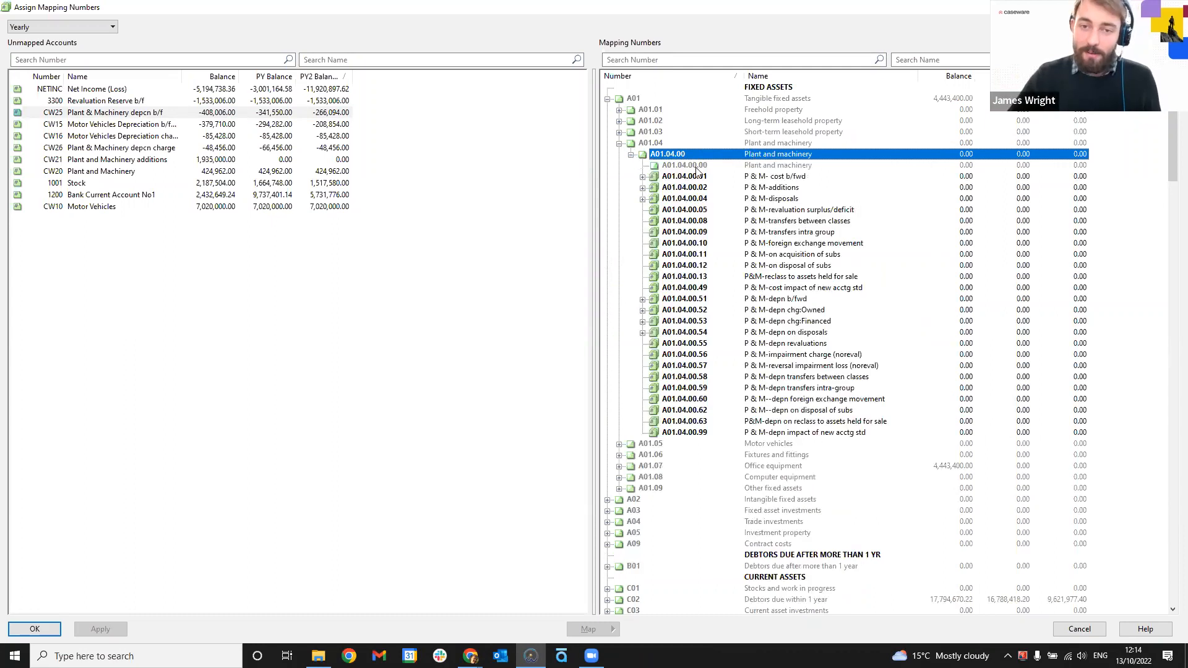
{"action": "left_click", "coordinate": [660, 180]}
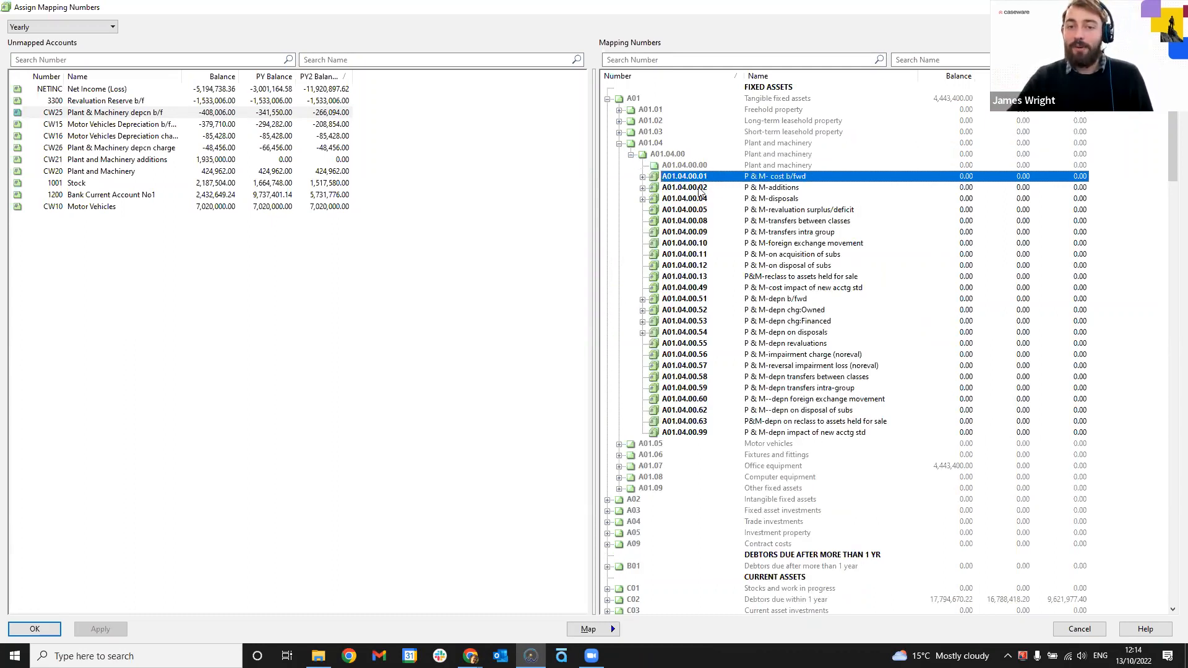
{"action": "left_click", "coordinate": [644, 178]}
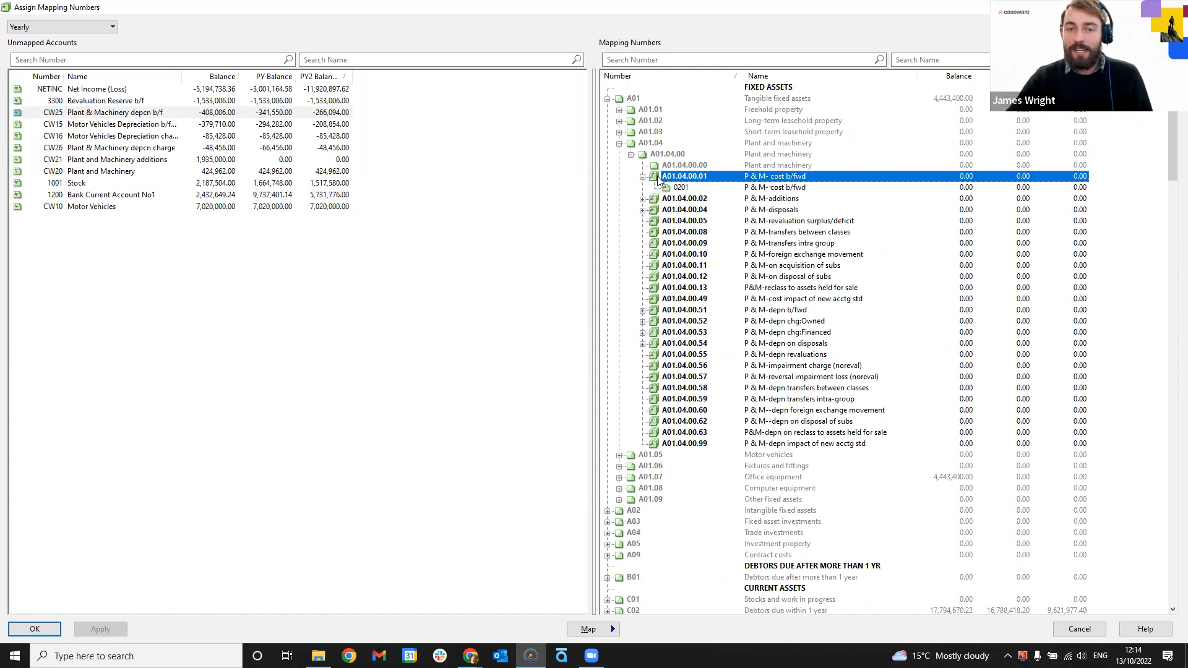
{"action": "left_click", "coordinate": [712, 188]}
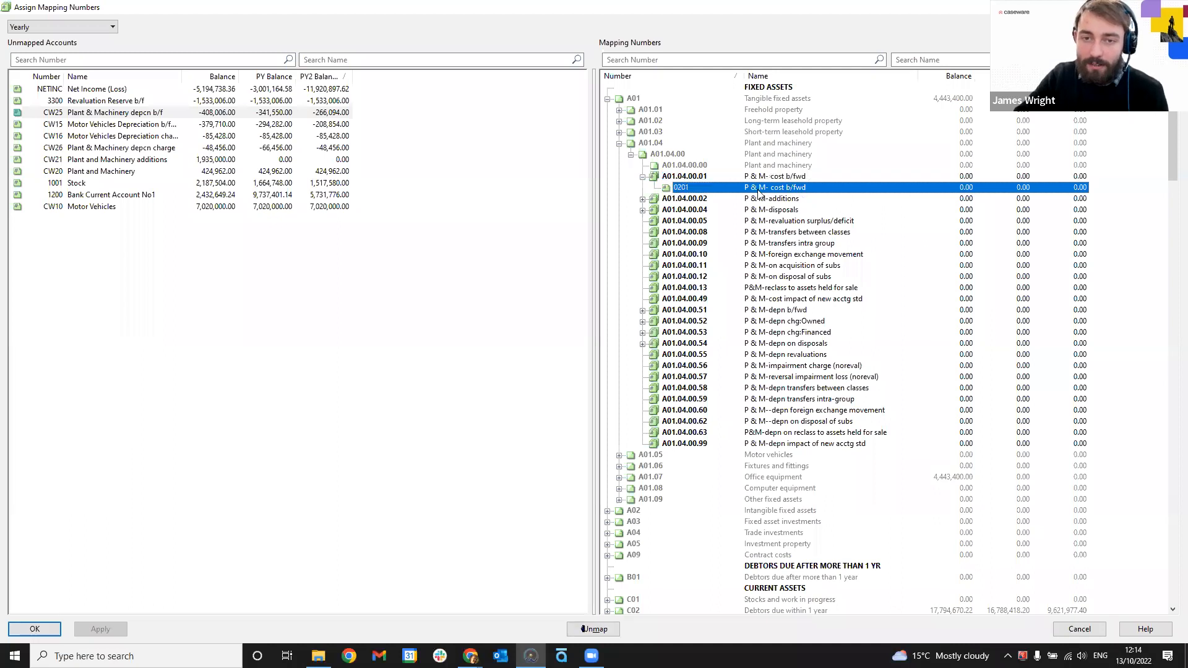
- Map CW25 to A01.04.00.01 P & M- cost b/fwd with the Map command and unmap it again
{"action": "left_click", "coordinate": [700, 177]}
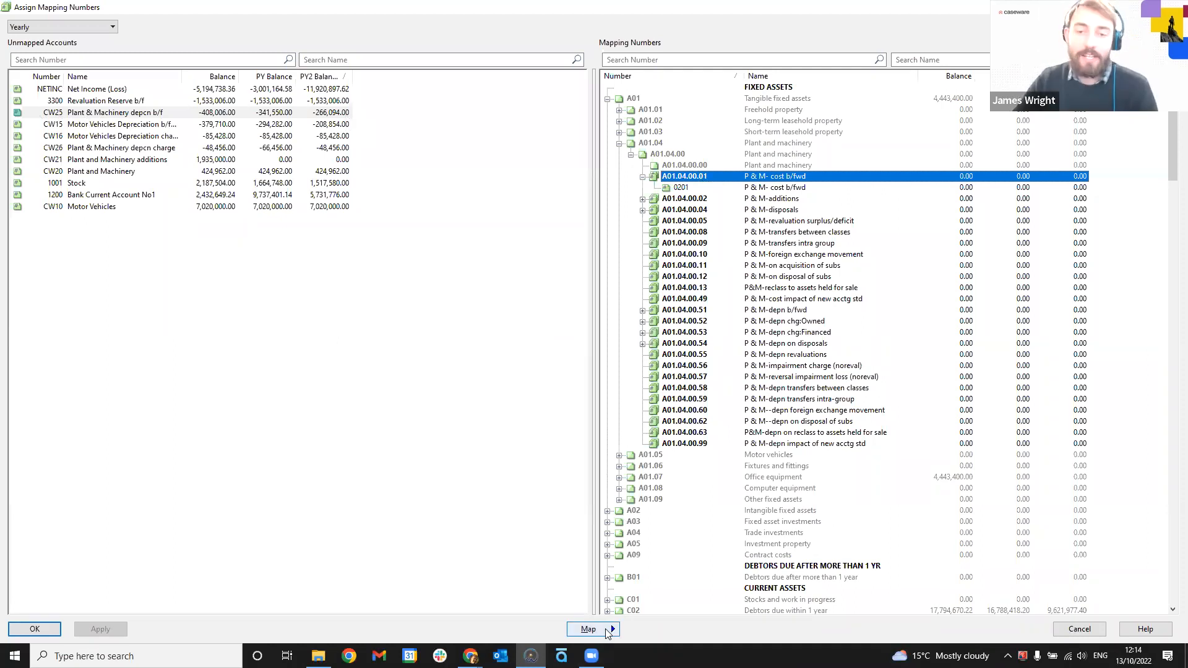
{"action": "left_click", "coordinate": [606, 629]}
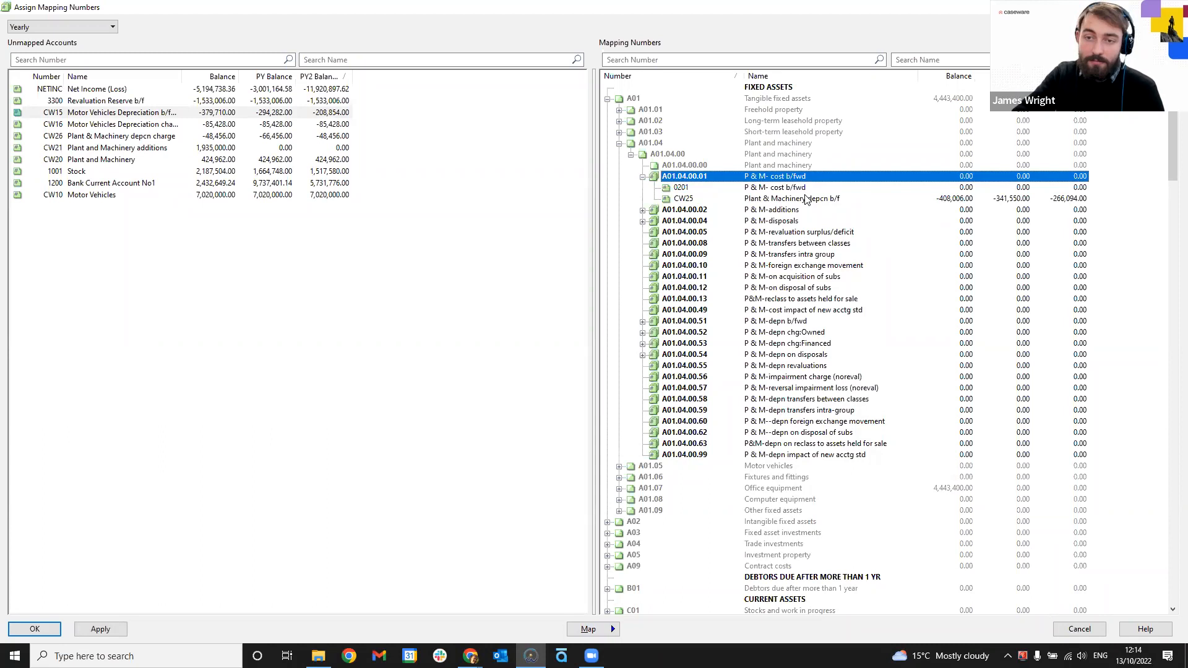
{"action": "left_click", "coordinate": [807, 198]}
{"action": "left_click", "coordinate": [598, 631]}
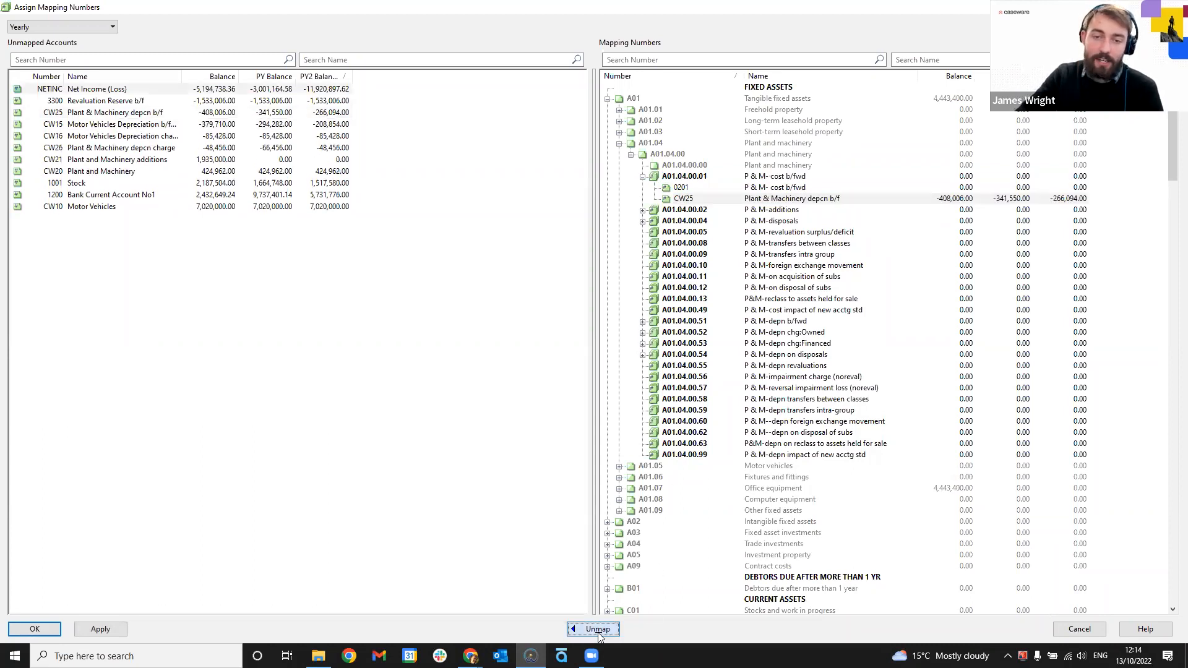
- Move CW25 Plant & Machinery depcn b/f directly onto A01.04.00.01 P & M- cost b/fwd and apply the mapping
{"action": "left_click", "coordinate": [128, 115]}
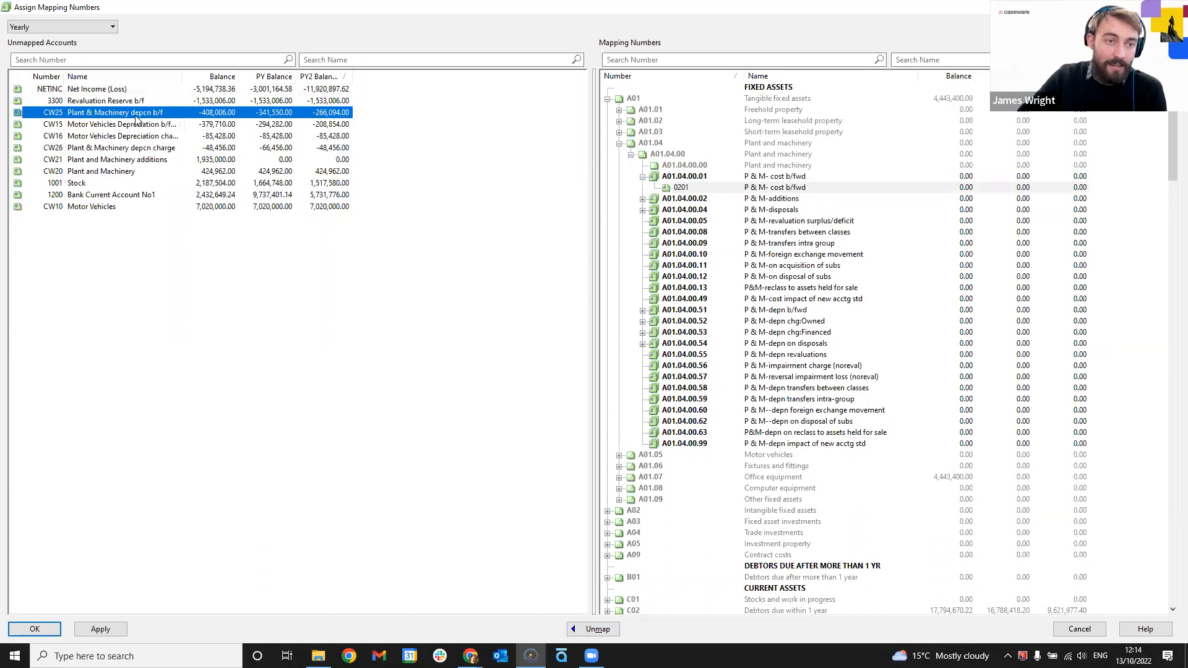
{"action": "left_click_drag", "start_coordinate": [111, 114], "coordinate": [699, 179]}
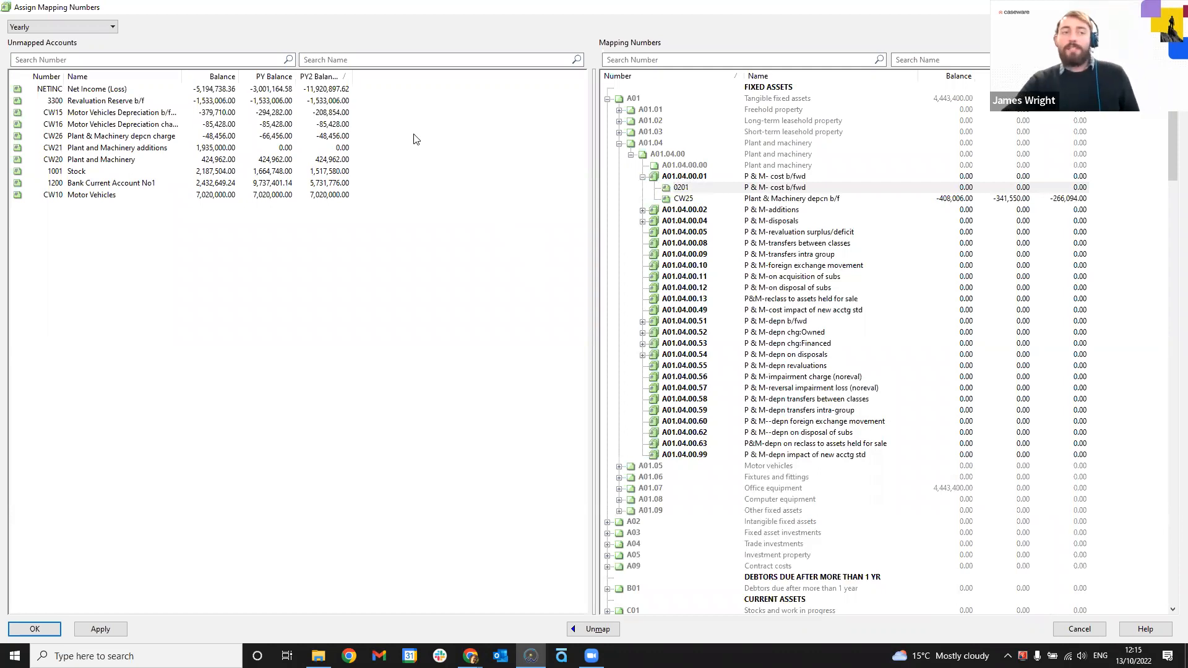
{"action": "left_click", "coordinate": [69, 91]}
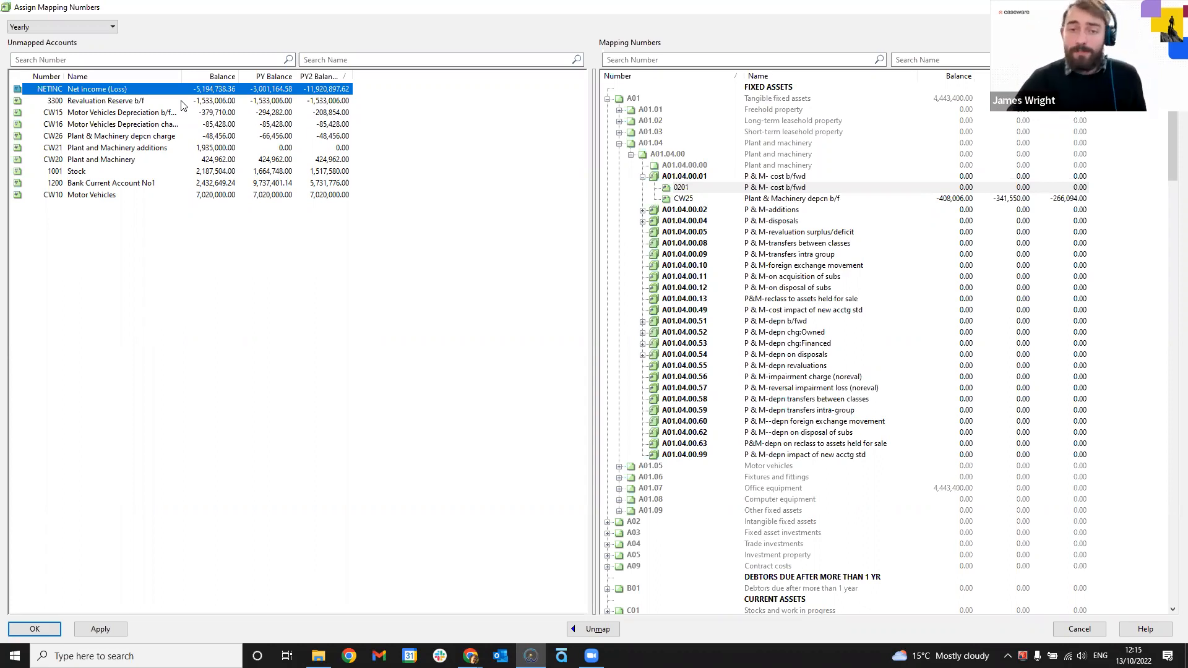
{"action": "left_click", "coordinate": [768, 188]}
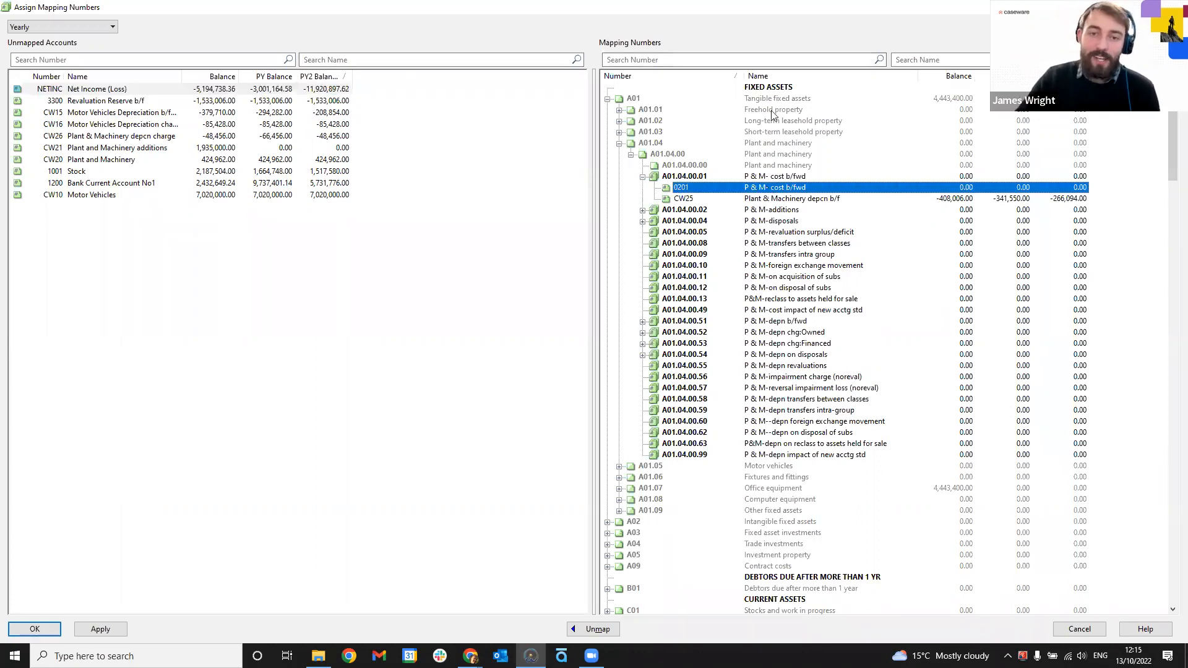
{"action": "left_click", "coordinate": [122, 635]}
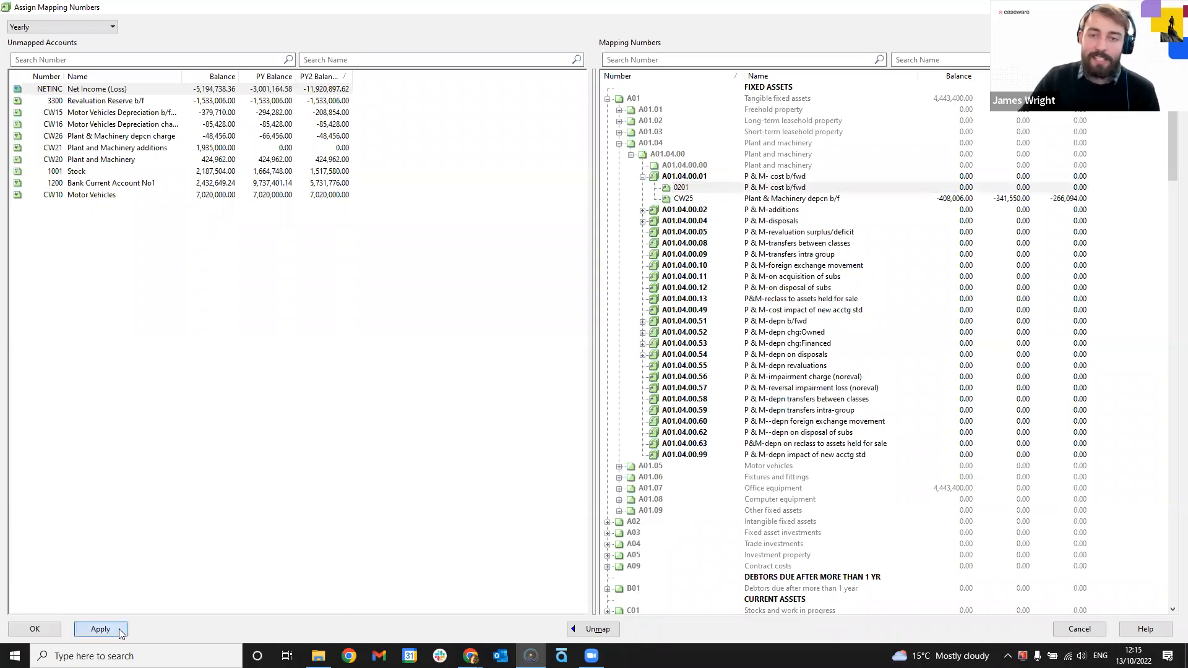
- Examine the balances on the Plant and machinery rows of the mapping tree and collapse the A01.04 branch
{"action": "left_click", "coordinate": [956, 177]}
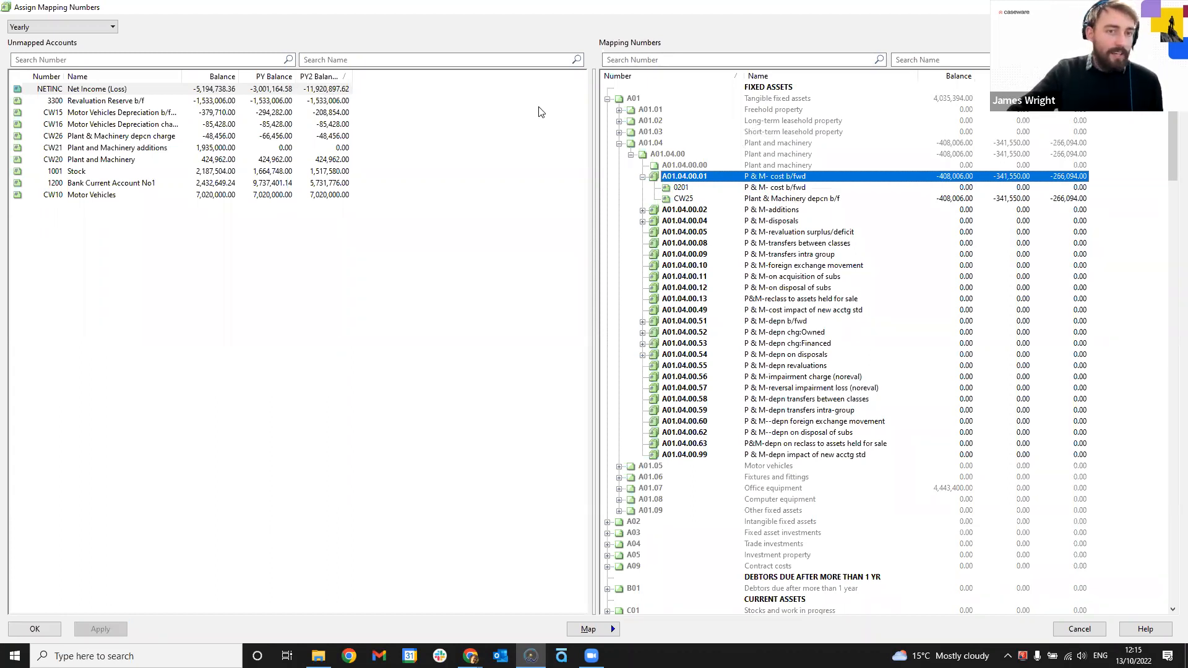
{"action": "left_click", "coordinate": [693, 121]}
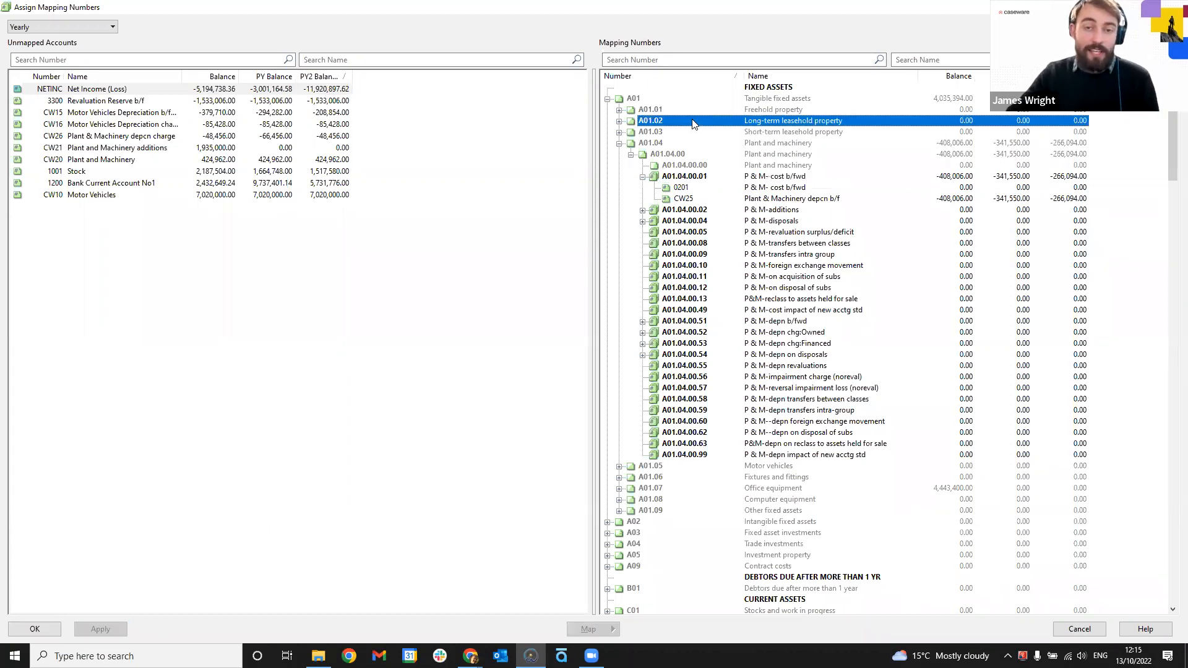
{"action": "left_click", "coordinate": [678, 154]}
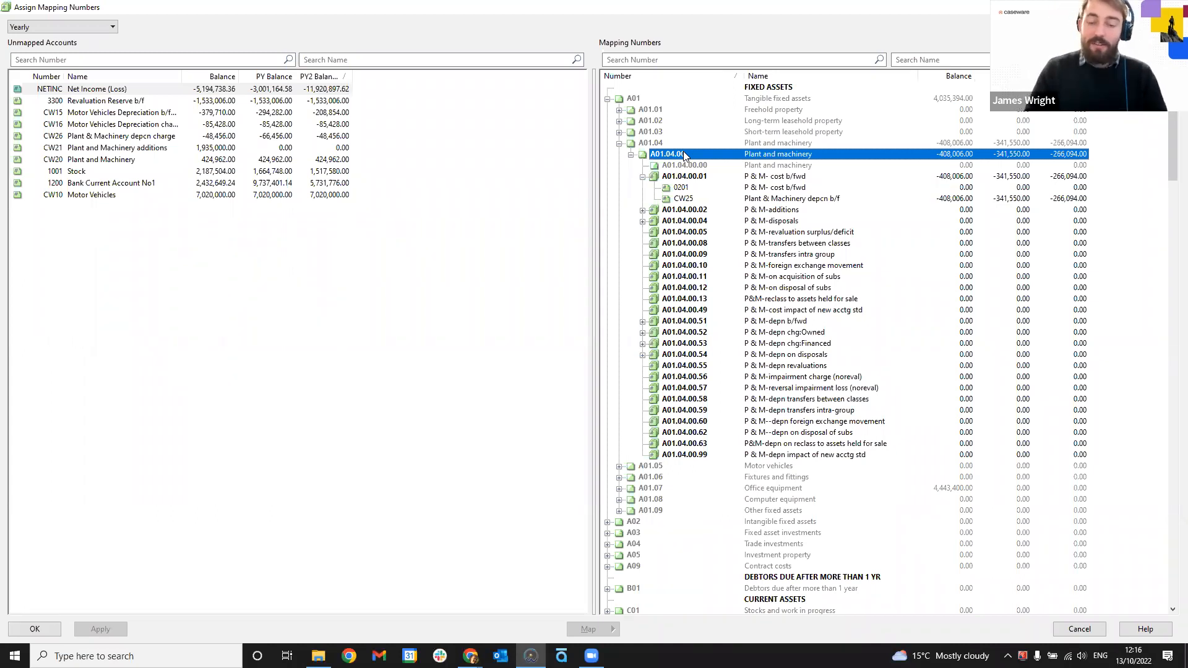
{"action": "key", "text": "Up"}
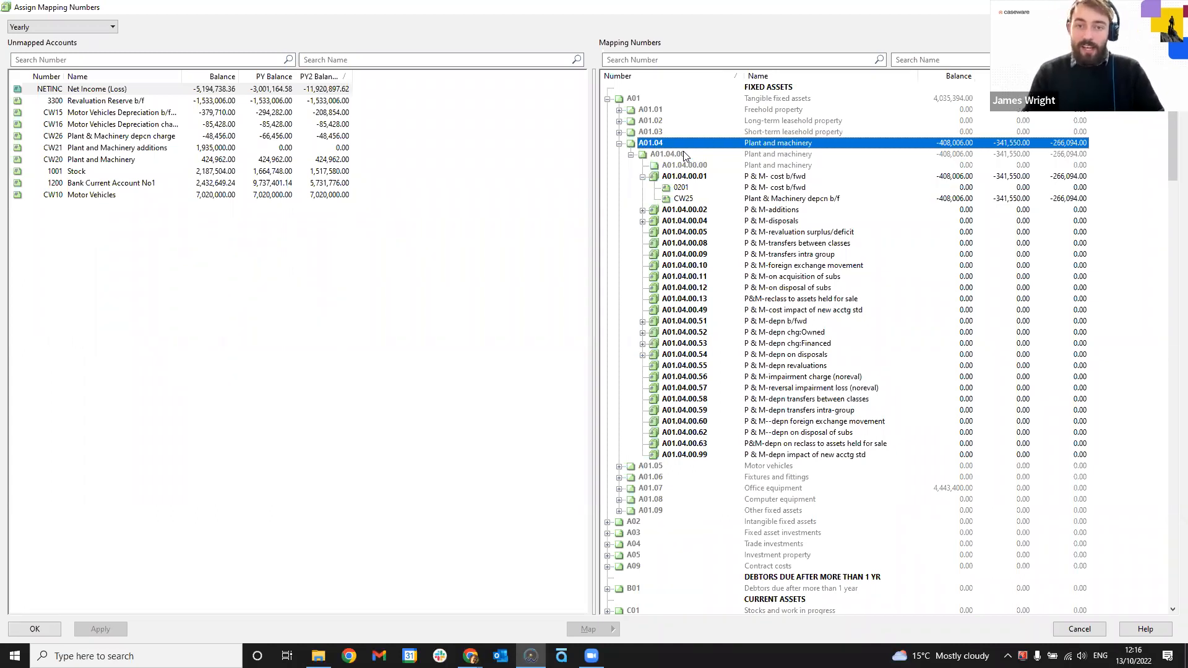
{"action": "key", "text": "Down"}
{"action": "key", "text": "Up"}
{"action": "key", "text": "Down"}
{"action": "key", "text": "Down"}
{"action": "key", "text": "Down"}
{"action": "key", "text": "Down"}
{"action": "key", "text": "Up"}
{"action": "key", "text": "Up"}
{"action": "key", "text": "Up"}
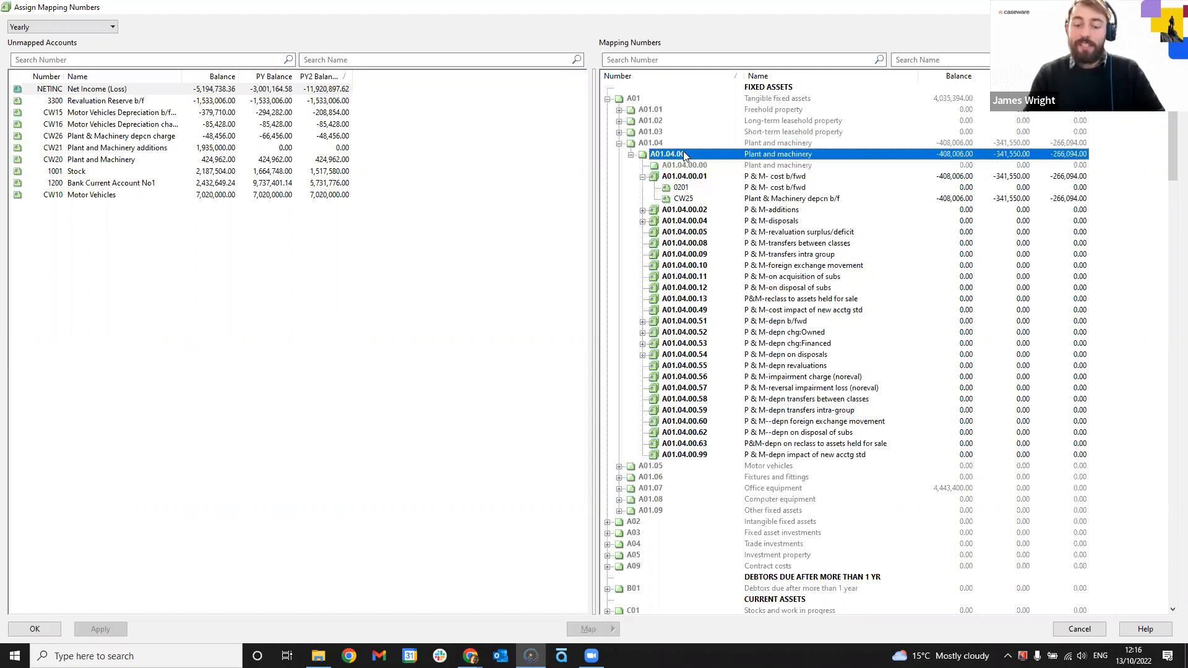
{"action": "key", "text": "Left"}
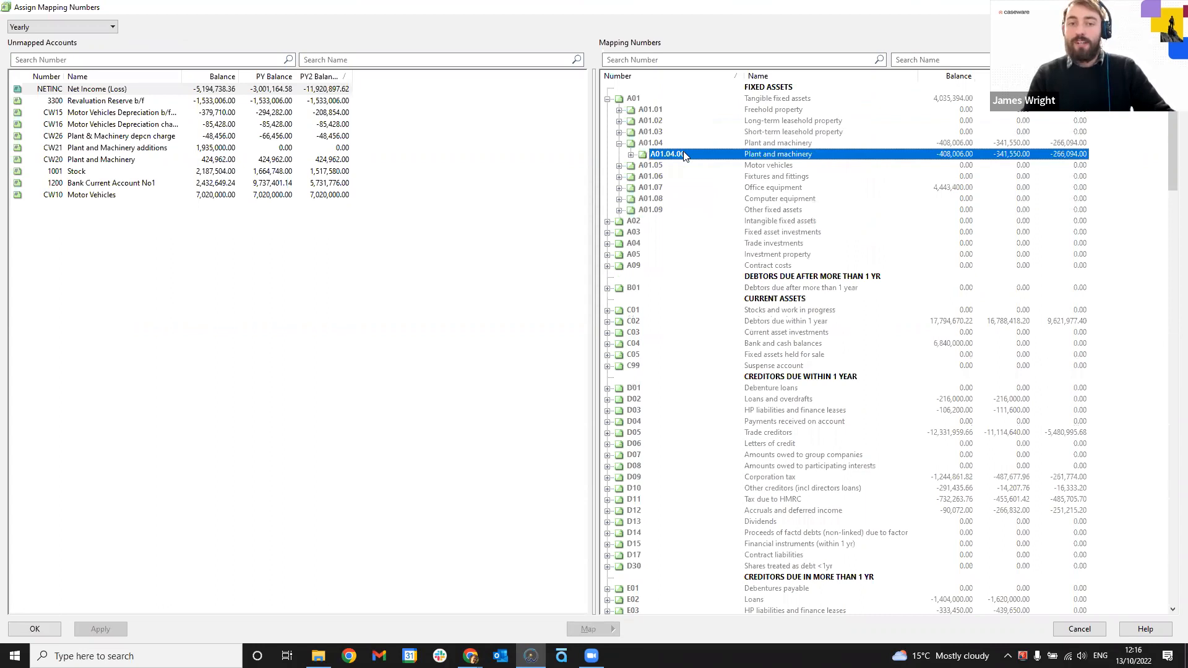
{"action": "key", "text": "Left"}
{"action": "key", "text": "Left"}
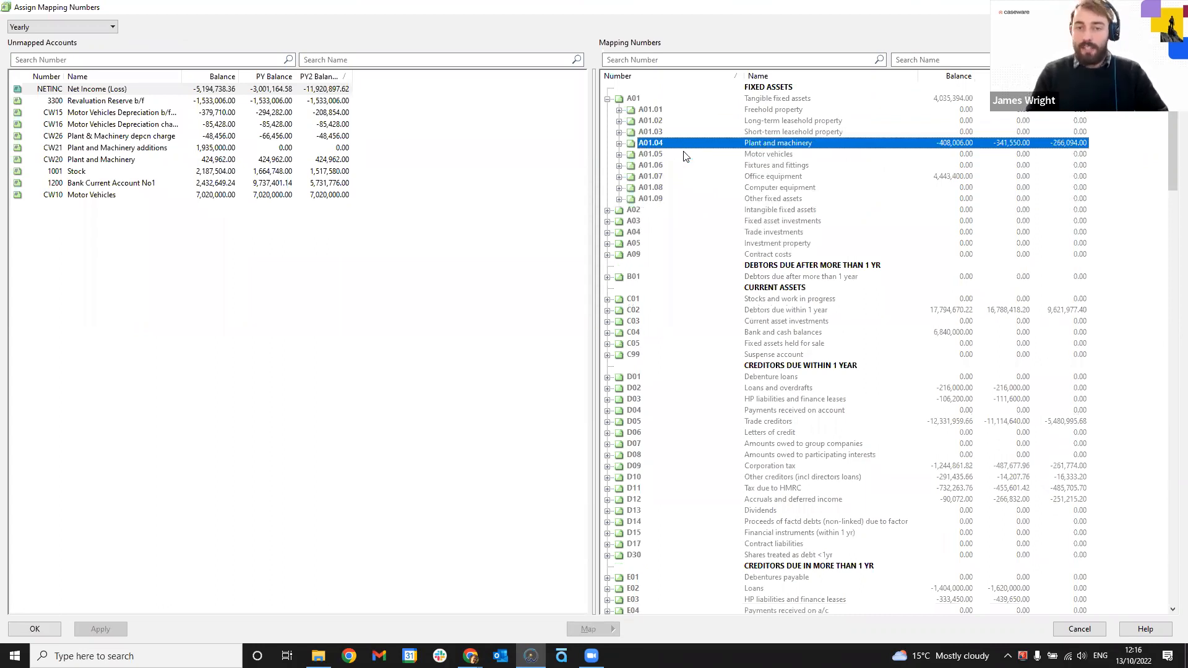
- Expand A01.04 Plant and machinery again and map Net Income (NETINC) to A01.04.00.01 P & M- cost b/fwd
{"action": "key", "text": "Right"}
{"action": "key", "text": "Right"}
{"action": "key", "text": "Right"}
{"action": "key", "text": "Right"}
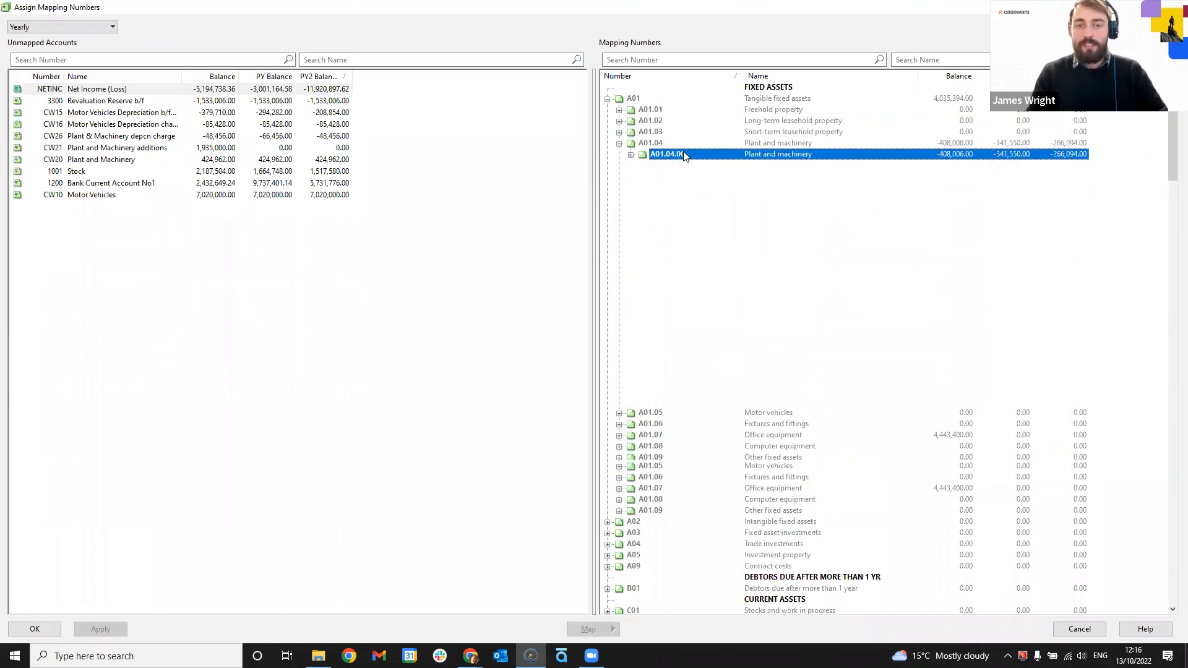
{"action": "key", "text": "Down"}
{"action": "key", "text": "Return"}
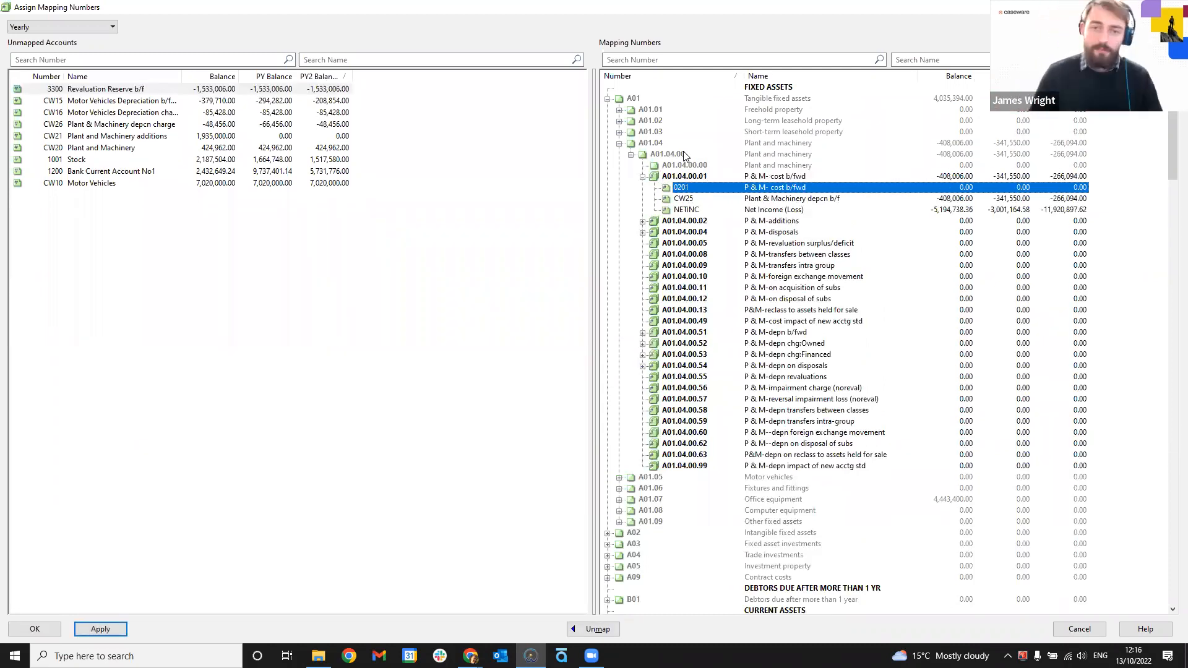
- Expand A01.05 Motor vehicles and map CW15 Motor Vehicles Depreciation b/fwd to A01.05.00.01 Motor vehicles-cost b/fwd
{"action": "left_click", "coordinate": [103, 89]}
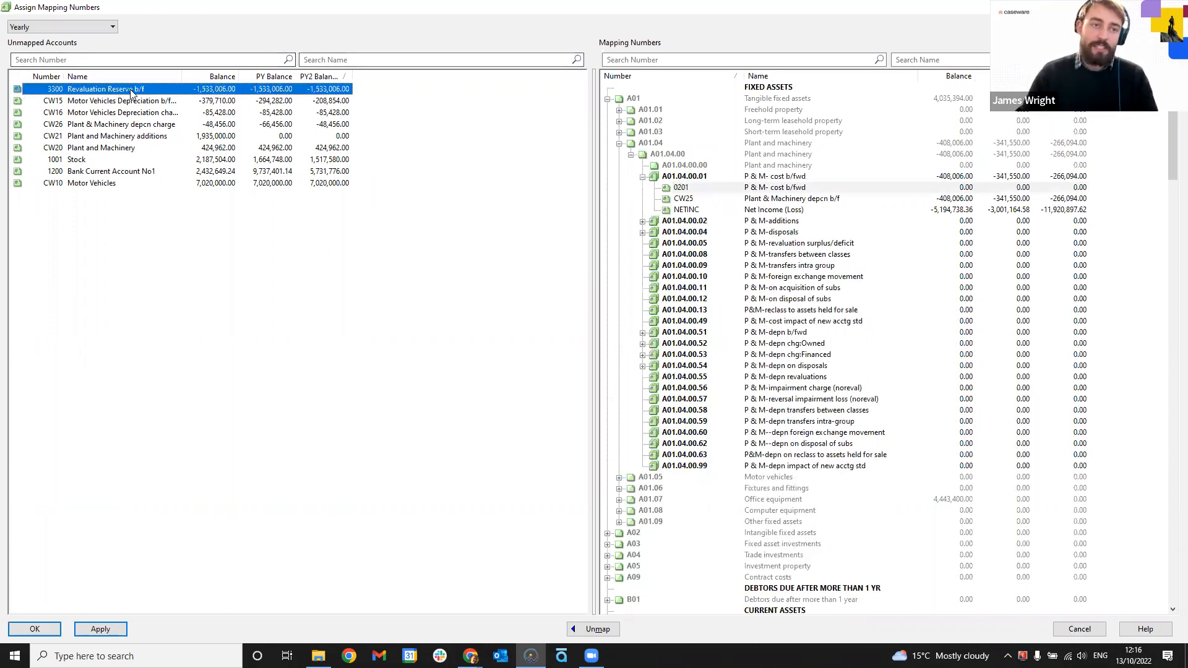
{"action": "left_click", "coordinate": [117, 101]}
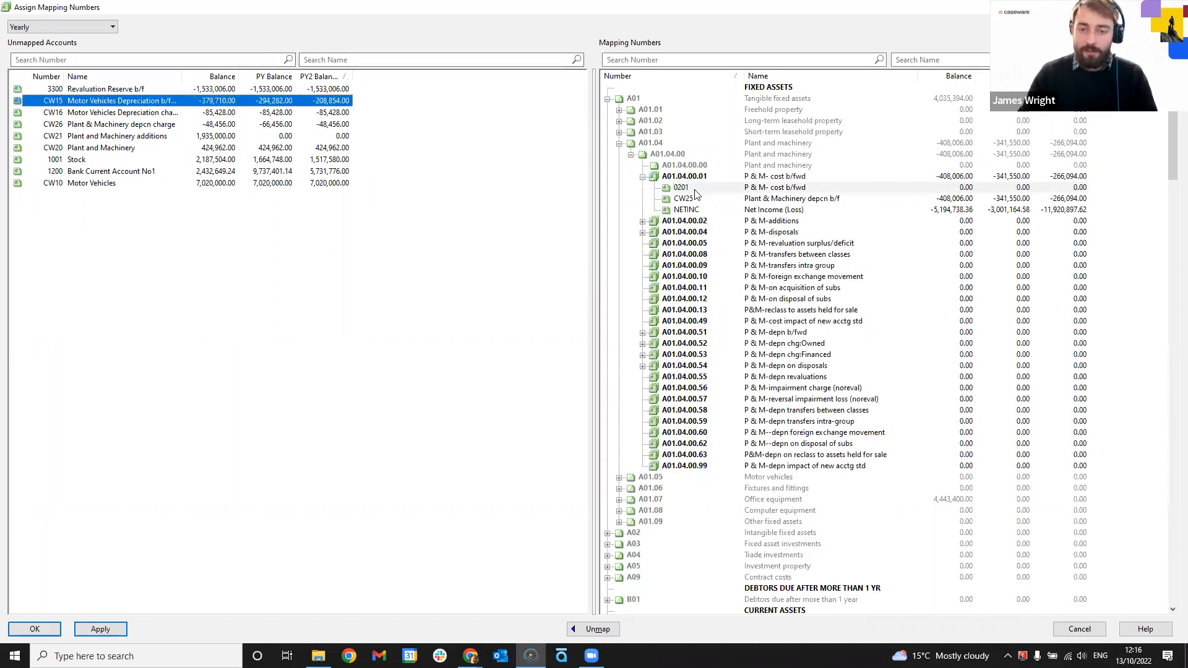
{"action": "left_click", "coordinate": [742, 478]}
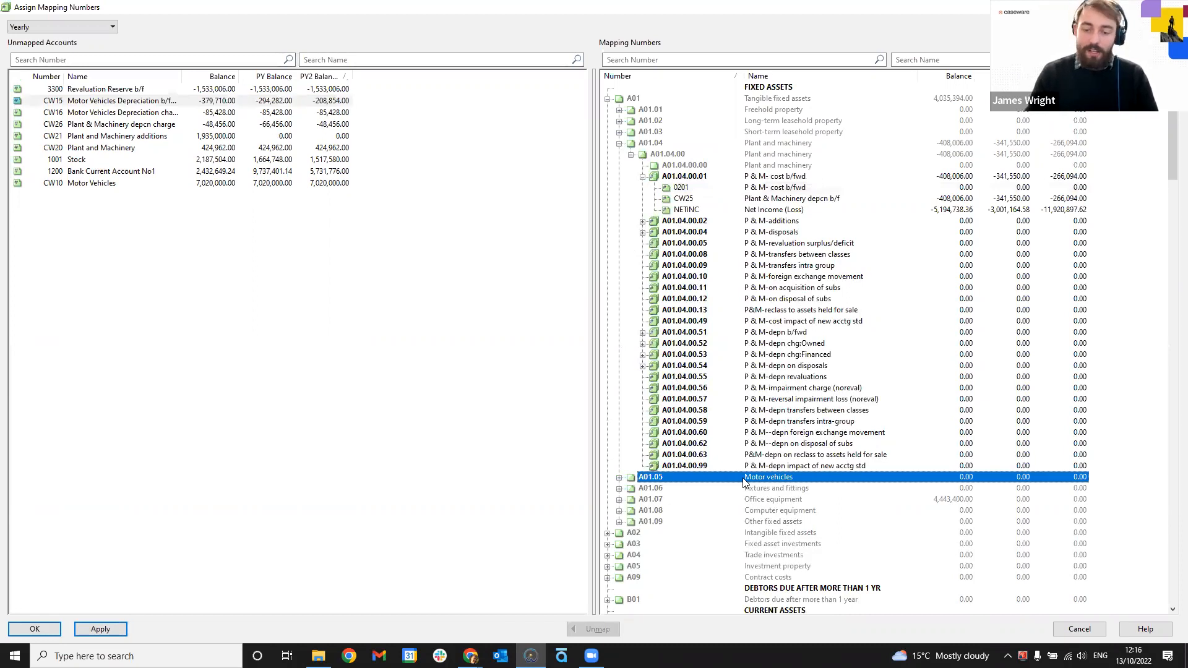
{"action": "key", "text": "Right"}
{"action": "key", "text": "Right"}
{"action": "key", "text": "Right"}
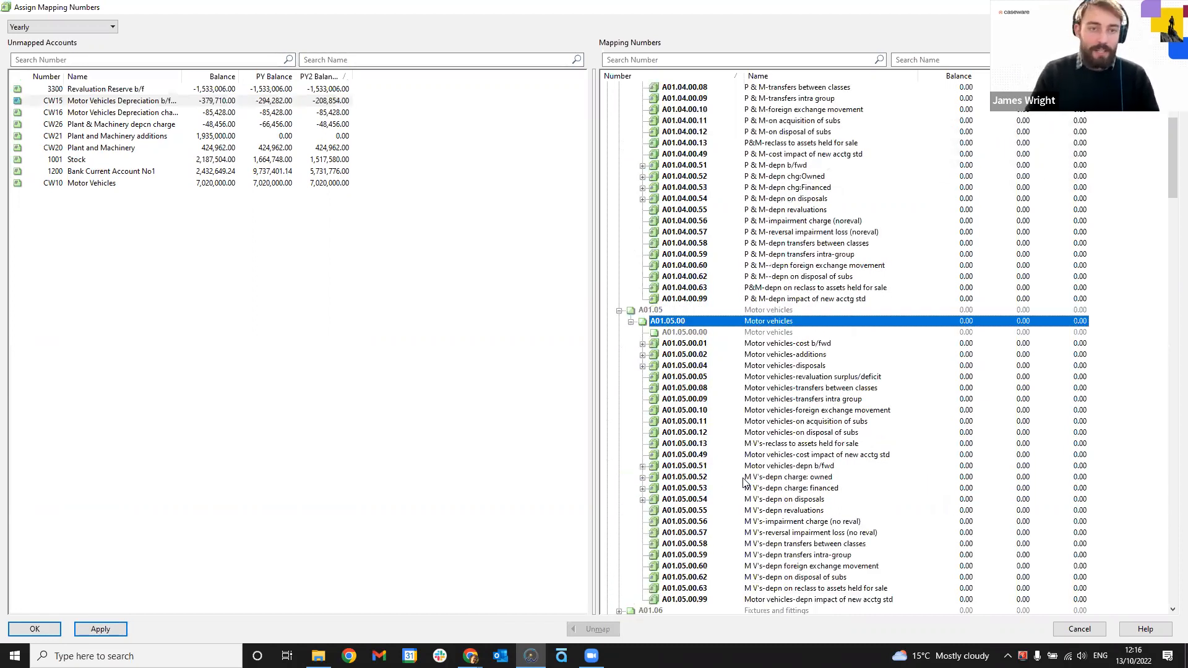
{"action": "key", "text": "Down"}
{"action": "key", "text": "Down"}
{"action": "key", "text": "Return"}
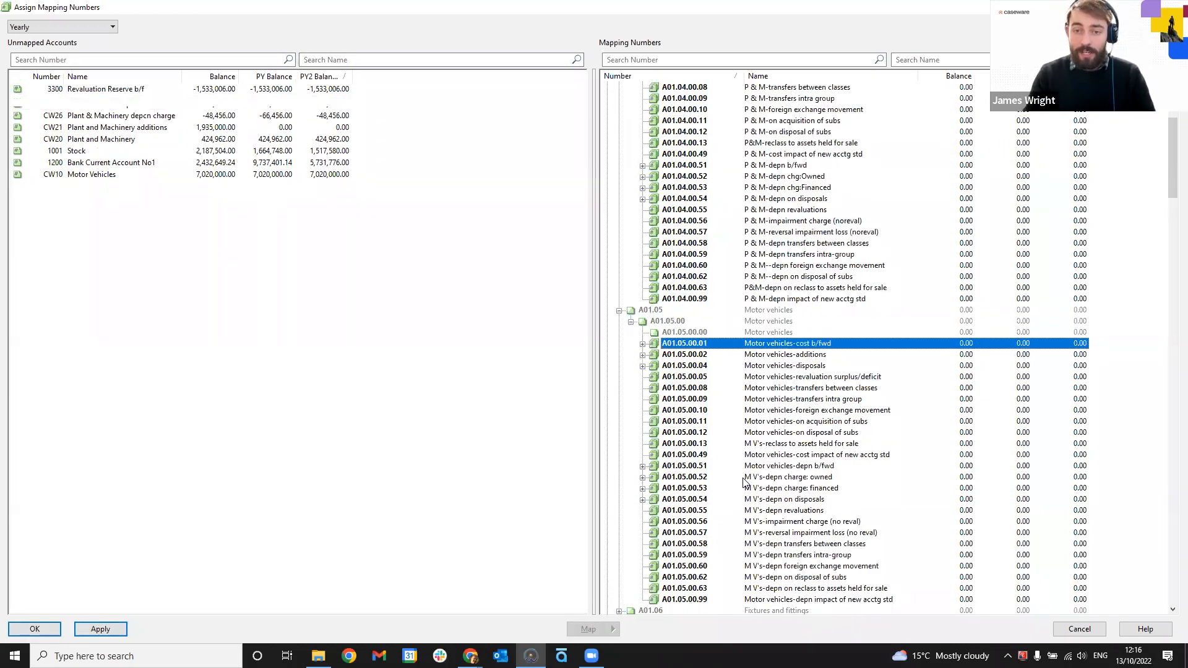
- Map CW16 Motor Vehicles Depreciation charge to A01.05.00.01 Motor vehicles-cost b/fwd as well
{"action": "key", "text": "Down"}
{"action": "key", "text": "Up"}
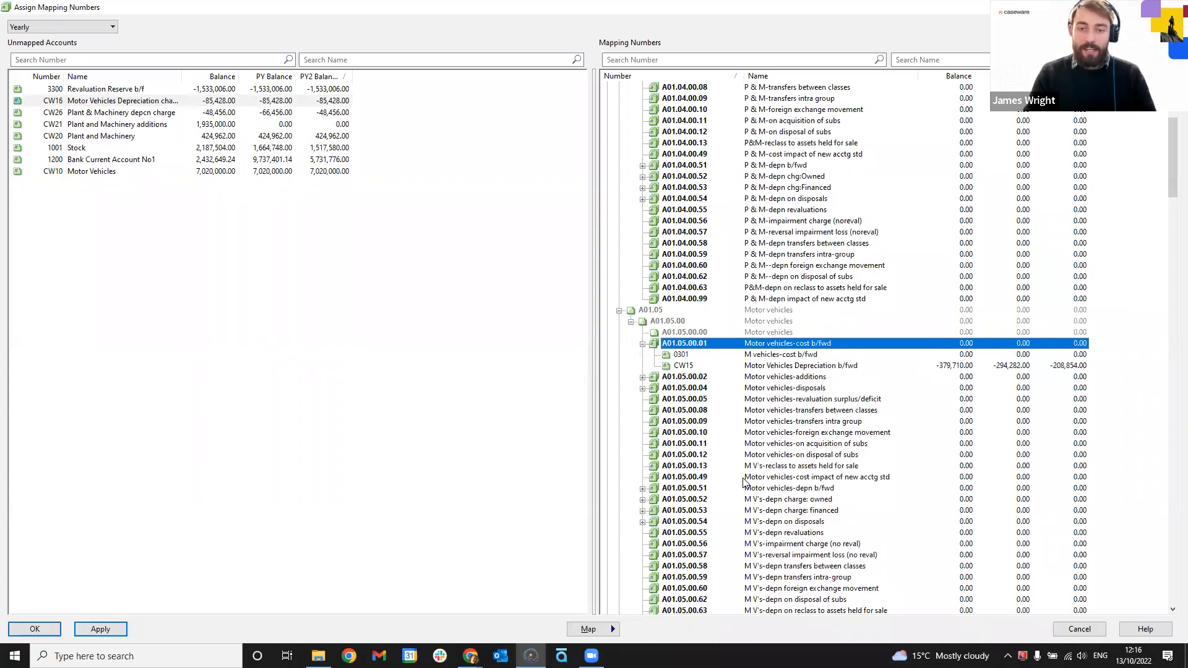
{"action": "key", "text": "Return"}
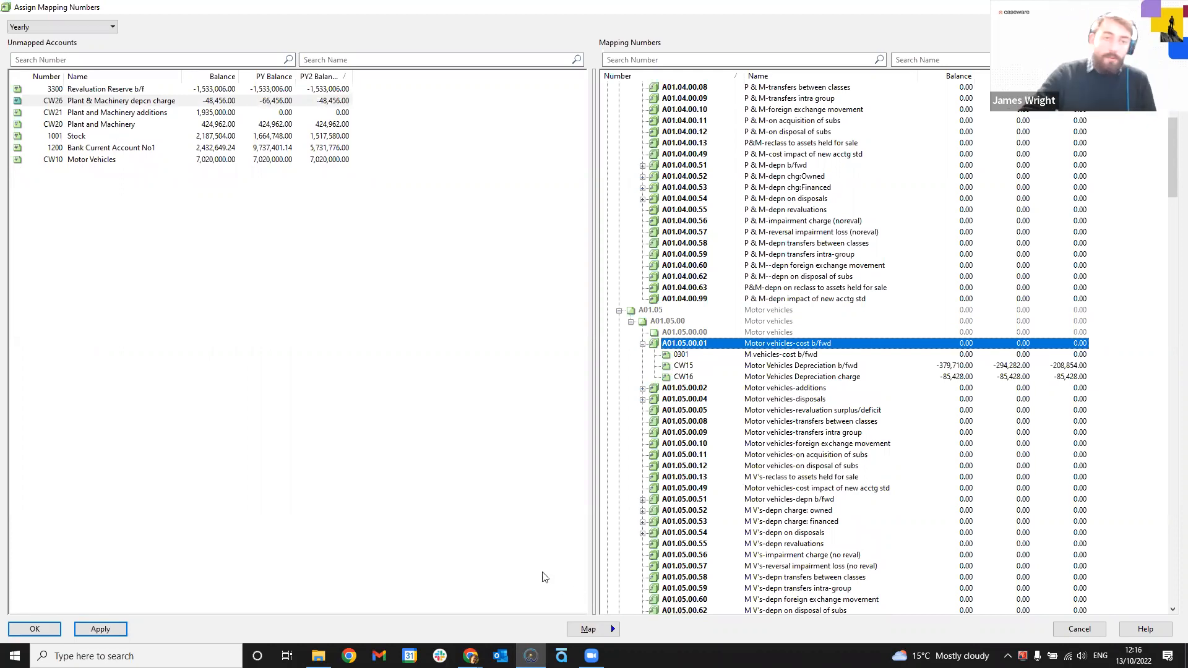
- Expand A01.04.00.52 P & M-depn chg:Owned and map CW26 Plant & Machinery depcn charge to it
{"action": "left_click", "coordinate": [167, 113]}
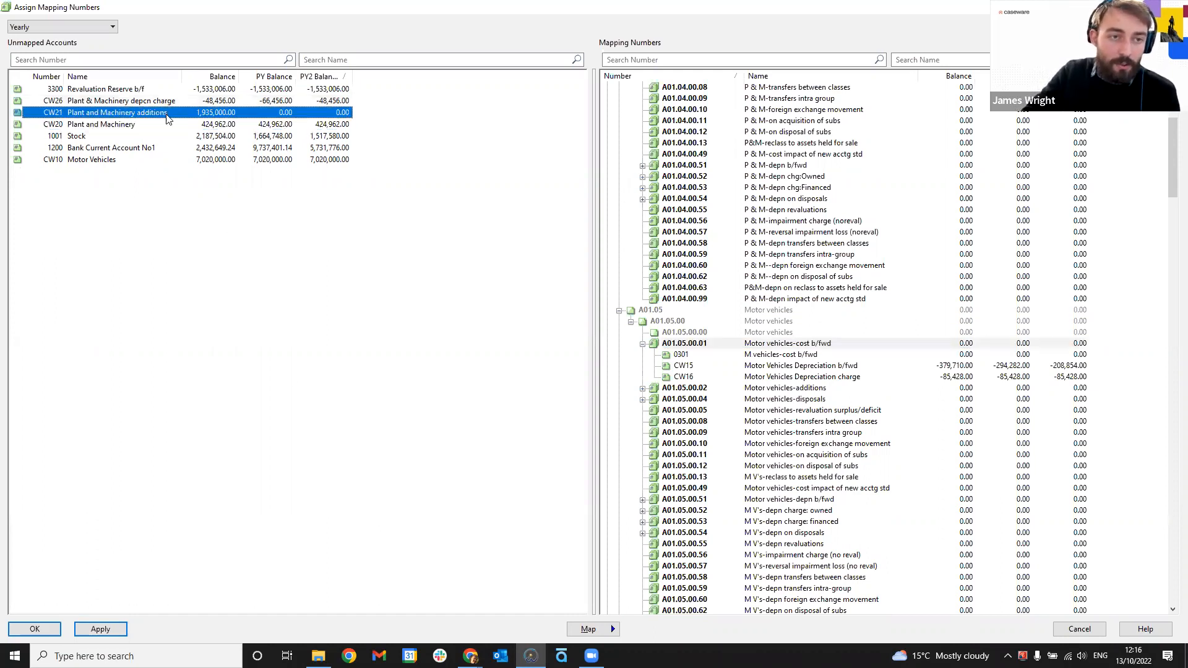
{"action": "left_click", "coordinate": [110, 102]}
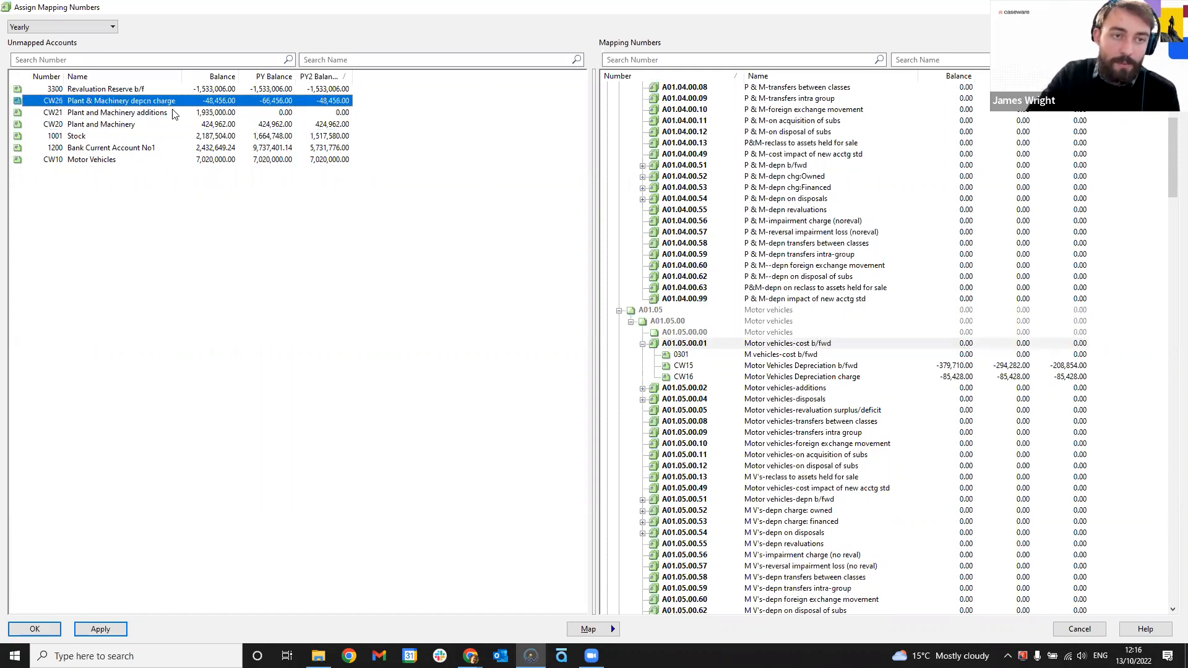
{"action": "scroll", "coordinate": [729, 314], "scroll_direction": "up", "scroll_amount": 5}
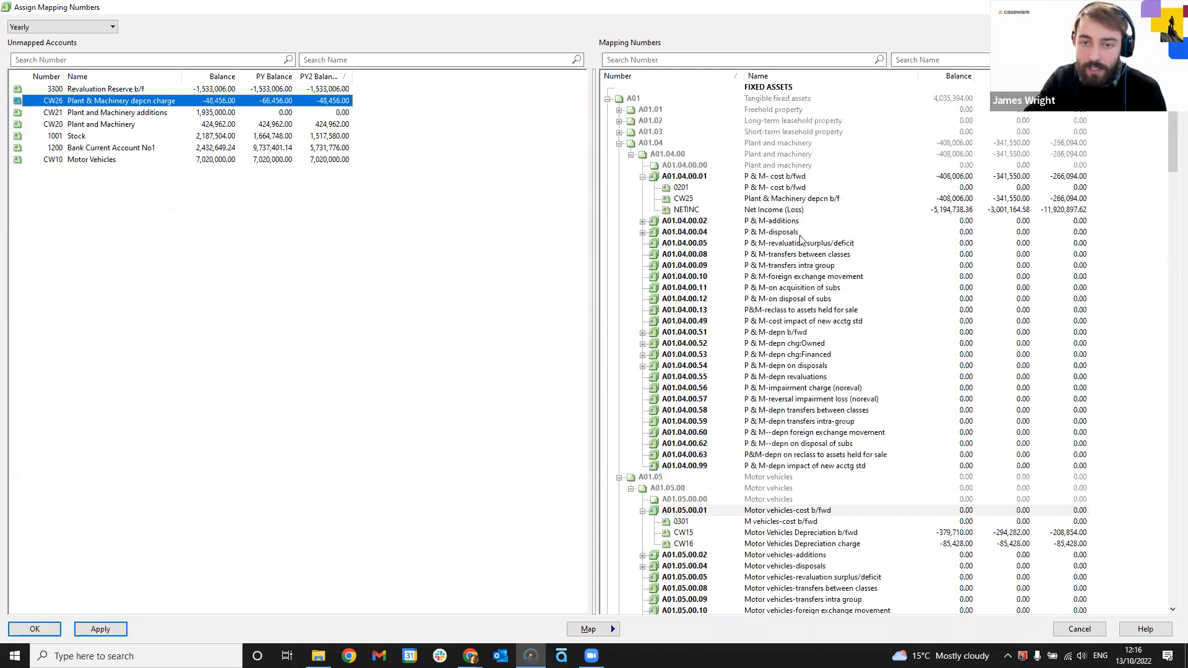
{"action": "left_click", "coordinate": [776, 334]}
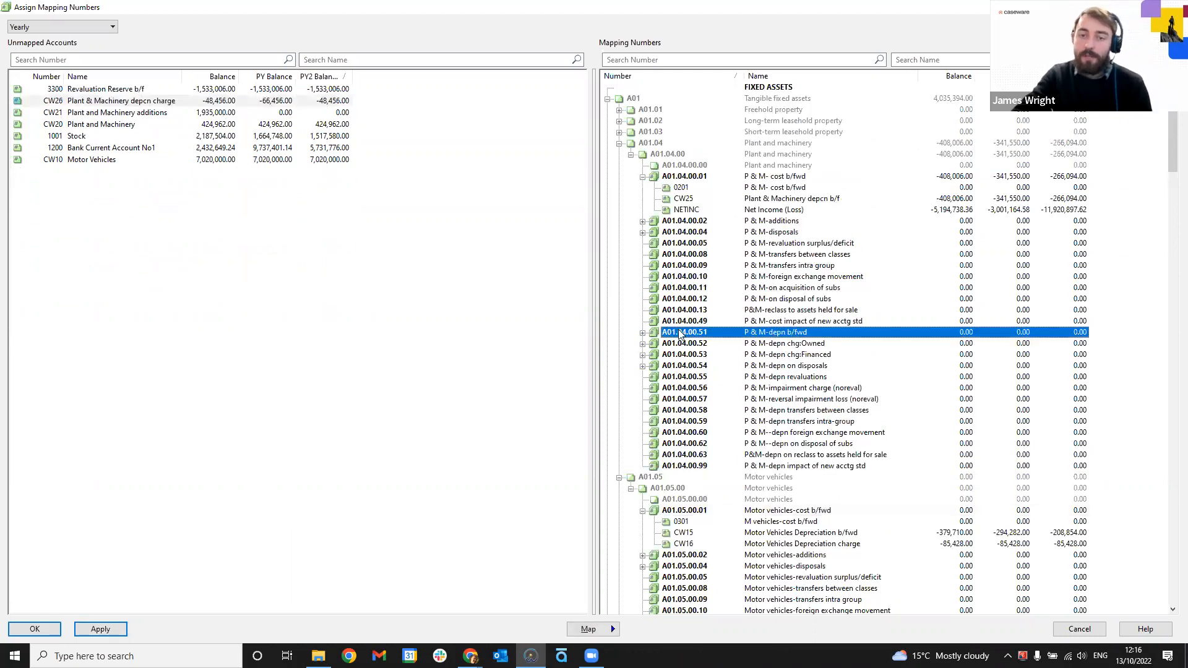
{"action": "left_click", "coordinate": [164, 91]}
{"action": "left_click", "coordinate": [166, 114]}
{"action": "left_click", "coordinate": [171, 103]}
{"action": "left_click", "coordinate": [132, 116]}
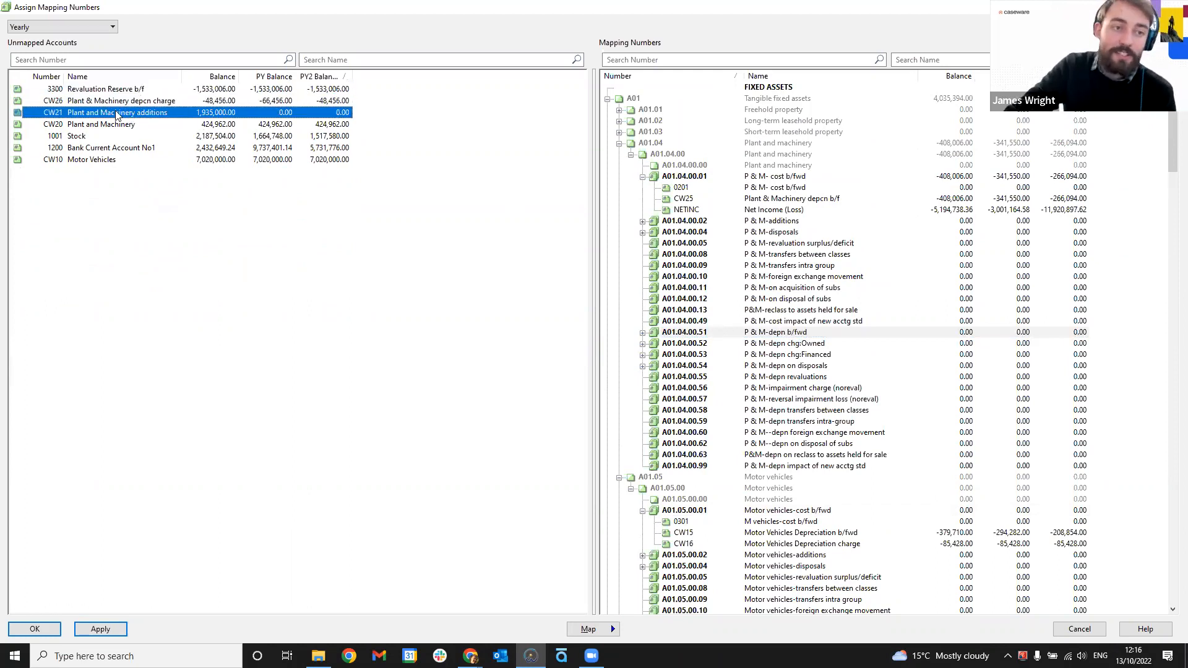
{"action": "left_click", "coordinate": [129, 102]}
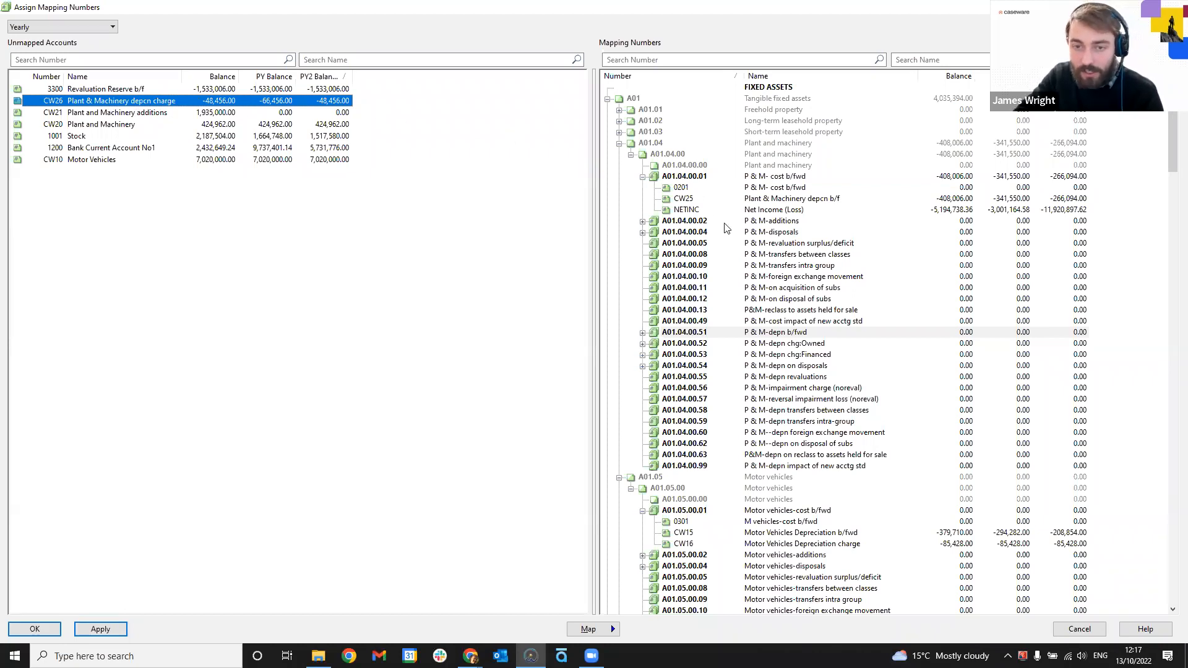
{"action": "left_click", "coordinate": [813, 345]}
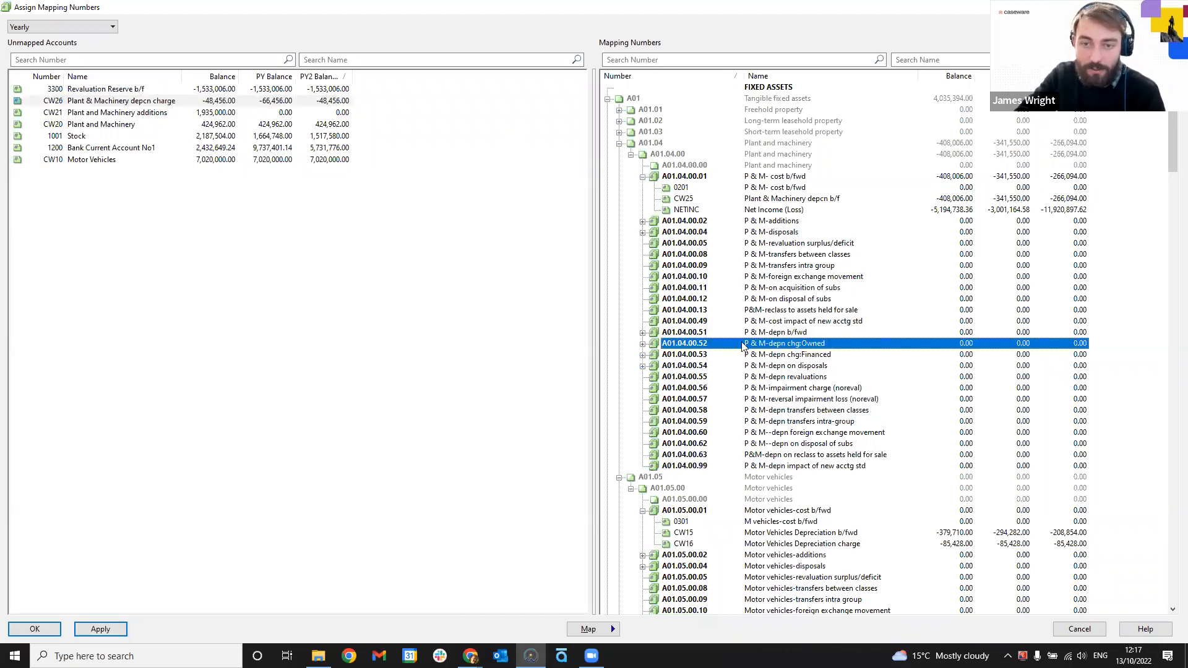
{"action": "left_click", "coordinate": [643, 343]}
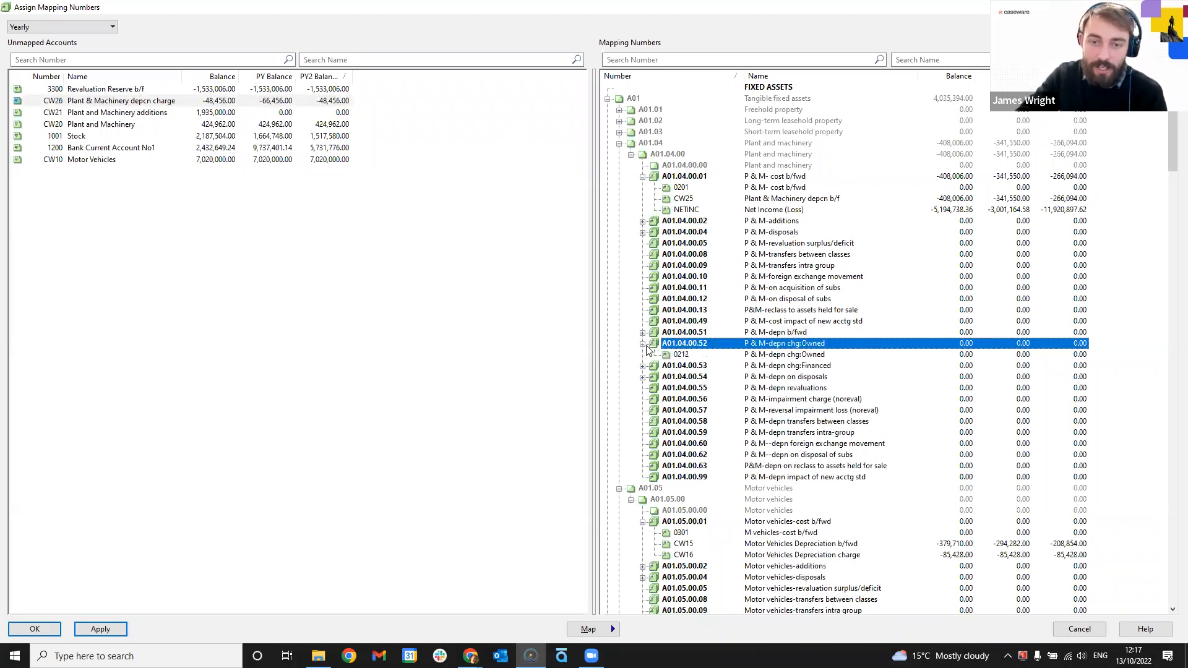
{"action": "left_click", "coordinate": [94, 103]}
{"action": "left_click_drag", "start_coordinate": [85, 103], "coordinate": [752, 357]}
- Map CW21 Plant and Machinery additions to A01.04.00.02 P & M-additions and CW20 Plant and Machinery to A01.04.00.01 P & M- cost b/fwd
{"action": "left_click", "coordinate": [151, 115]}
{"action": "left_click", "coordinate": [118, 102]}
{"action": "left_click_drag", "start_coordinate": [118, 103], "coordinate": [756, 227]}
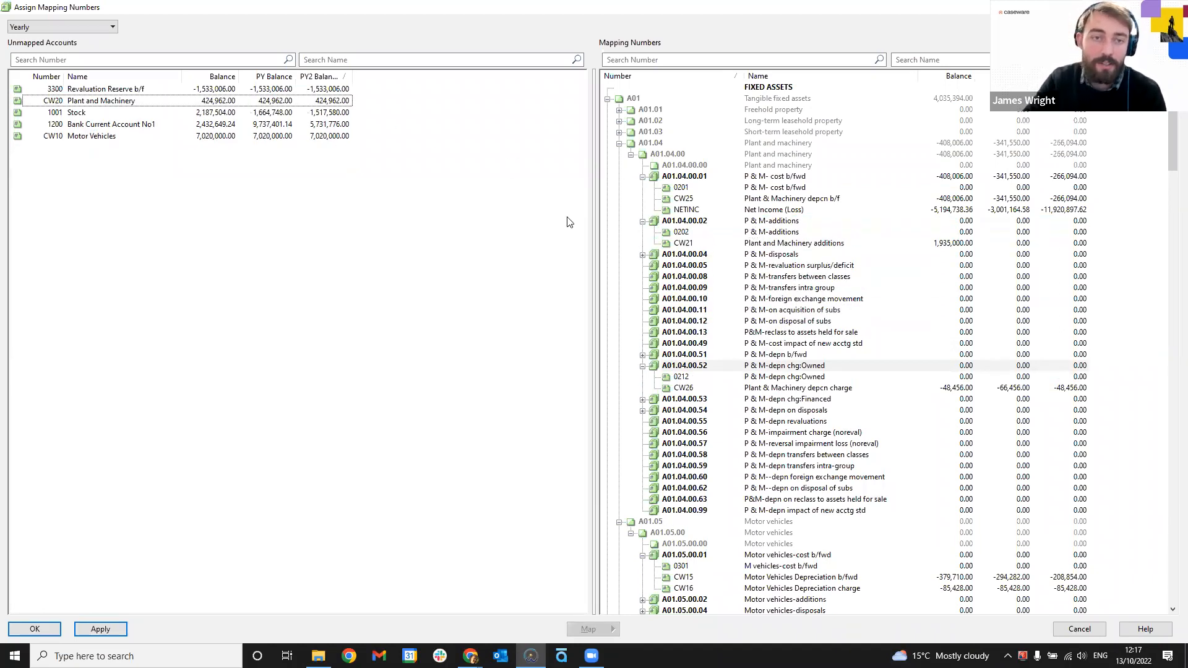
{"action": "left_click", "coordinate": [133, 104]}
{"action": "left_click_drag", "start_coordinate": [820, 303], "coordinate": [758, 187]}
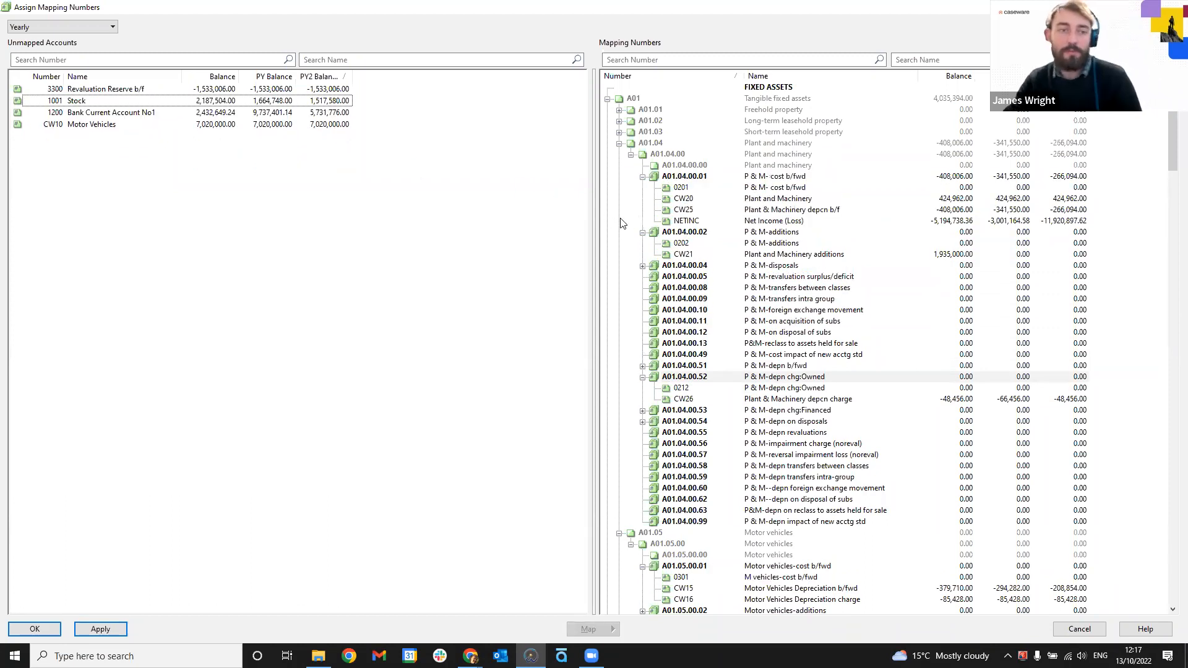
- Apply the pending plant and machinery and motor vehicles mappings
{"action": "left_click_drag", "start_coordinate": [723, 254], "coordinate": [747, 248]}
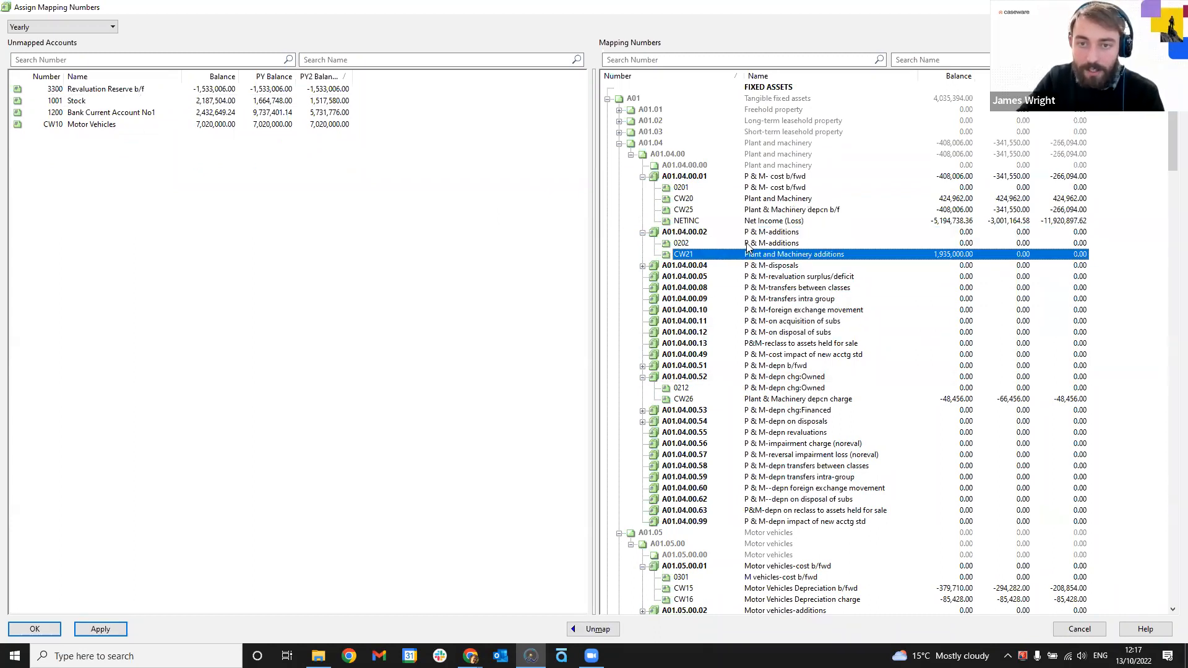
{"action": "left_click", "coordinate": [458, 236]}
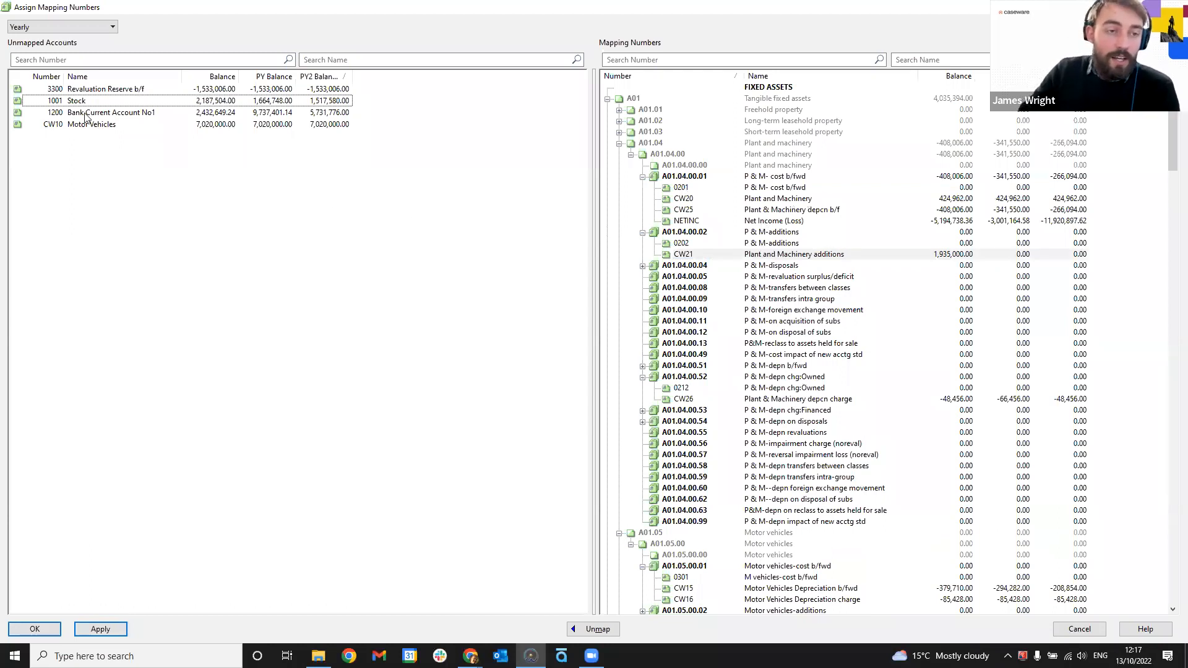
{"action": "left_click", "coordinate": [177, 89]}
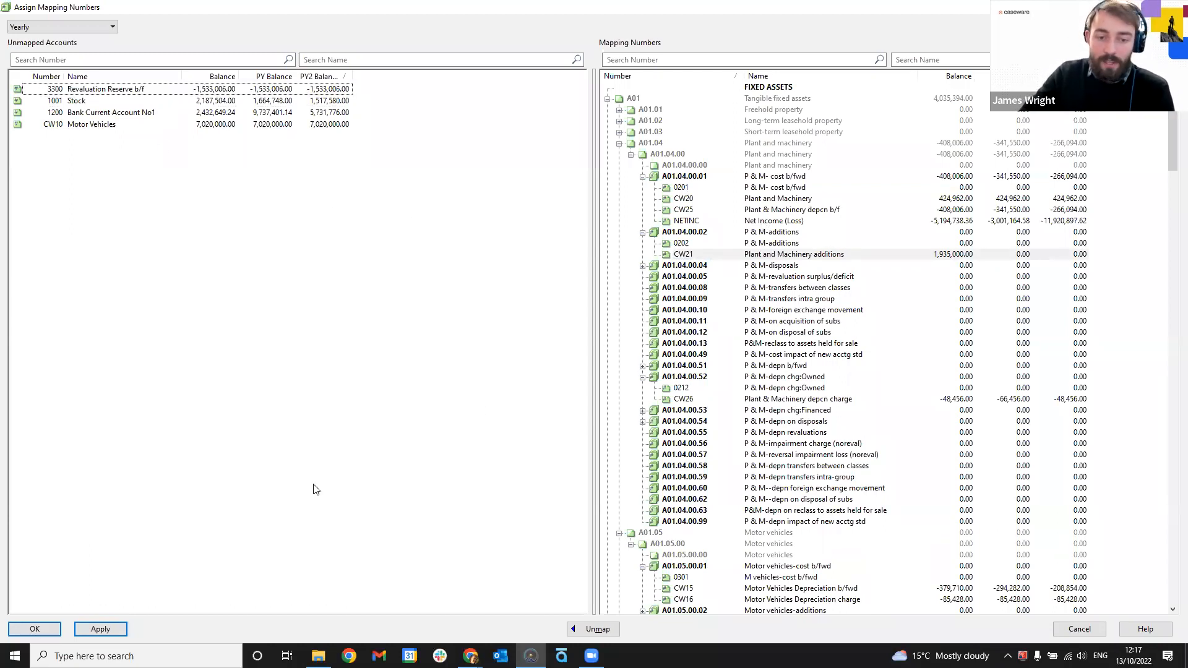
{"action": "left_click", "coordinate": [100, 628]}
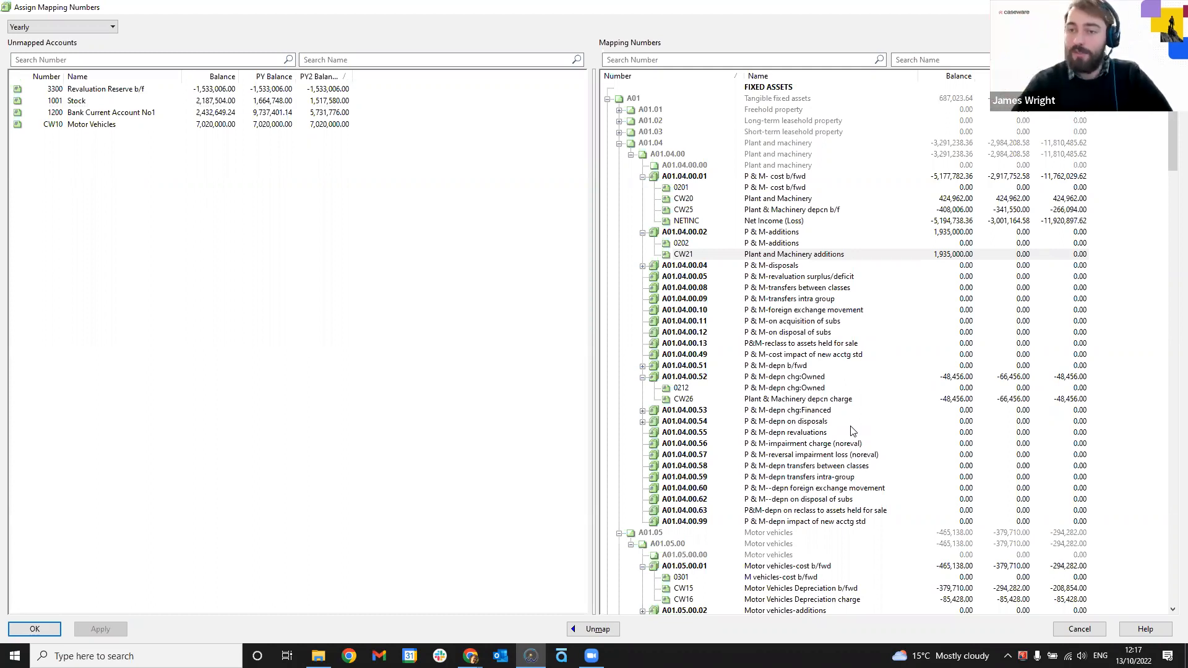
- Collapse the A01 Tangible fixed assets branch and examine the Cost of Sales mapping numbers M01 to M04
{"action": "left_click", "coordinate": [608, 99]}
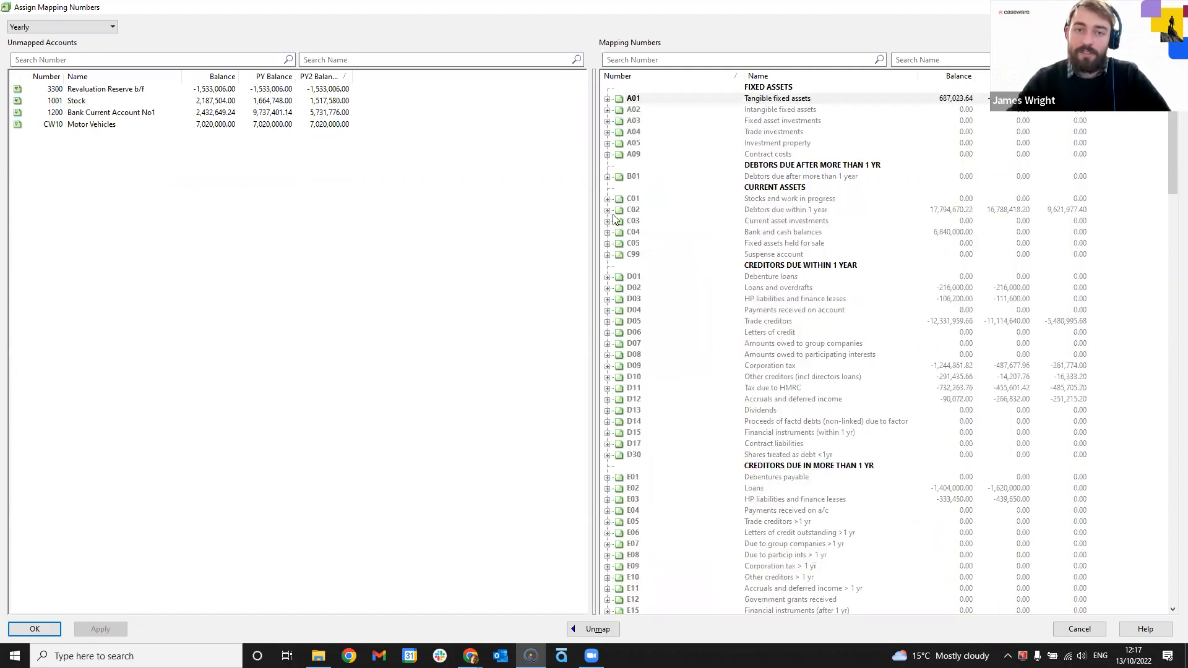
{"action": "scroll", "coordinate": [700, 384], "scroll_direction": "down", "scroll_amount": 20}
{"action": "scroll", "coordinate": [697, 412], "scroll_direction": "down", "scroll_amount": 5}
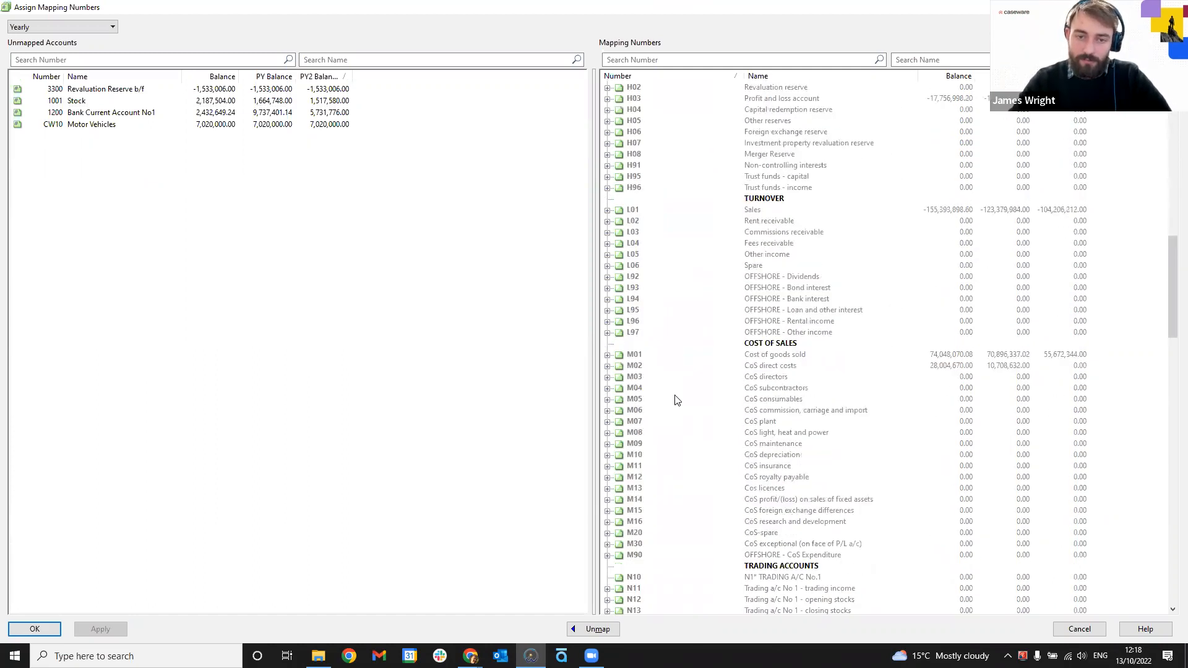
{"action": "left_click", "coordinate": [784, 347]}
{"action": "left_click", "coordinate": [787, 357]}
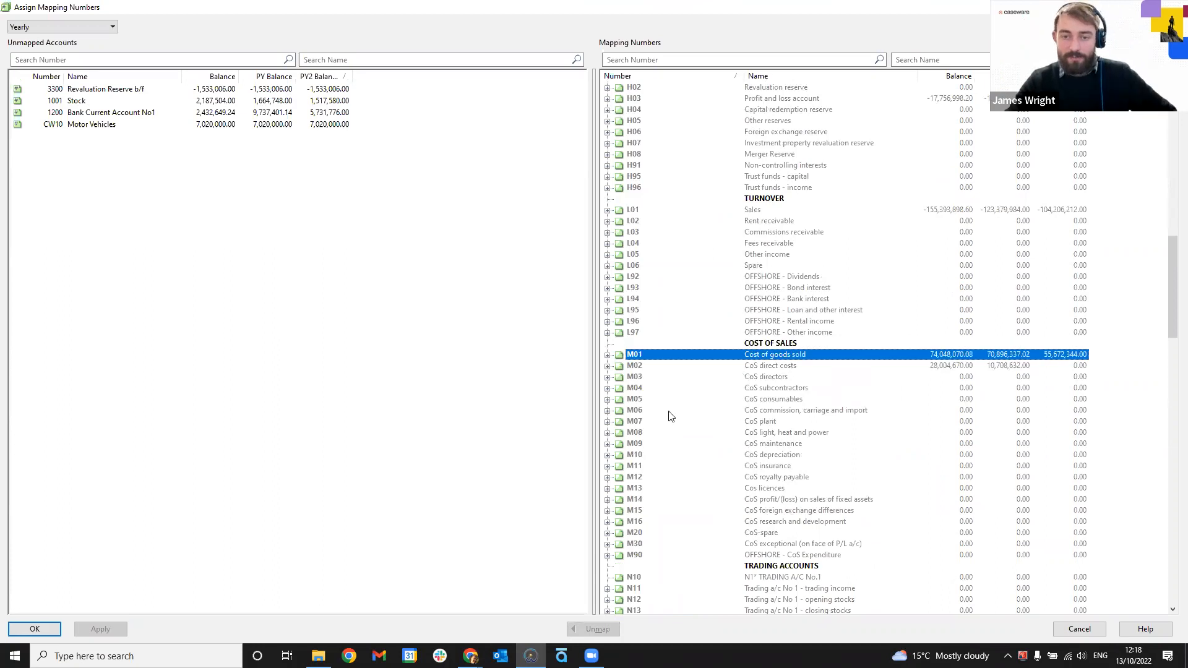
{"action": "left_click", "coordinate": [799, 365]}
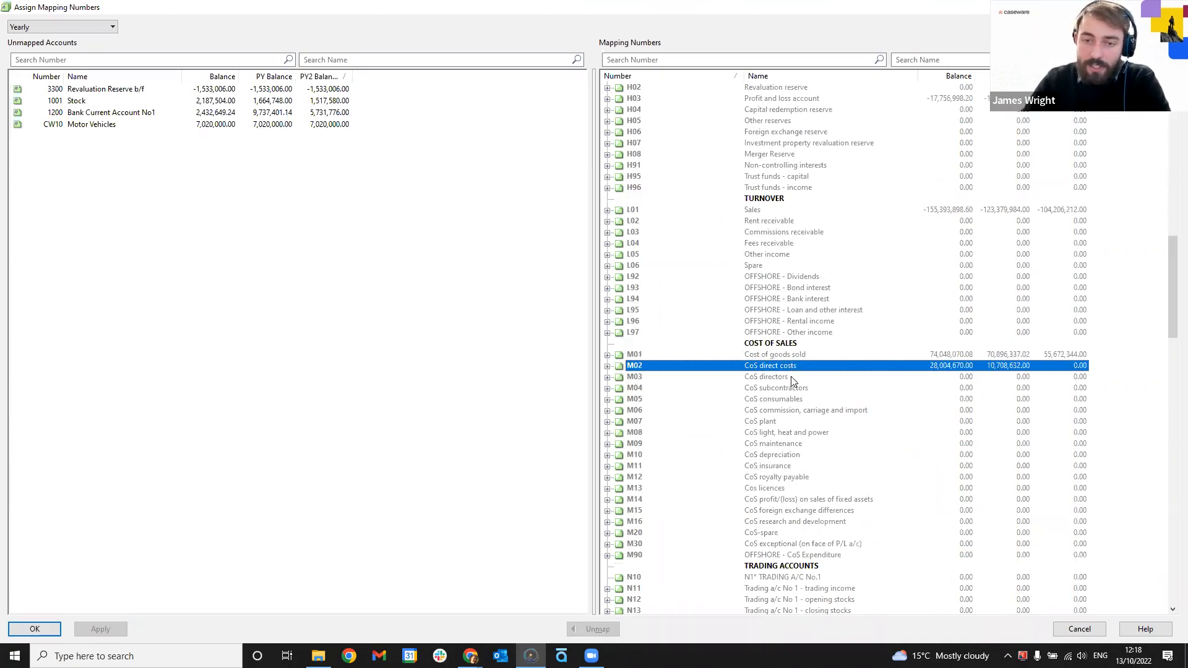
{"action": "left_click", "coordinate": [794, 377]}
{"action": "left_click", "coordinate": [795, 388]}
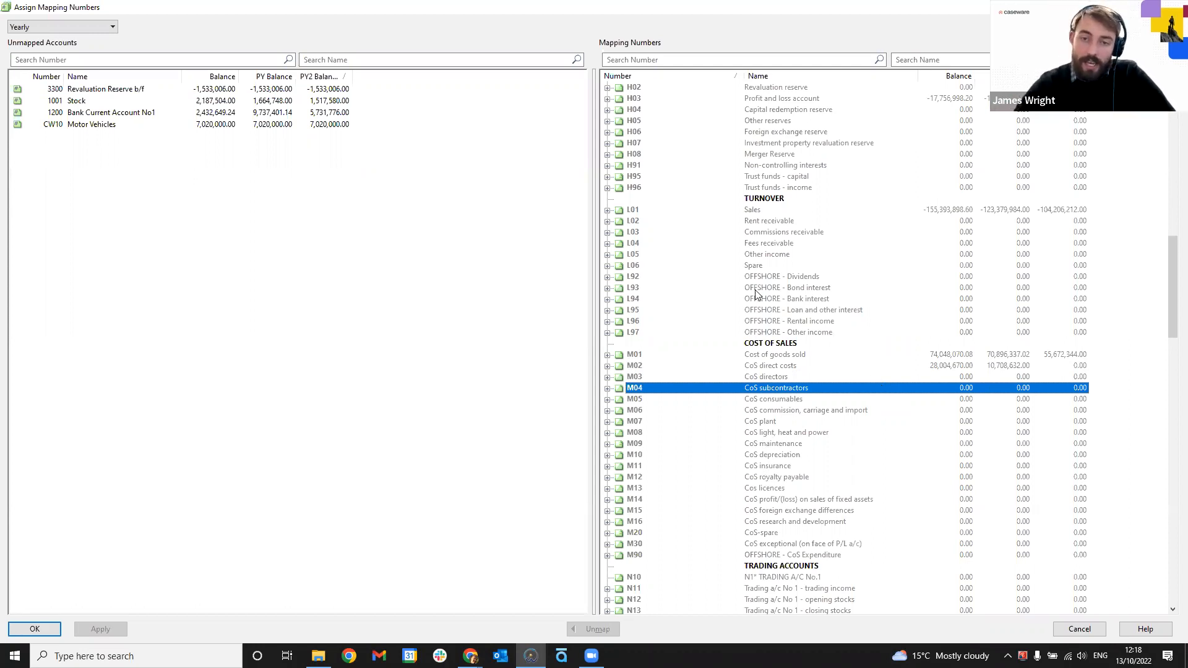
- Expand M20 CoS-spare down to M20.01.00.01 Spare and map account 1001 Stock to it
{"action": "left_click", "coordinate": [761, 536]}
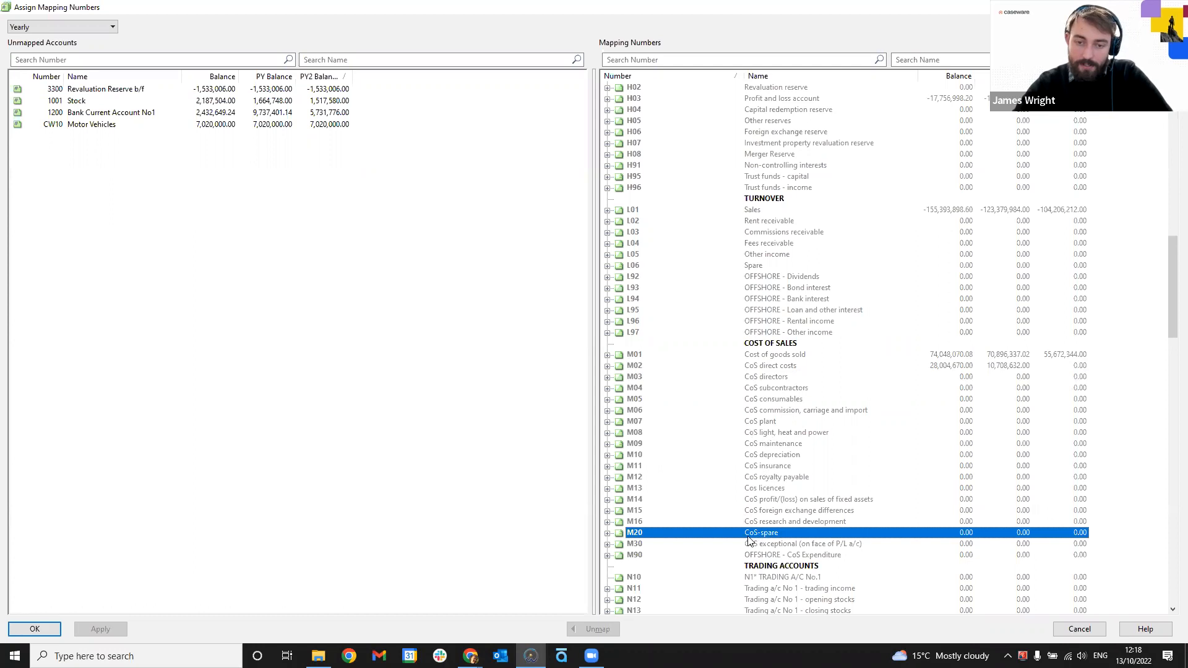
{"action": "left_click", "coordinate": [608, 534]}
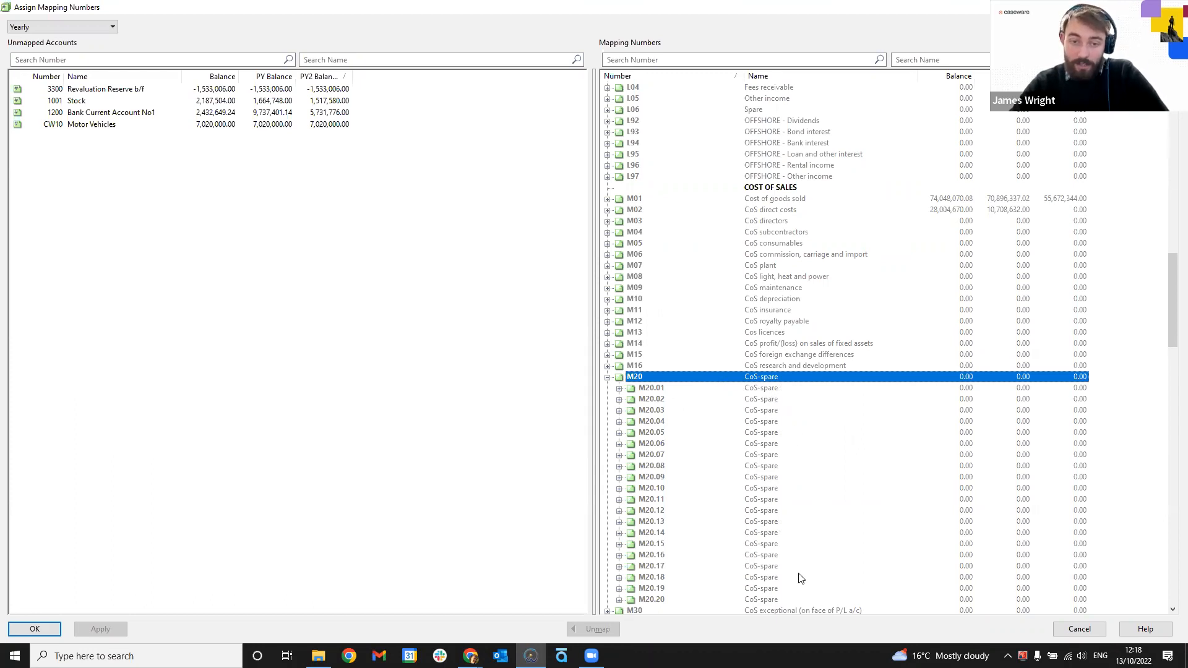
{"action": "scroll", "coordinate": [798, 575], "scroll_direction": "down", "scroll_amount": 1}
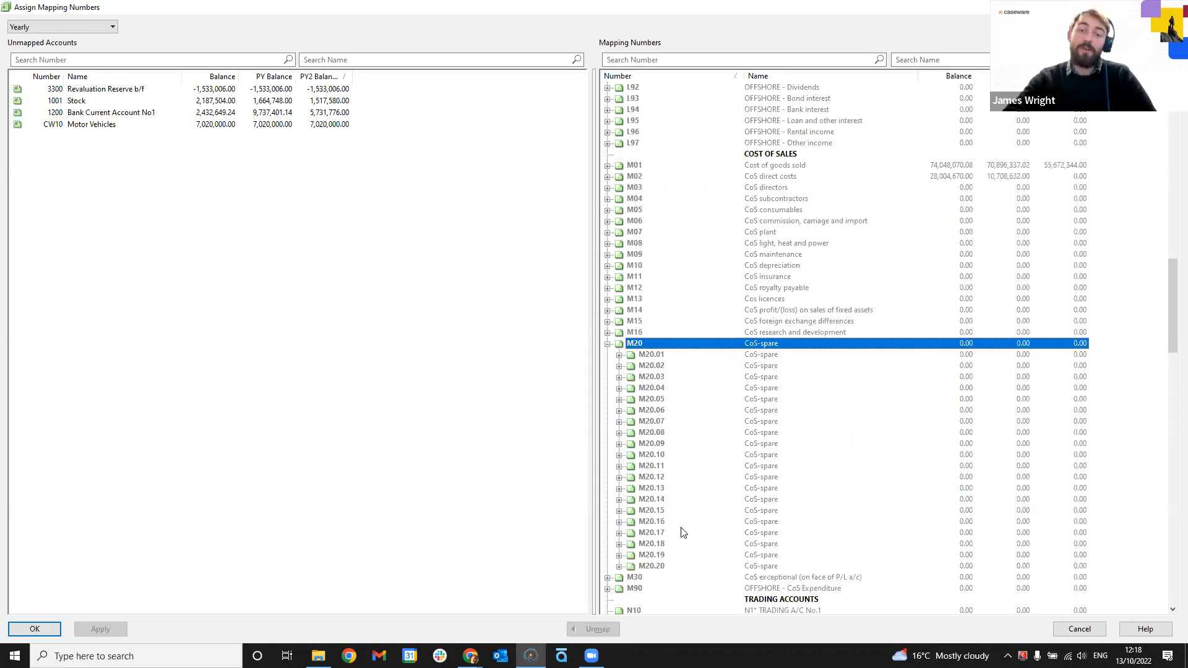
{"action": "left_click", "coordinate": [656, 357]}
{"action": "left_click", "coordinate": [619, 355]}
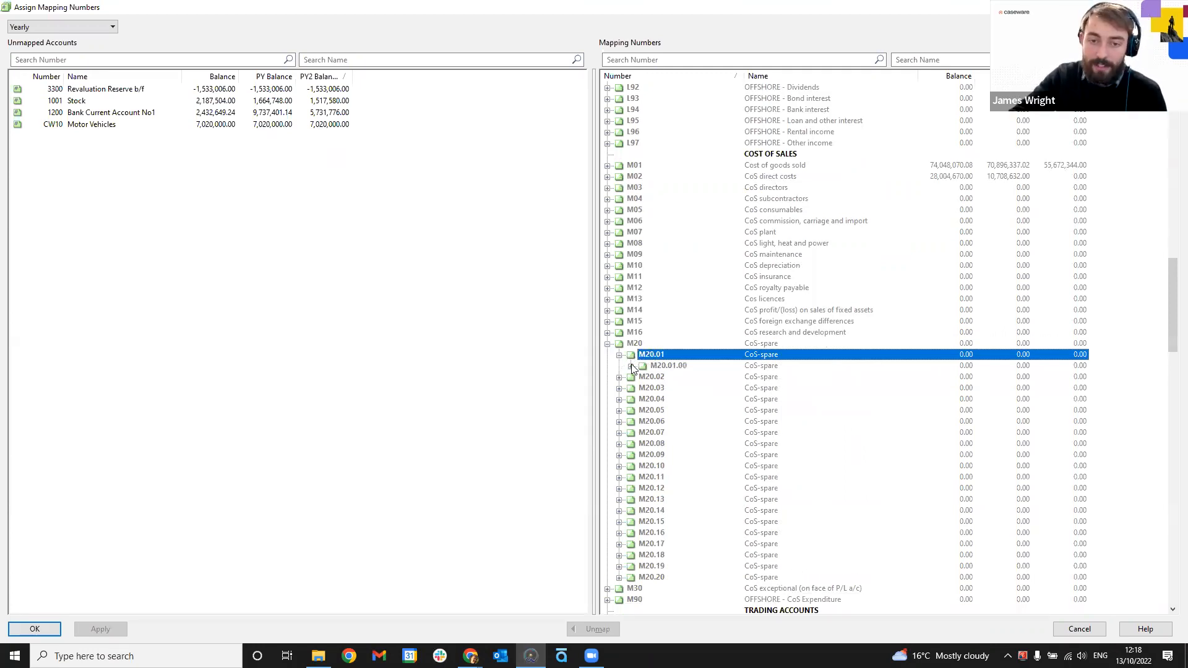
{"action": "left_click", "coordinate": [631, 366]}
{"action": "left_click", "coordinate": [678, 378]}
{"action": "left_click", "coordinate": [643, 377]}
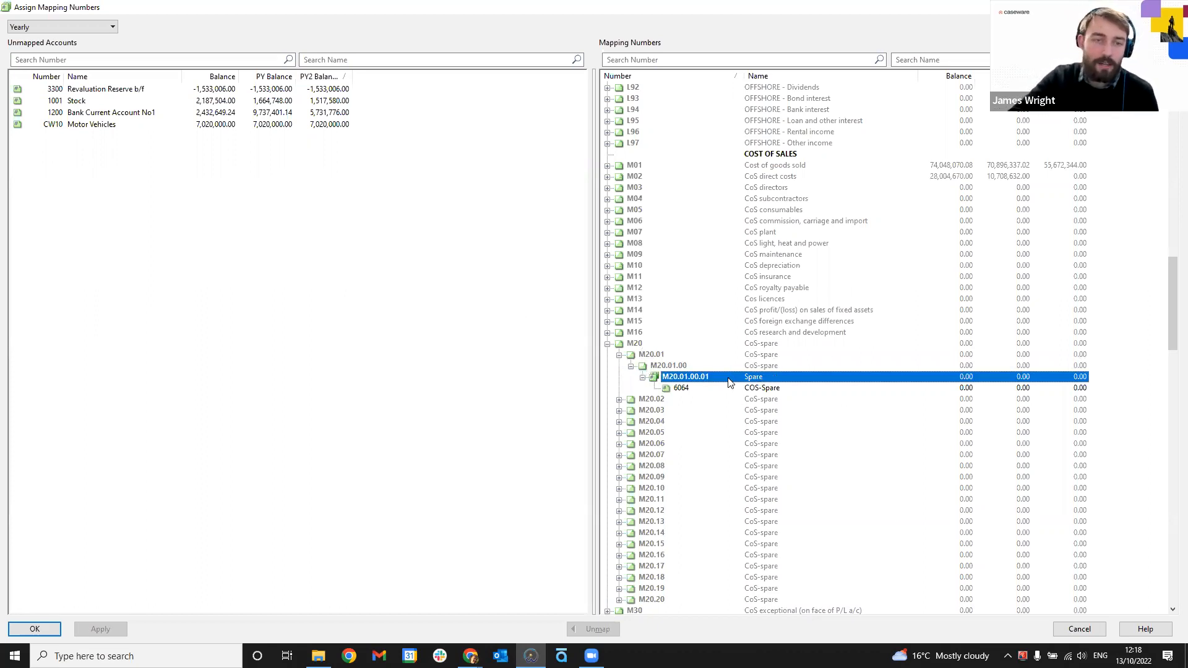
{"action": "left_click_drag", "start_coordinate": [90, 100], "coordinate": [752, 385]}
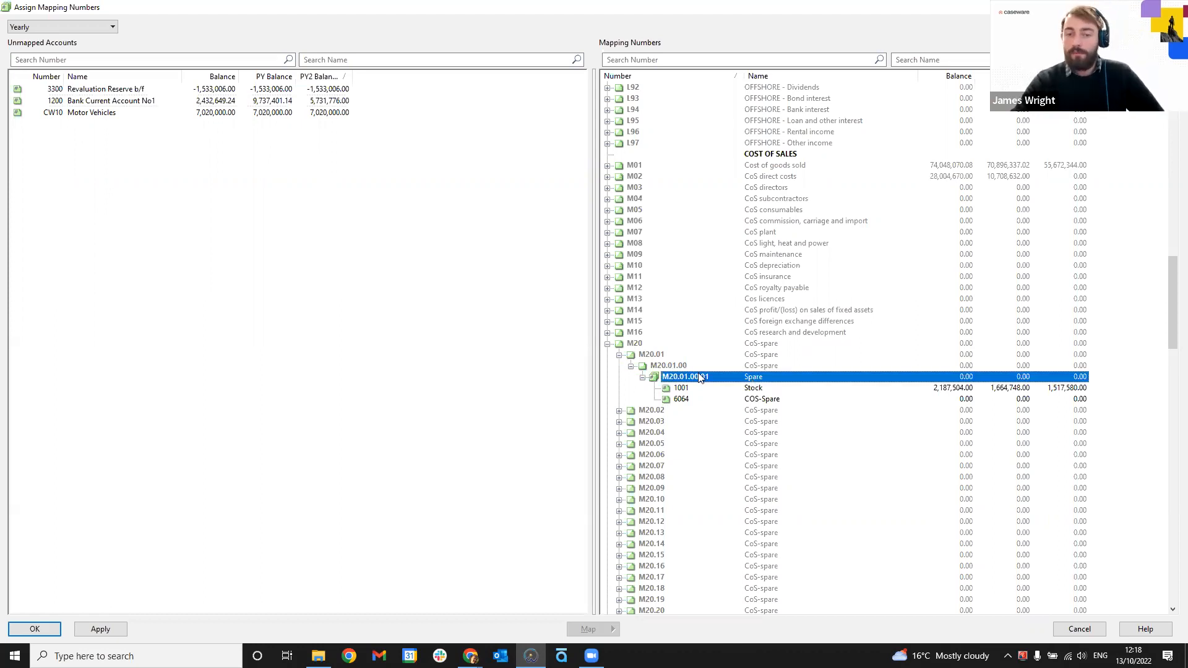
- Rename mapping number M20.01.00.01 to Stock spare
{"action": "right_click", "coordinate": [752, 378]}
{"action": "left_click", "coordinate": [775, 383]}
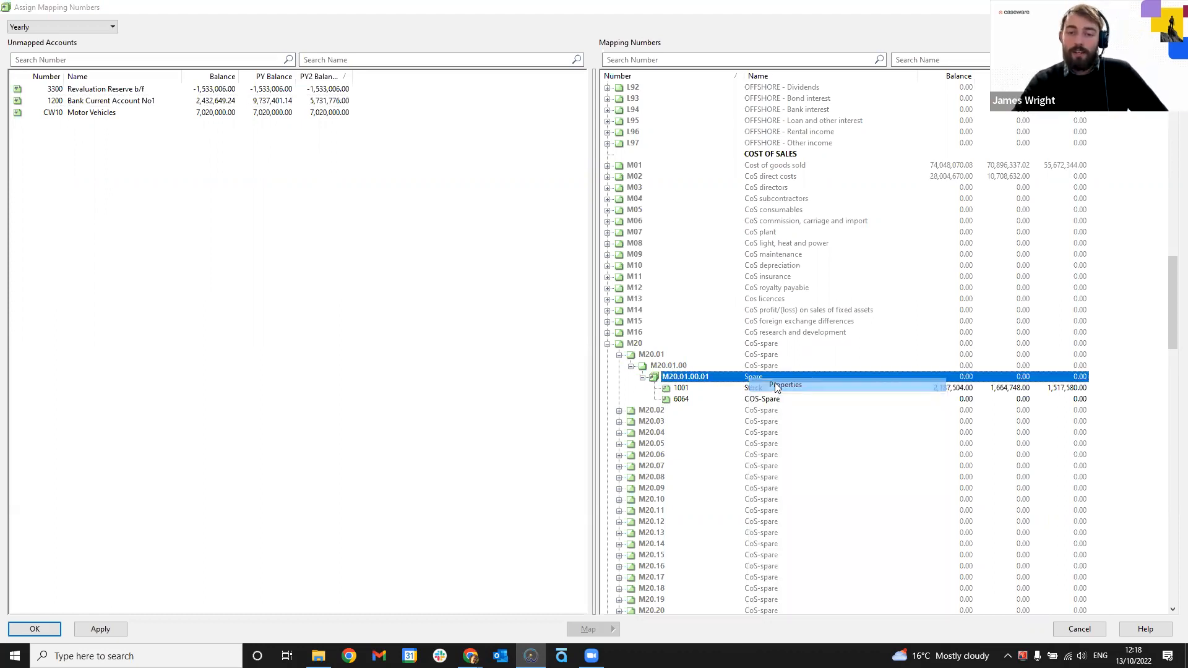
{"action": "key", "text": "Tab"}
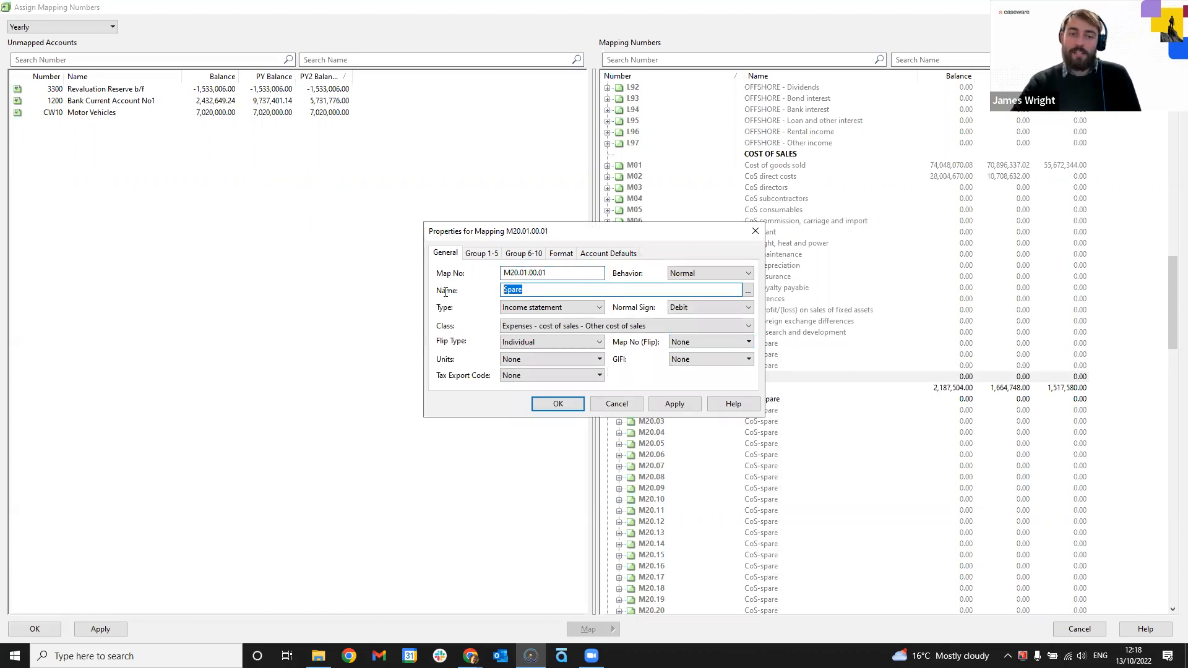
{"action": "type", "text": "Sock spare"}
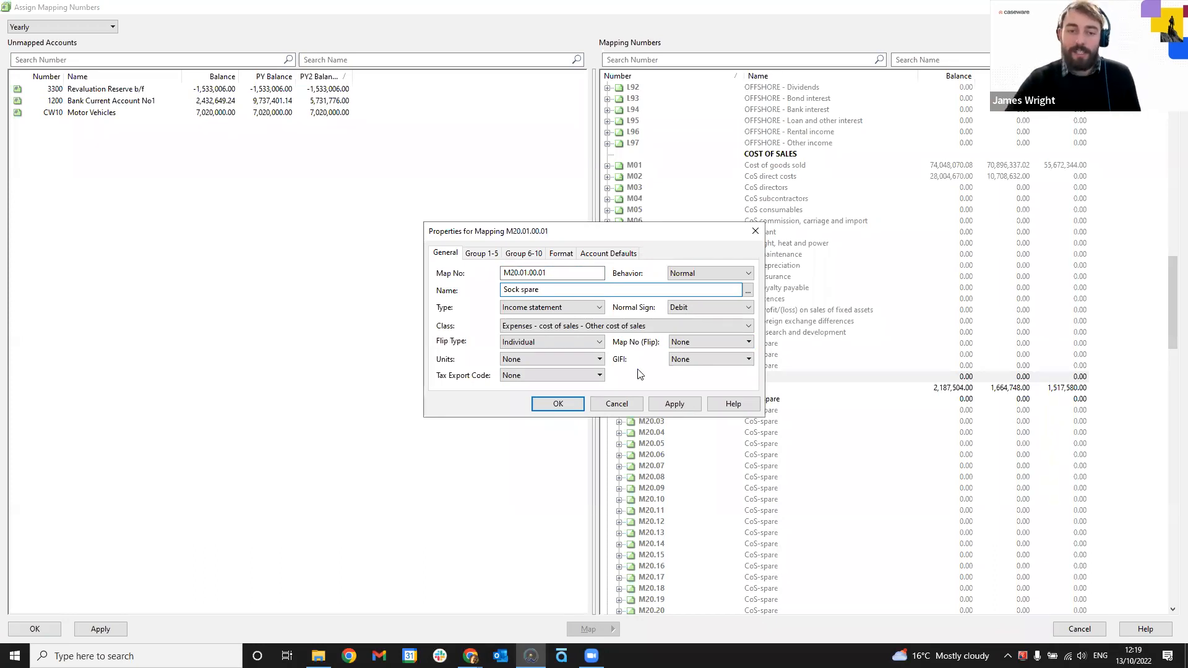
{"action": "left_click", "coordinate": [563, 404]}
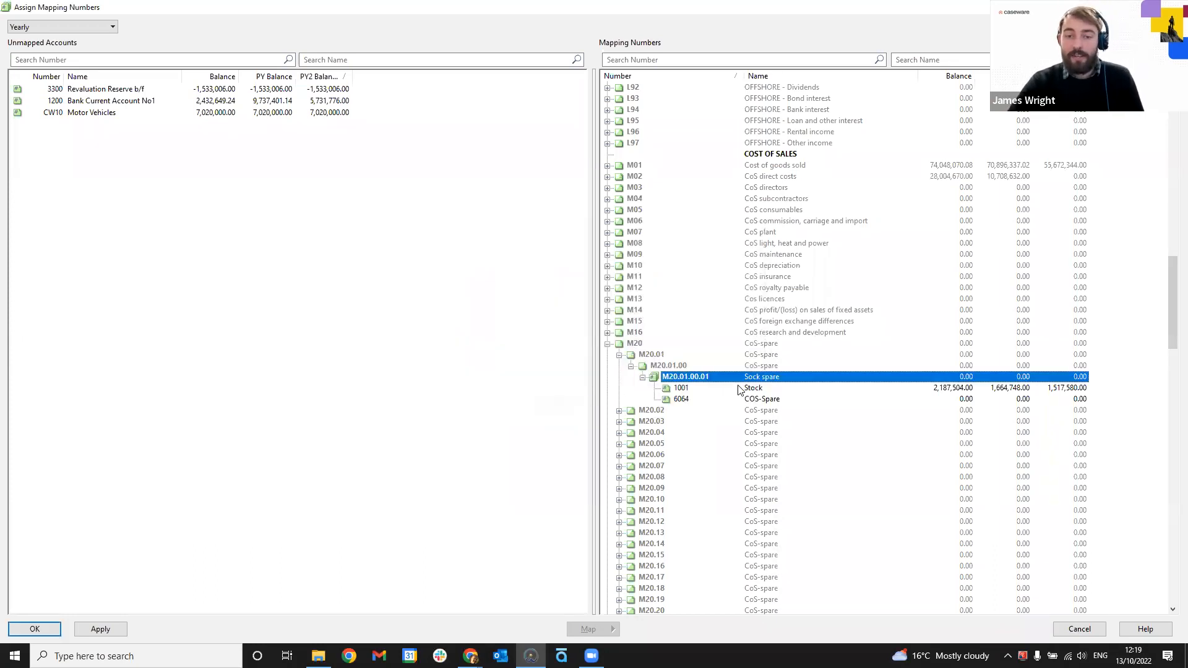
{"action": "right_click", "coordinate": [764, 378]}
{"action": "left_click", "coordinate": [781, 386]}
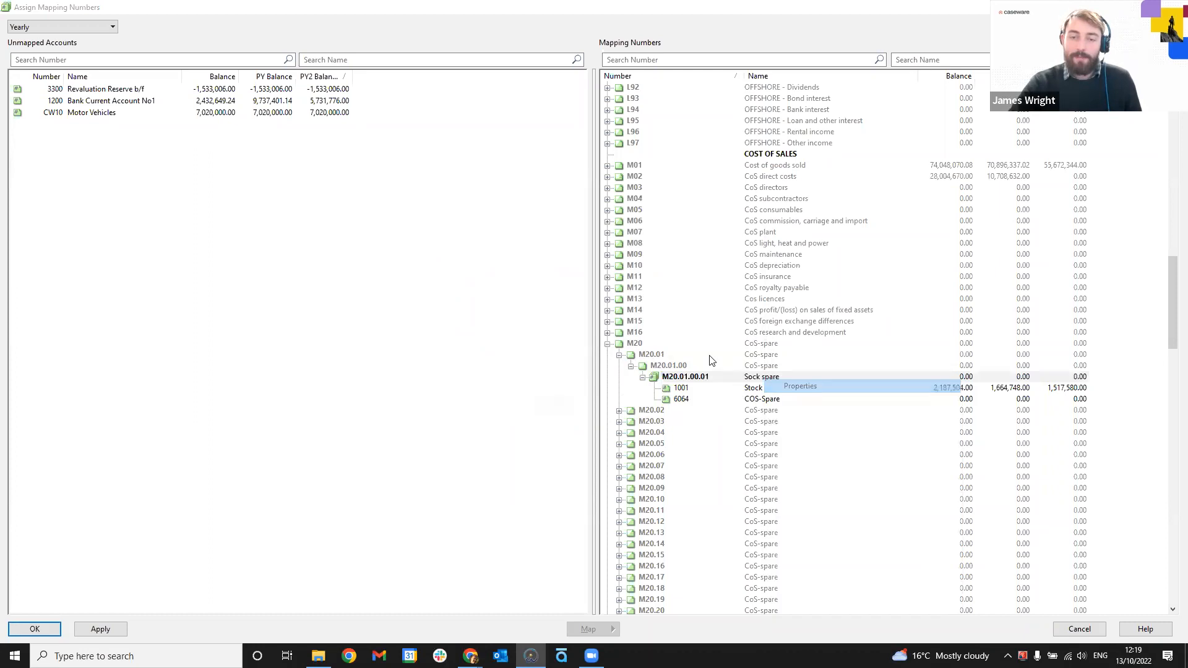
{"action": "left_click", "coordinate": [513, 289]}
{"action": "type", "text": "tock spare"}
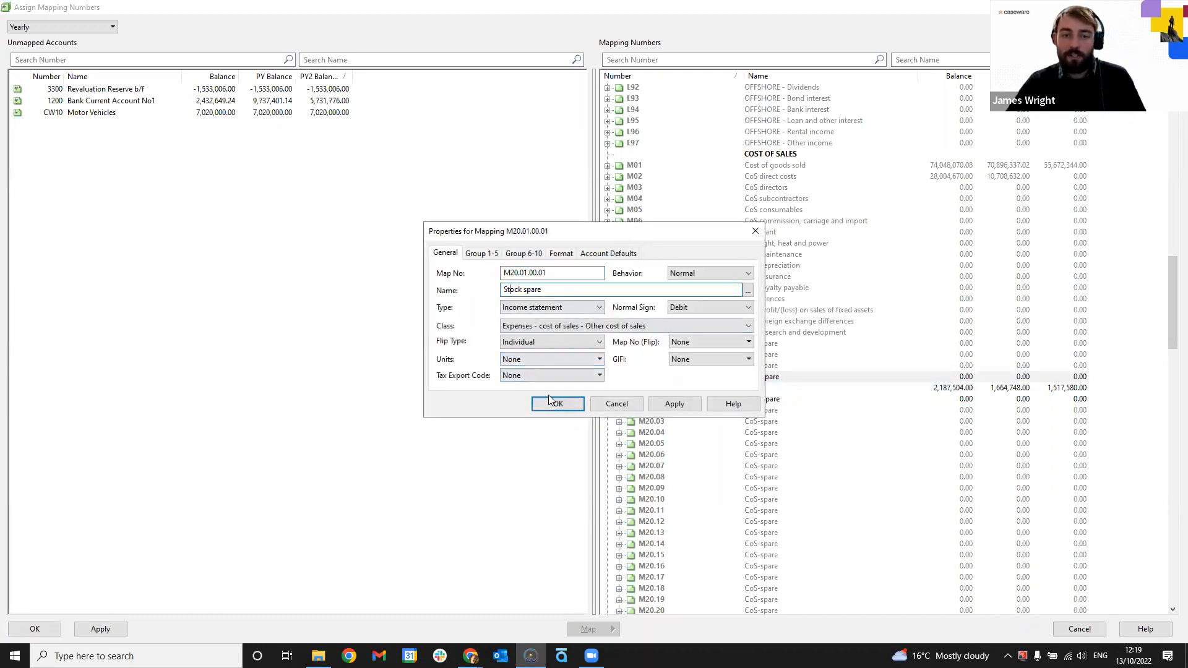
{"action": "left_click", "coordinate": [556, 404]}
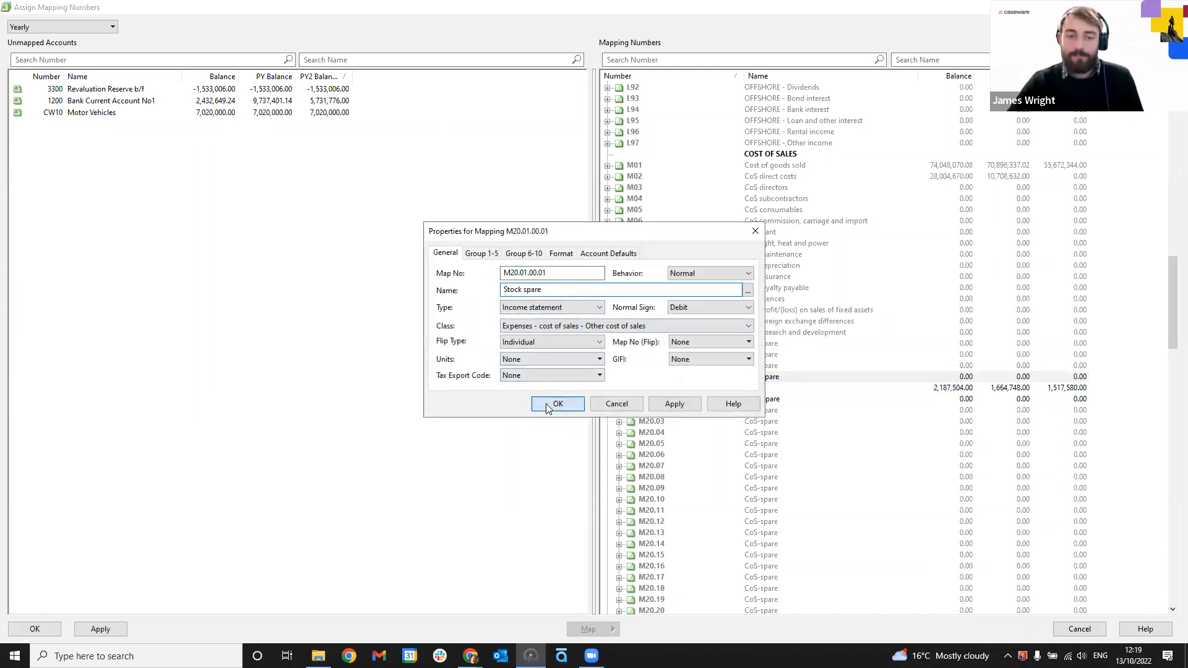
{"action": "left_click", "coordinate": [770, 382]}
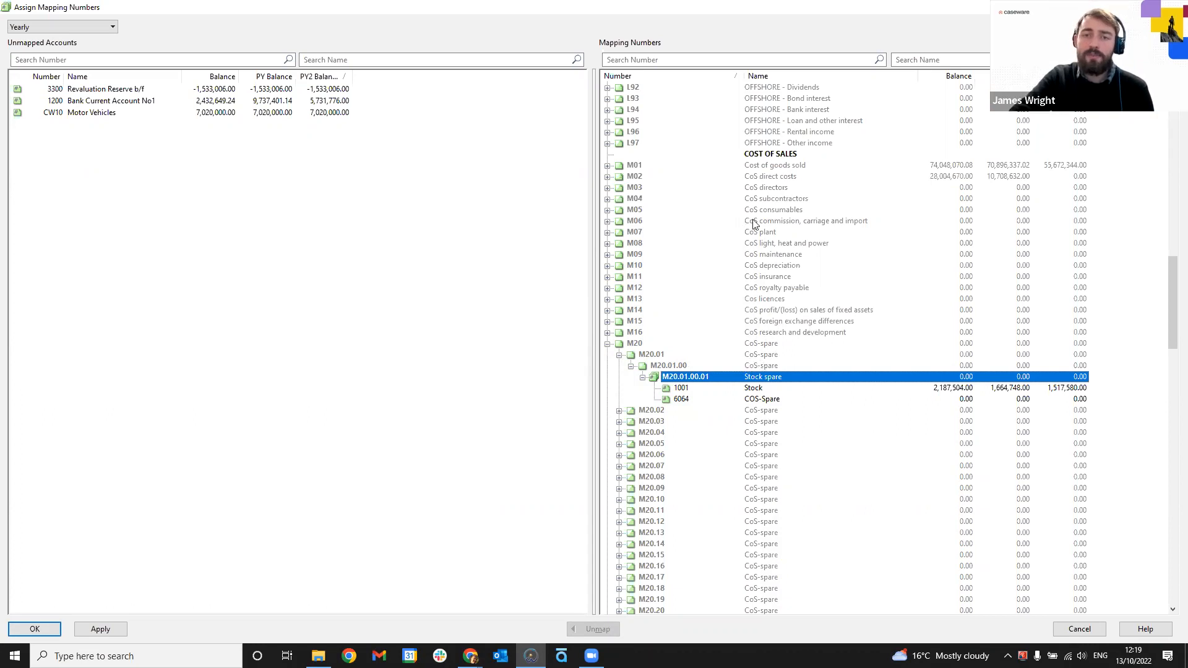
- Examine the M20 CoS-spare hierarchy from M20.01 to M20.20 and the levels beneath M20.01, leaving M20.01 collapsed
{"action": "scroll", "coordinate": [765, 211], "scroll_direction": "up", "scroll_amount": 6}
{"action": "scroll", "coordinate": [754, 229], "scroll_direction": "up", "scroll_amount": 5}
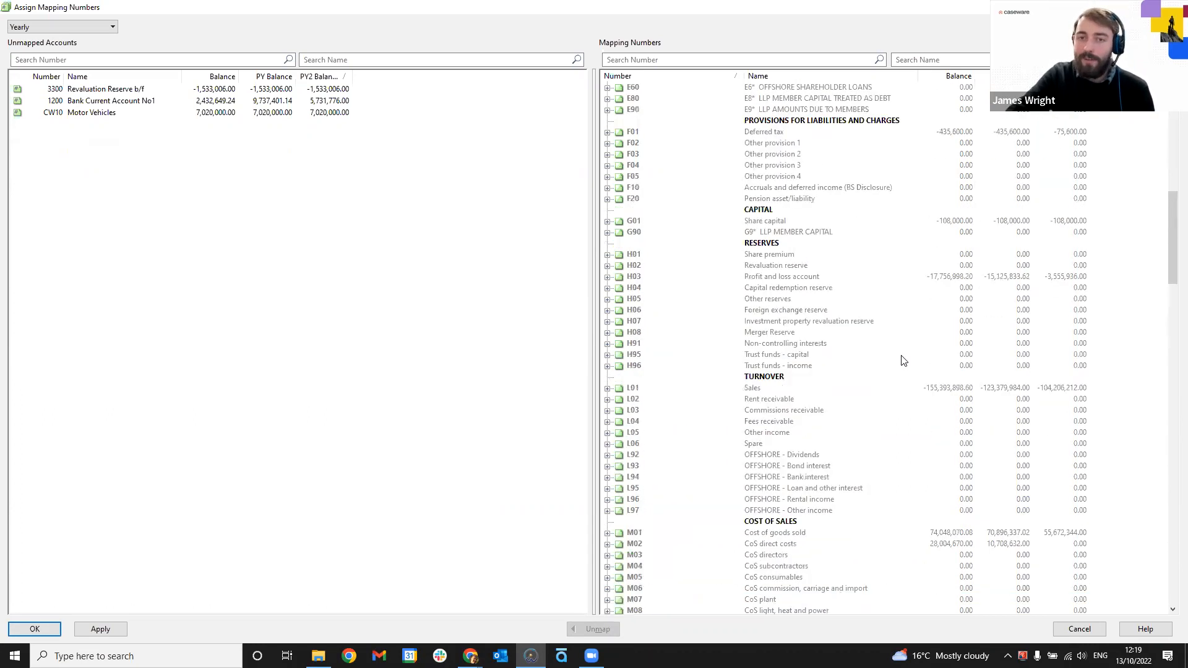
{"action": "scroll", "coordinate": [811, 306], "scroll_direction": "down", "scroll_amount": 11}
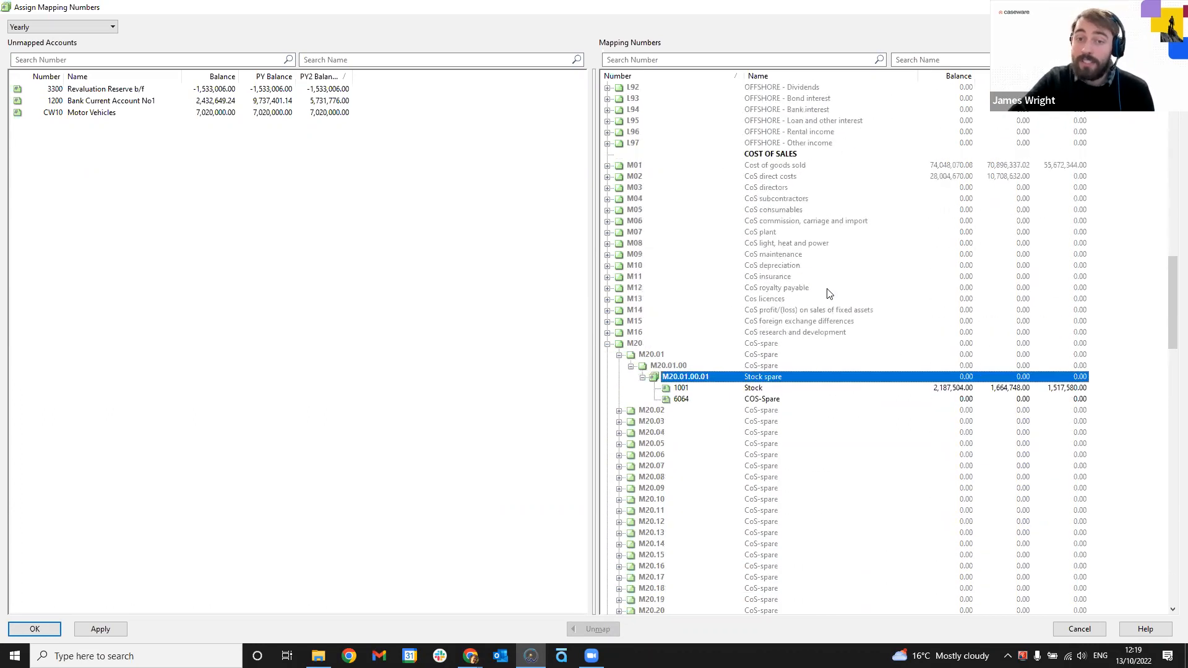
{"action": "left_click", "coordinate": [608, 344]}
{"action": "left_click", "coordinate": [608, 344]}
{"action": "scroll", "coordinate": [672, 410], "scroll_direction": "down", "scroll_amount": 6}
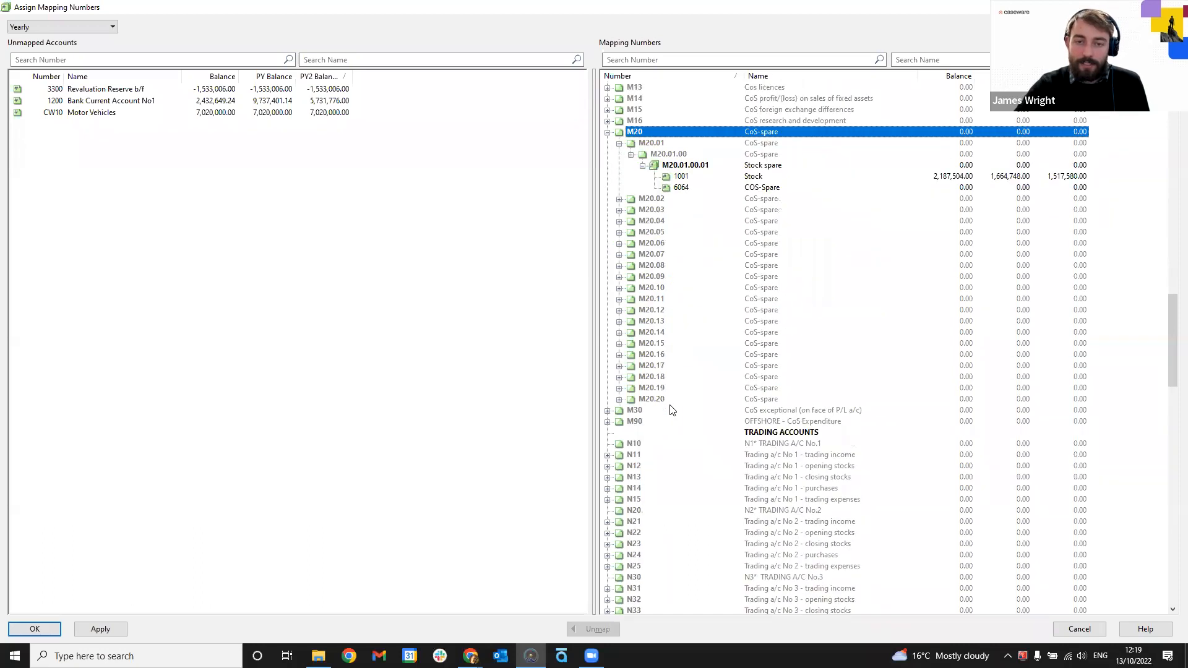
{"action": "right_click", "coordinate": [655, 396]}
{"action": "key", "text": "Escape"}
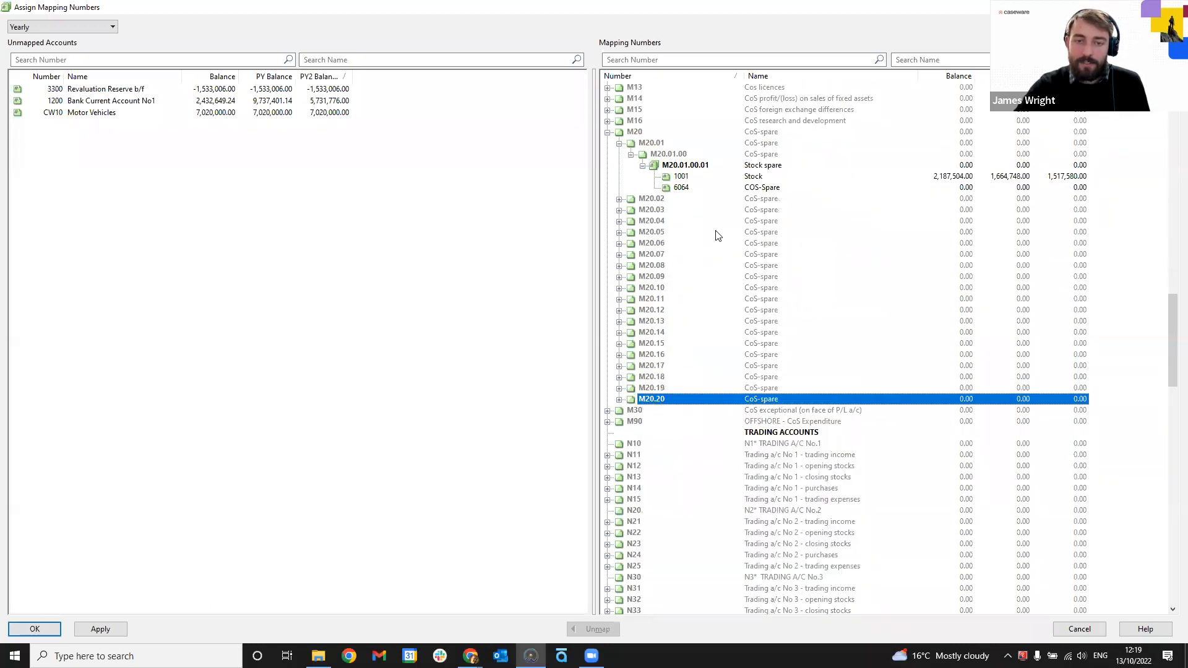
{"action": "left_click", "coordinate": [665, 143]}
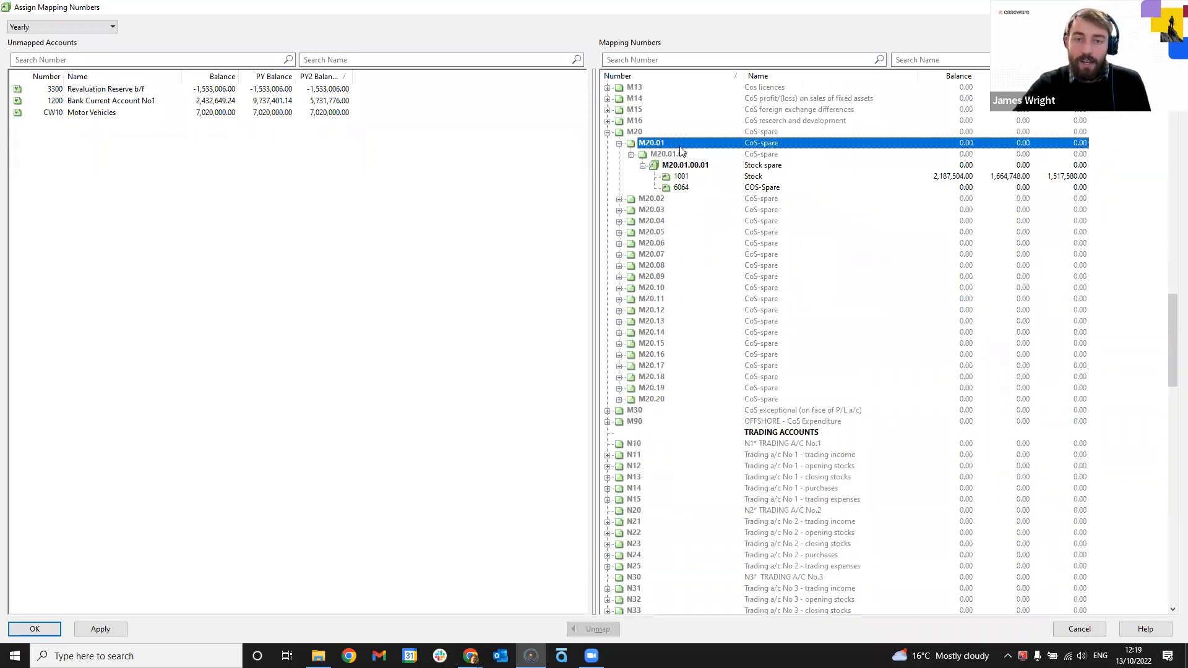
{"action": "left_click", "coordinate": [683, 153]}
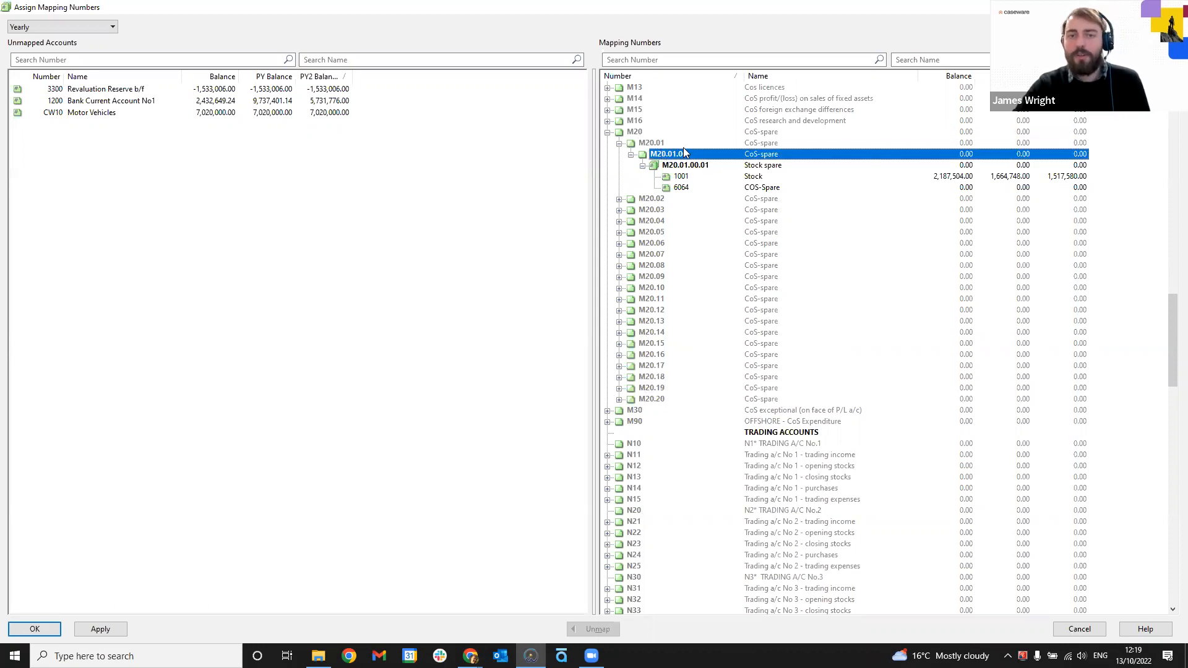
{"action": "left_click", "coordinate": [631, 154]}
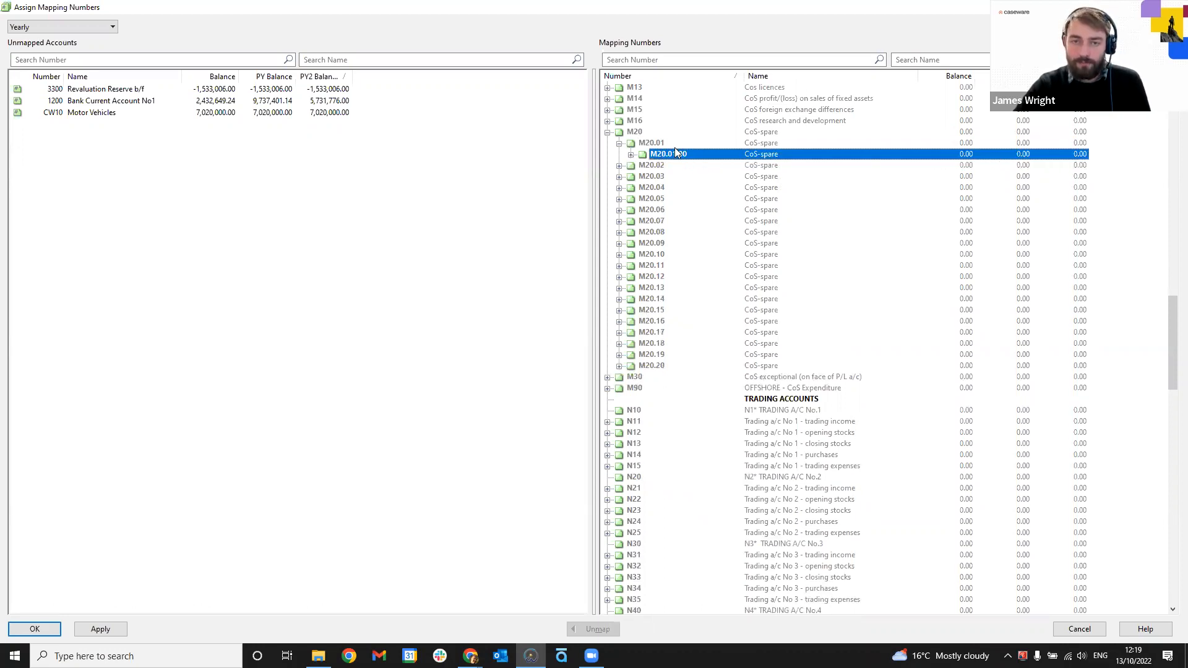
{"action": "left_click", "coordinate": [631, 155]}
{"action": "left_click", "coordinate": [630, 155]}
{"action": "left_click", "coordinate": [630, 155]}
{"action": "left_click", "coordinate": [620, 144]}
- Try to add mapping number M20.01.00 named Spare example under M20.01, keeping the Income statement type
{"action": "right_click", "coordinate": [682, 146]}
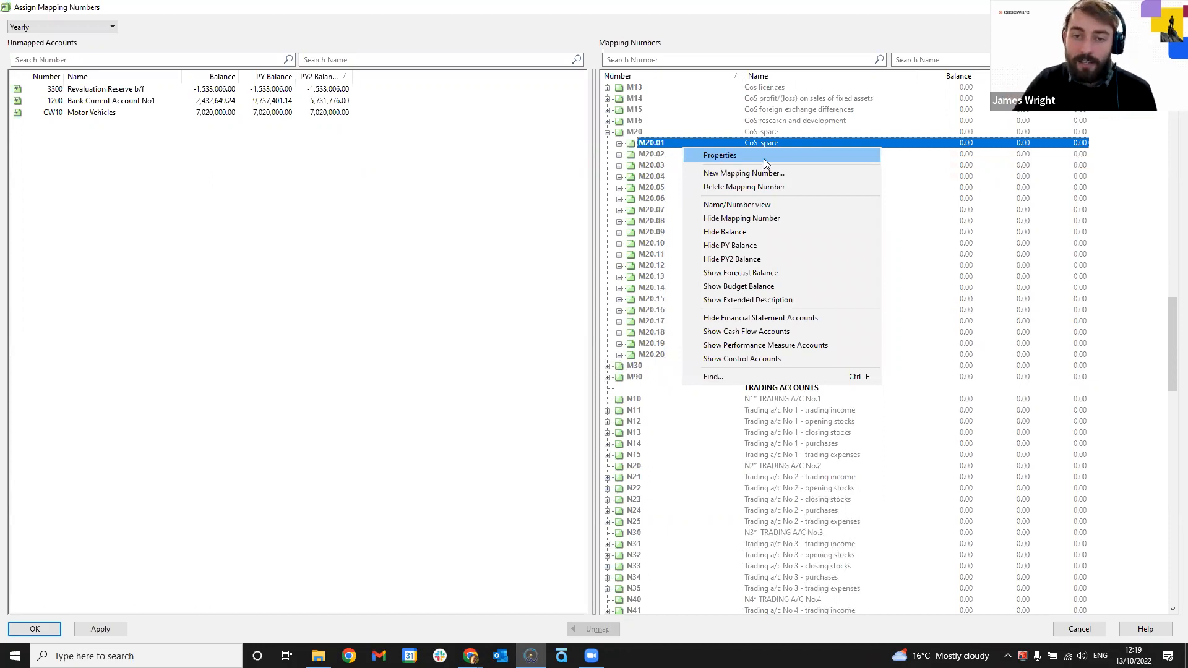
{"action": "left_click", "coordinate": [792, 172]}
{"action": "left_click_drag", "start_coordinate": [542, 273], "coordinate": [495, 278]}
{"action": "left_click", "coordinate": [546, 275]}
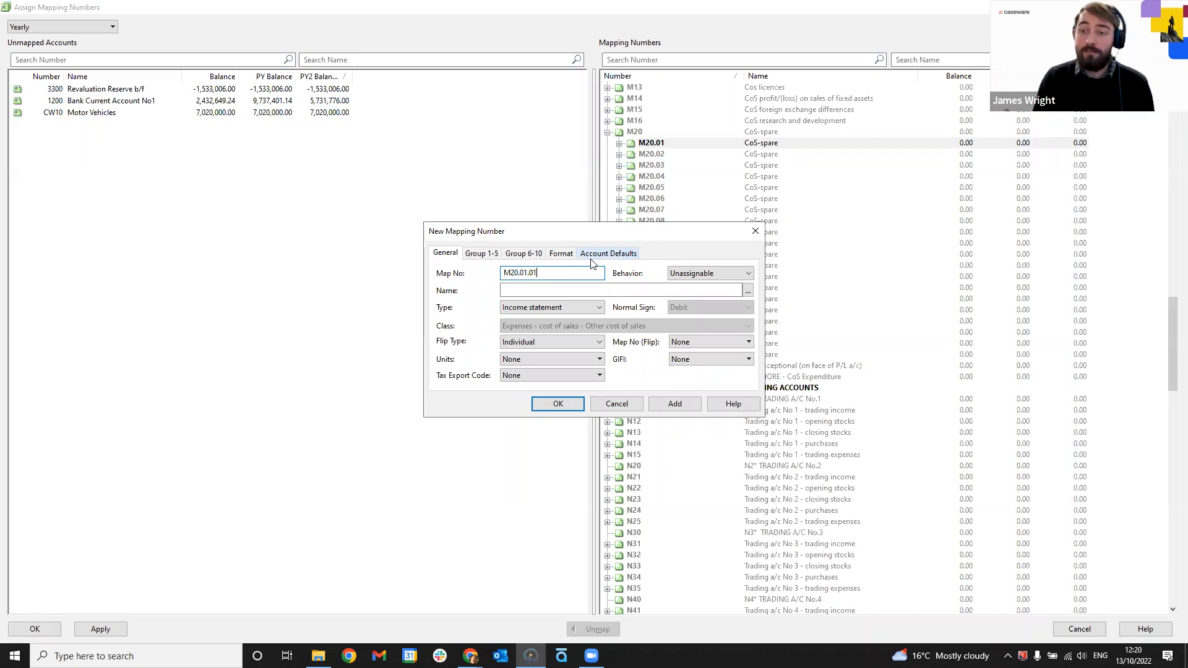
{"action": "type", "text": "0"}
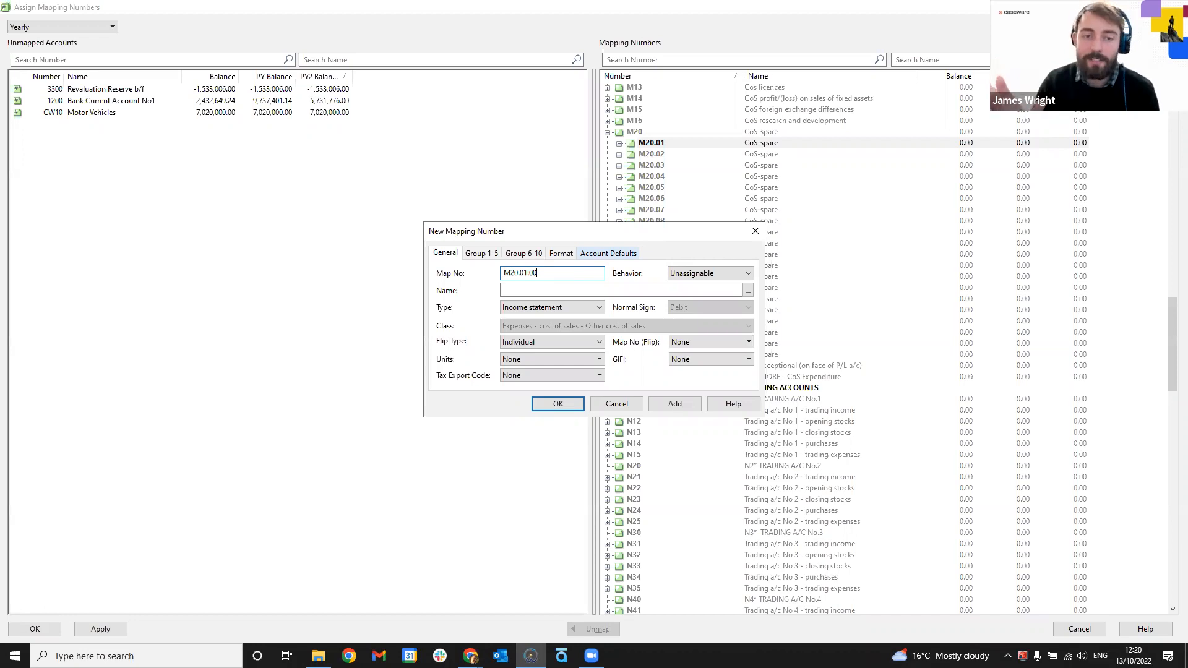
{"action": "key", "text": "Tab"}
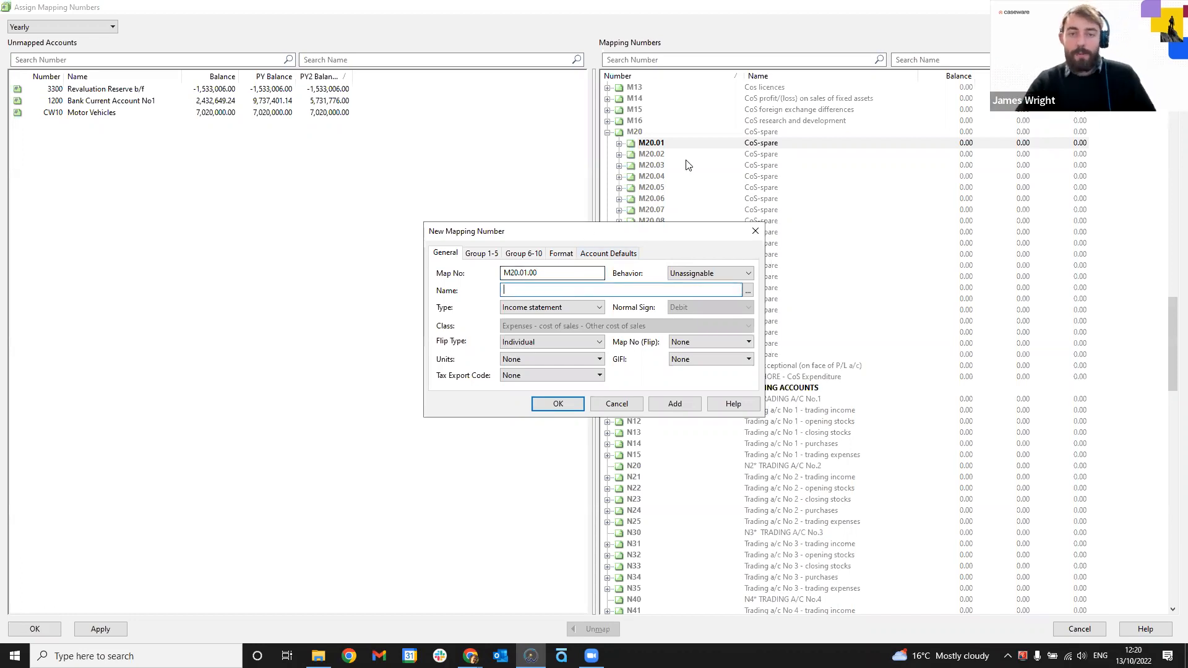
{"action": "type", "text": "Spare examp"}
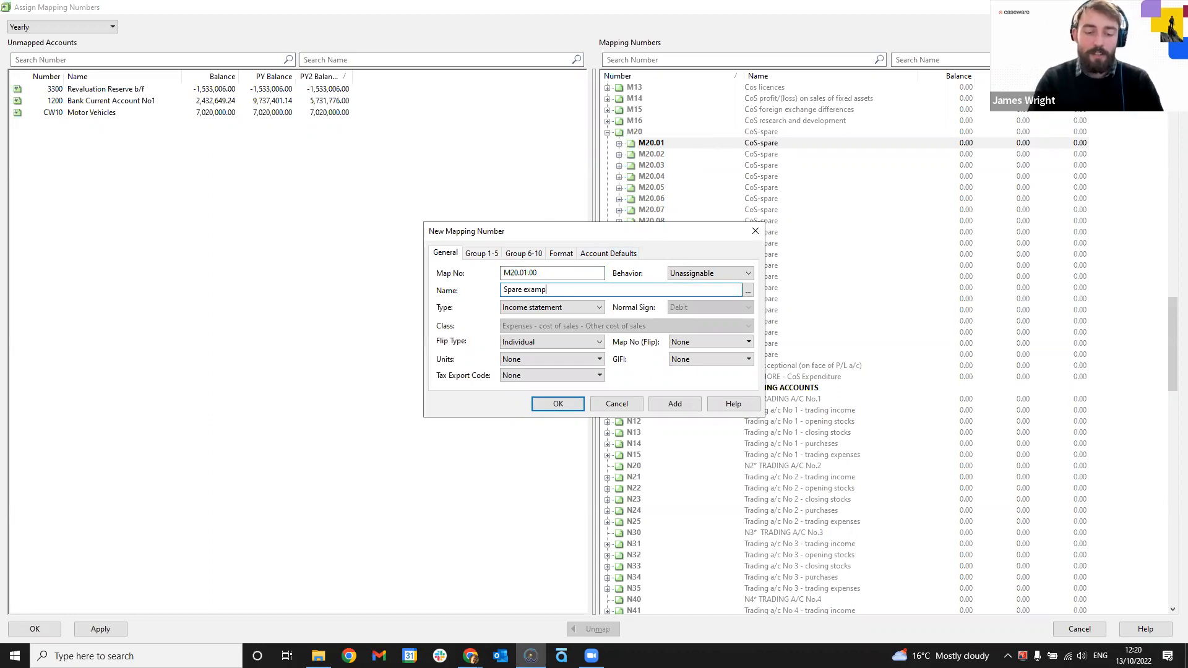
{"action": "left_click", "coordinate": [575, 307]}
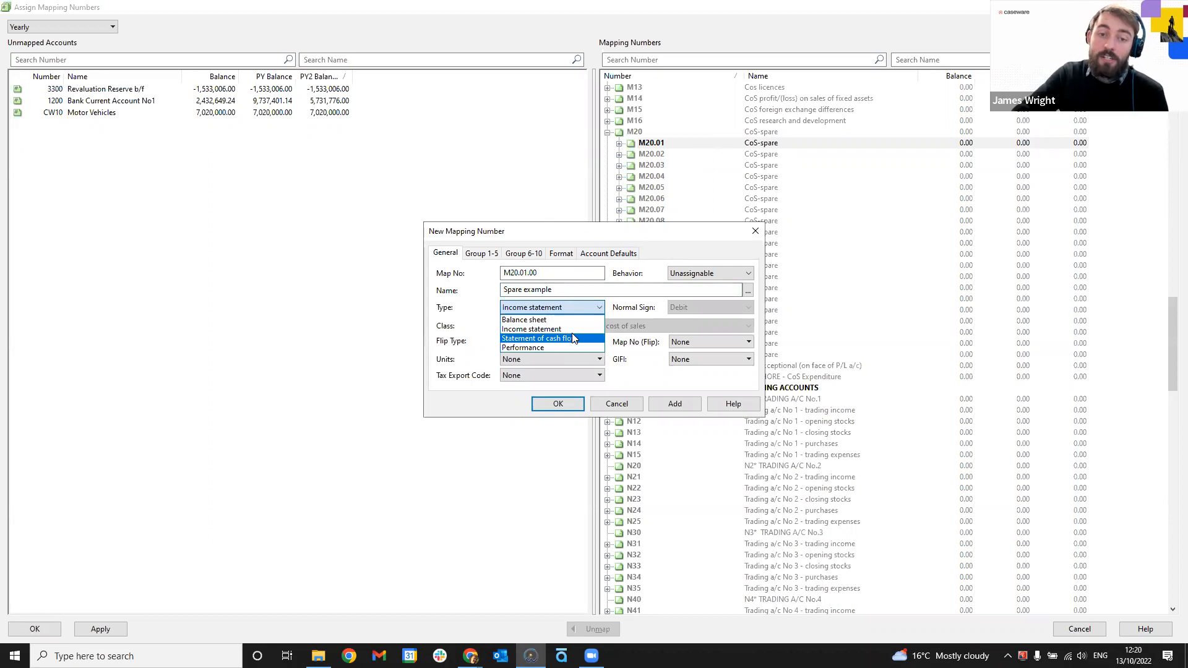
{"action": "left_click", "coordinate": [586, 304]}
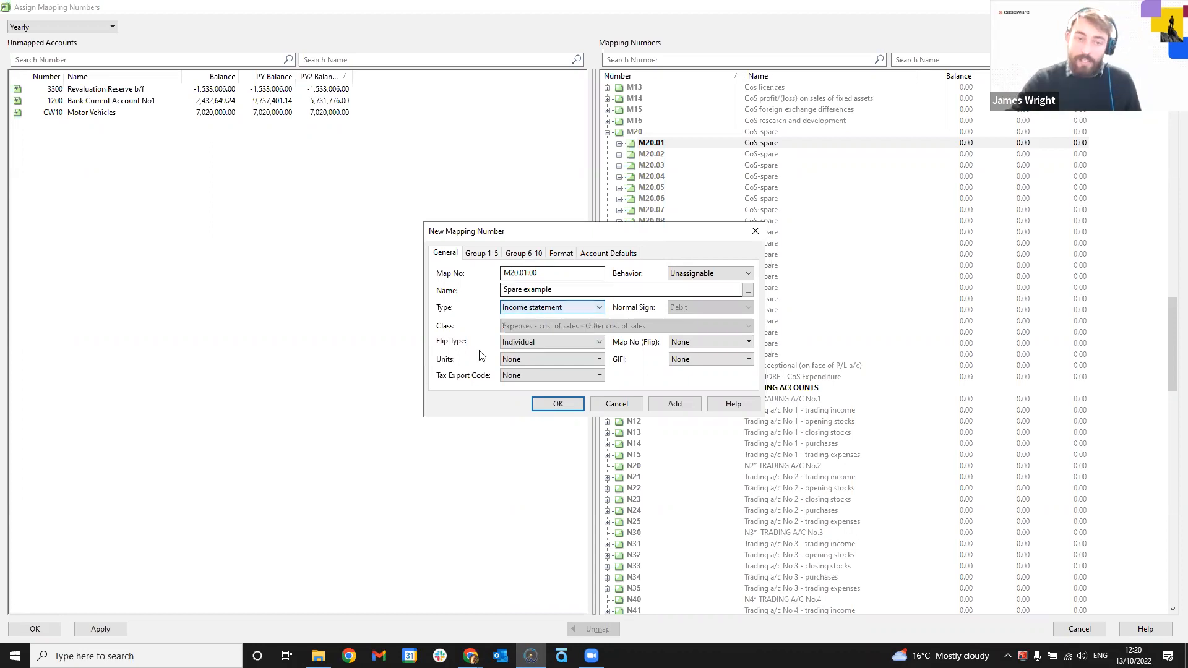
{"action": "left_click", "coordinate": [557, 404]}
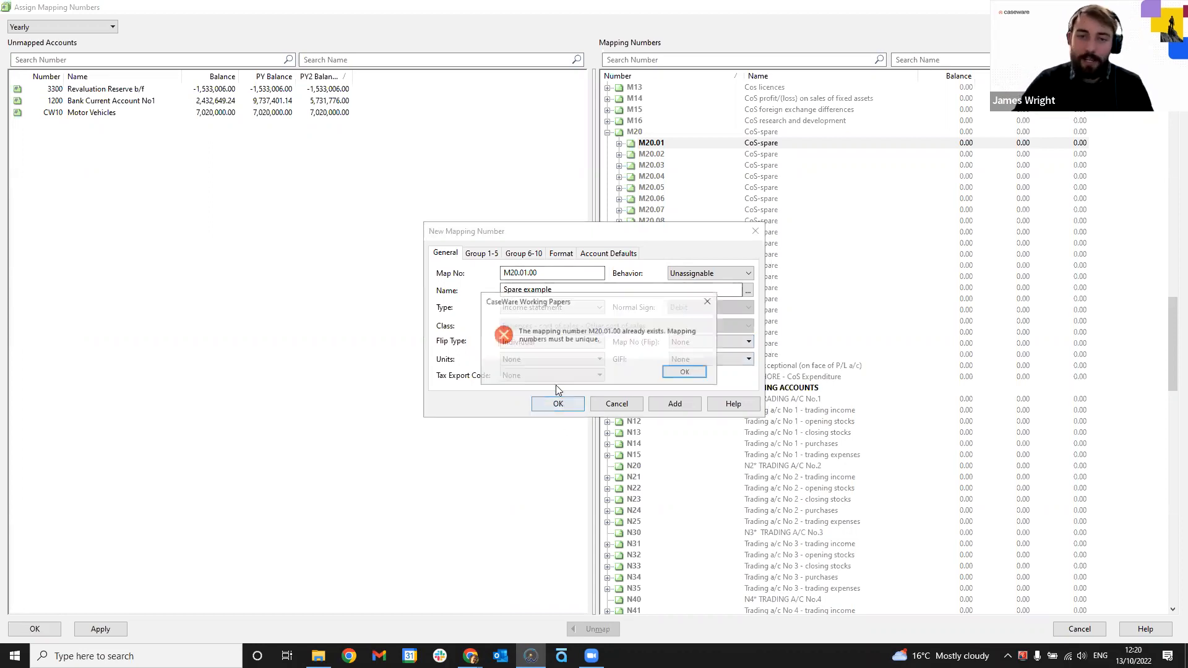
{"action": "left_click", "coordinate": [684, 372]}
- Change the new mapping number to M20.01.01 and create it
{"action": "left_click", "coordinate": [552, 272]}
{"action": "key", "text": "BackSpace"}
{"action": "type", "text": "1"}
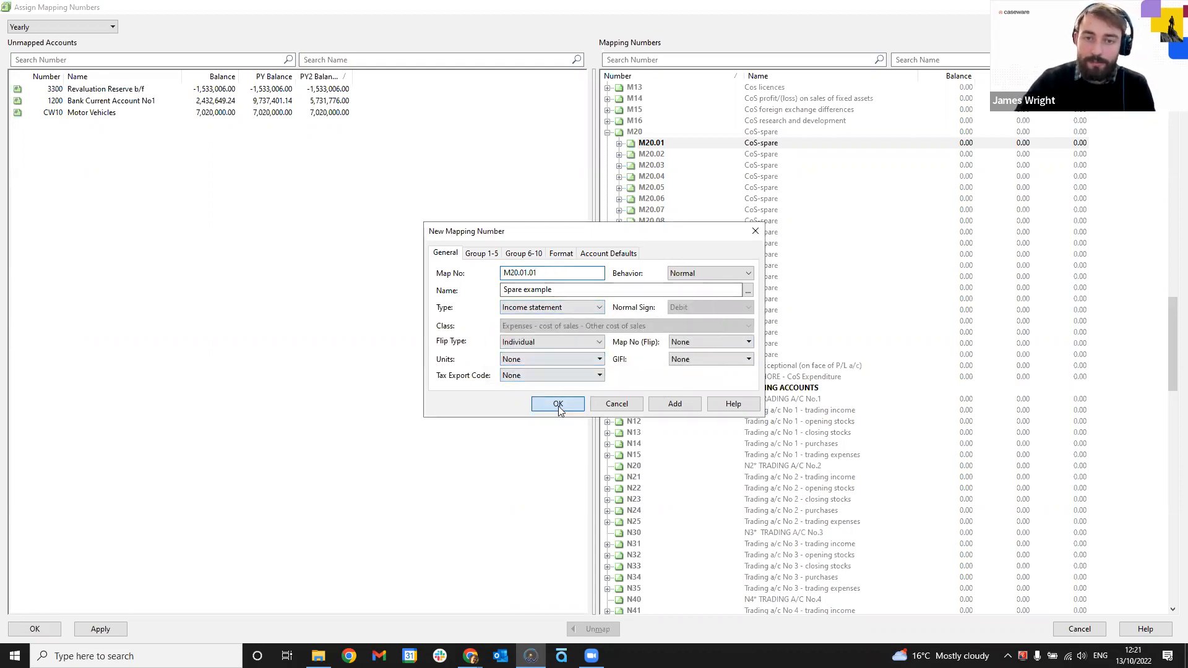
{"action": "left_click", "coordinate": [558, 403]}
- Expand M20.01 and check whether account 1200 Bank Current Account No1 can be mapped to M20.01.01 Spare example
{"action": "left_click", "coordinate": [705, 343]}
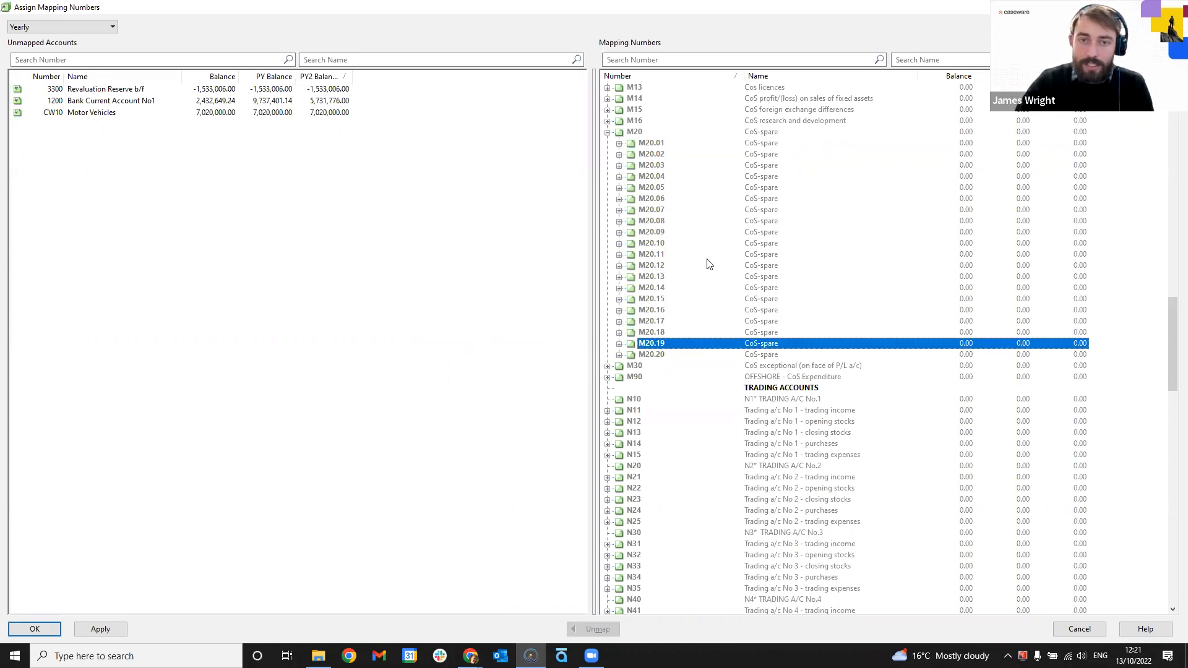
{"action": "left_click", "coordinate": [666, 146]}
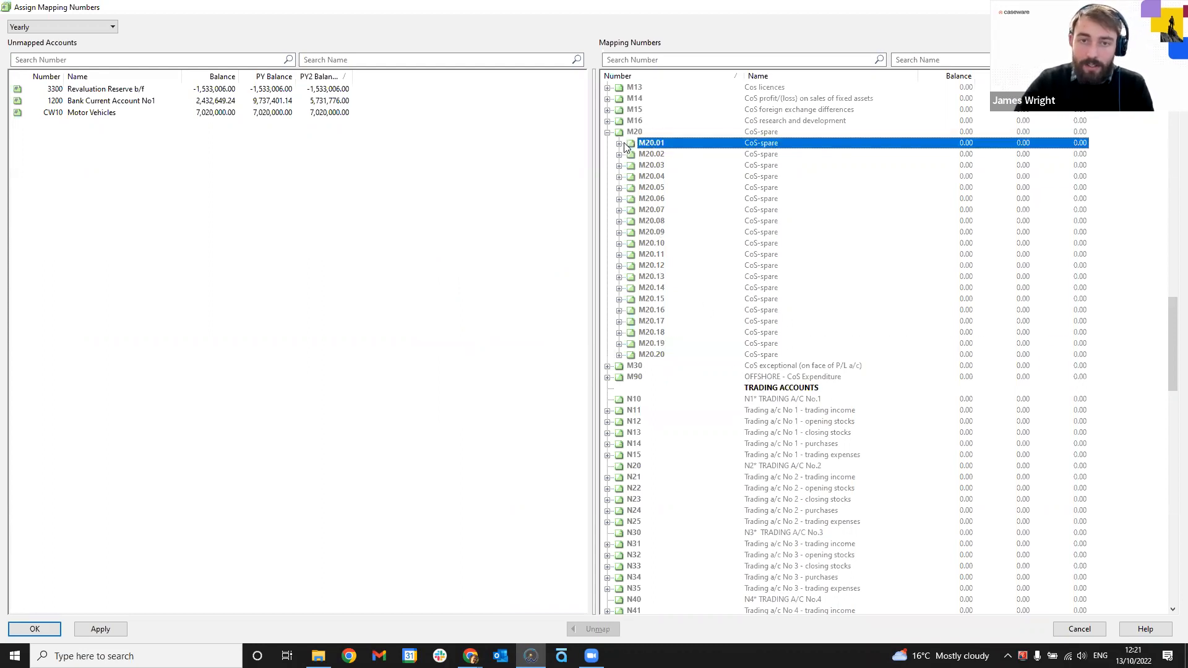
{"action": "left_click", "coordinate": [619, 143]}
{"action": "left_click", "coordinate": [689, 156]}
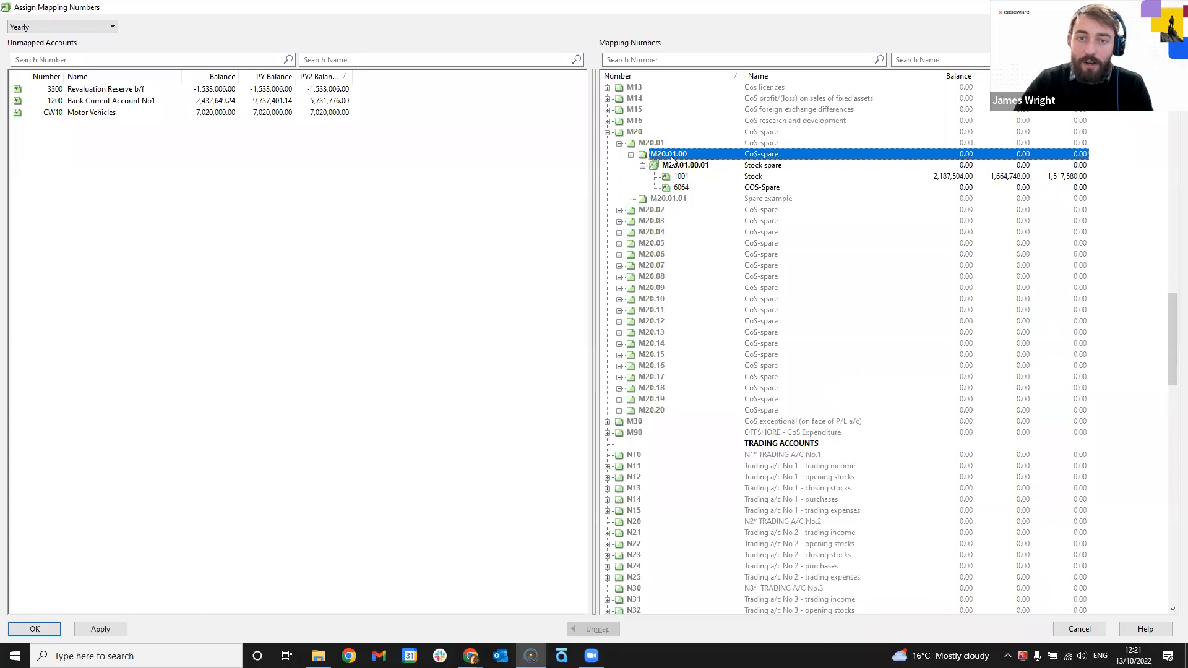
{"action": "left_click", "coordinate": [670, 201]}
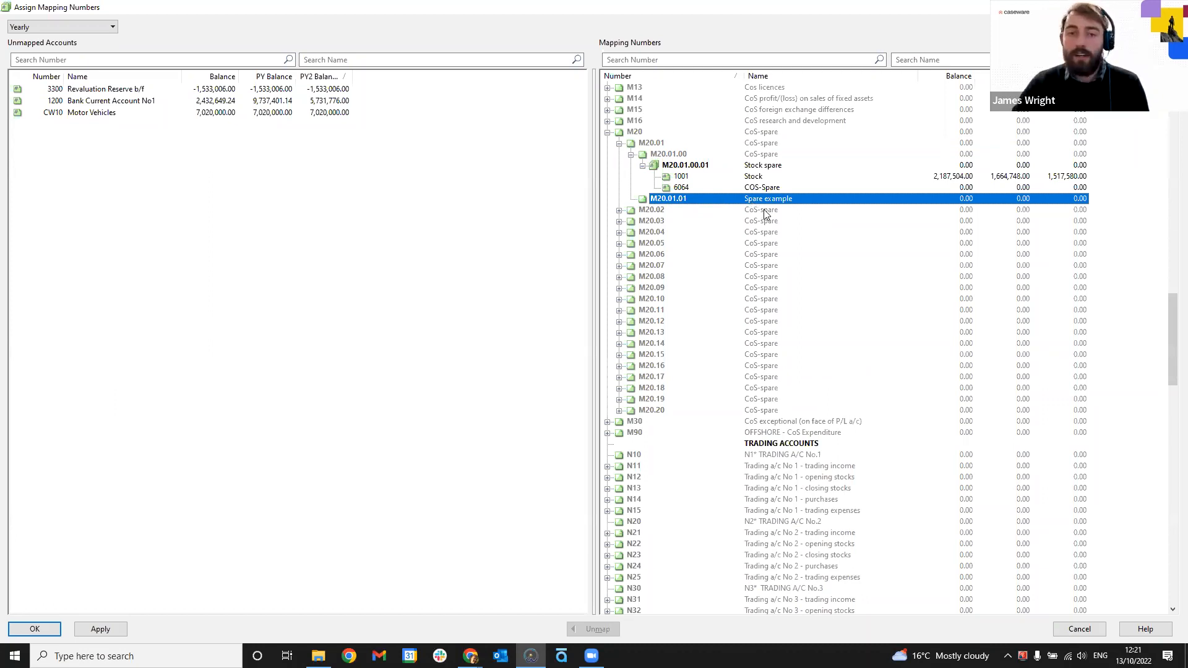
{"action": "left_click", "coordinate": [94, 103]}
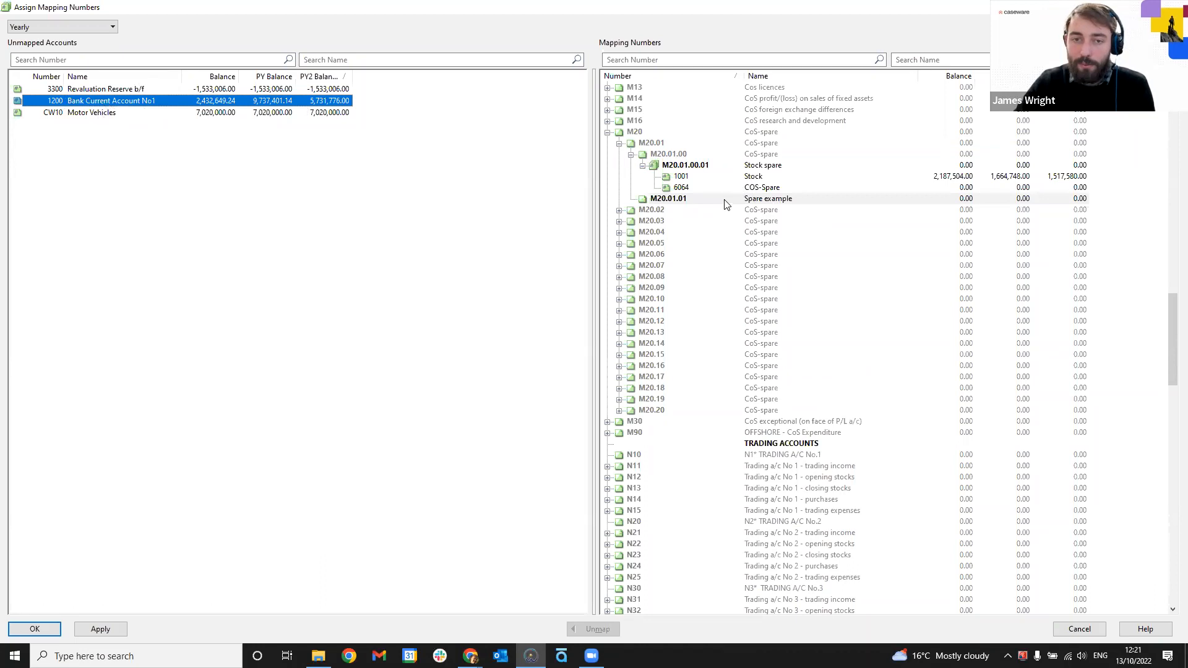
{"action": "left_click", "coordinate": [768, 199]}
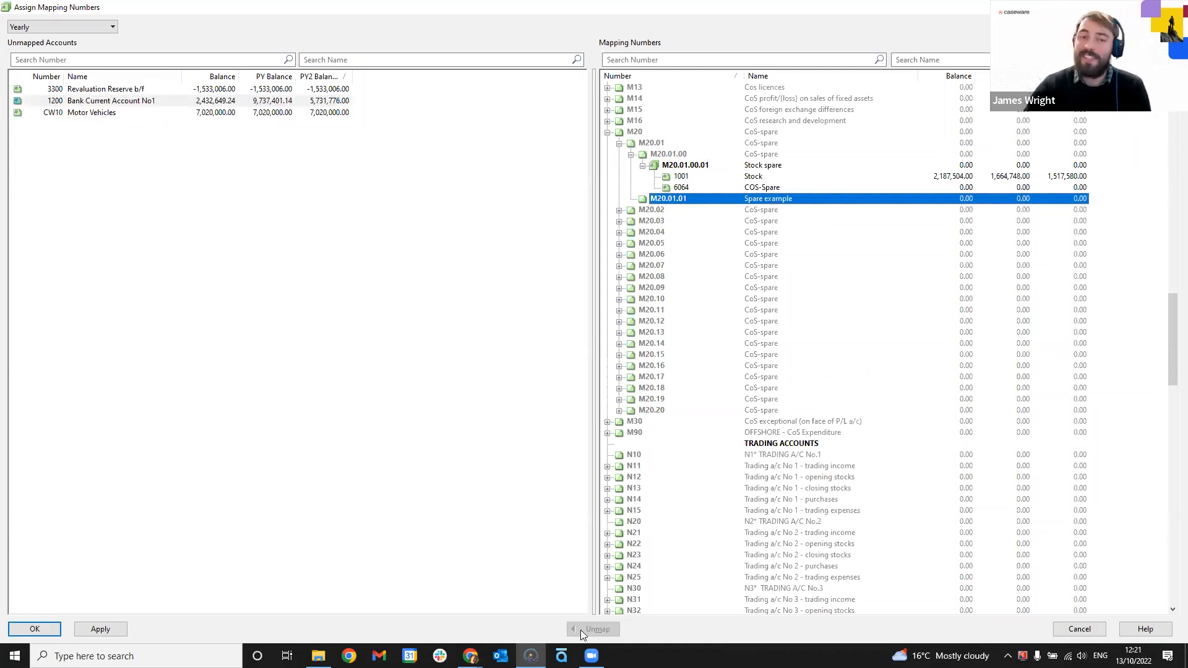
- Review the Behavior options in the properties of M20.01.01 Spare example and close them without changes
{"action": "right_click", "coordinate": [709, 201]}
{"action": "left_click", "coordinate": [753, 207]}
{"action": "left_click", "coordinate": [705, 274]}
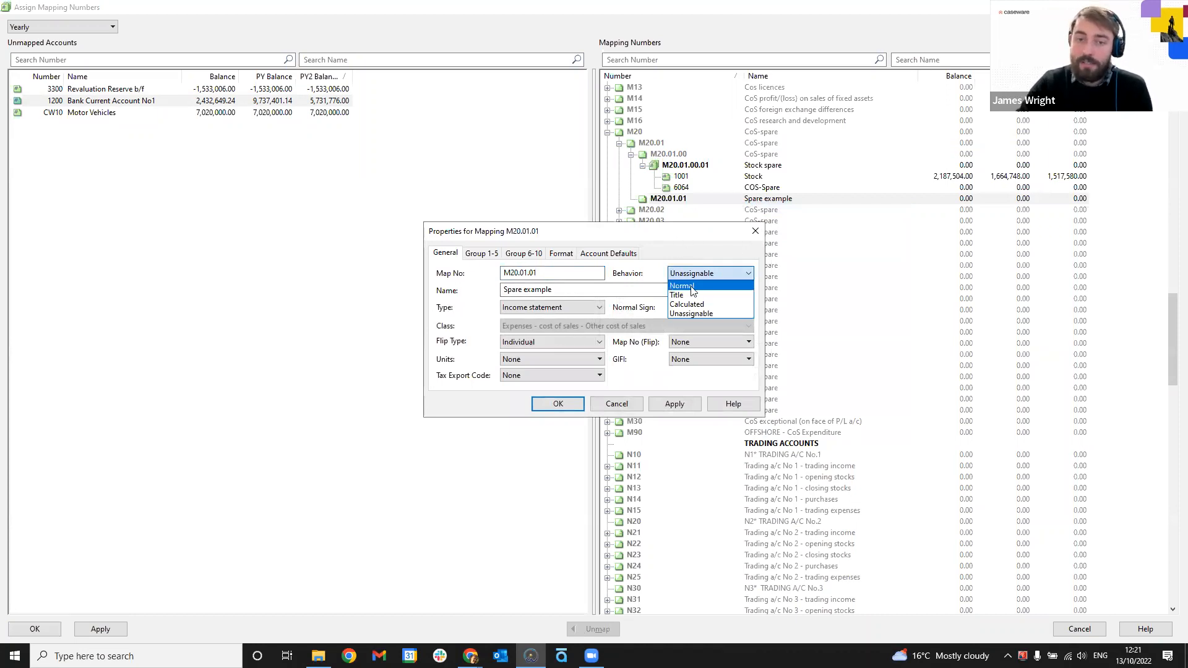
{"action": "left_click", "coordinate": [732, 240]}
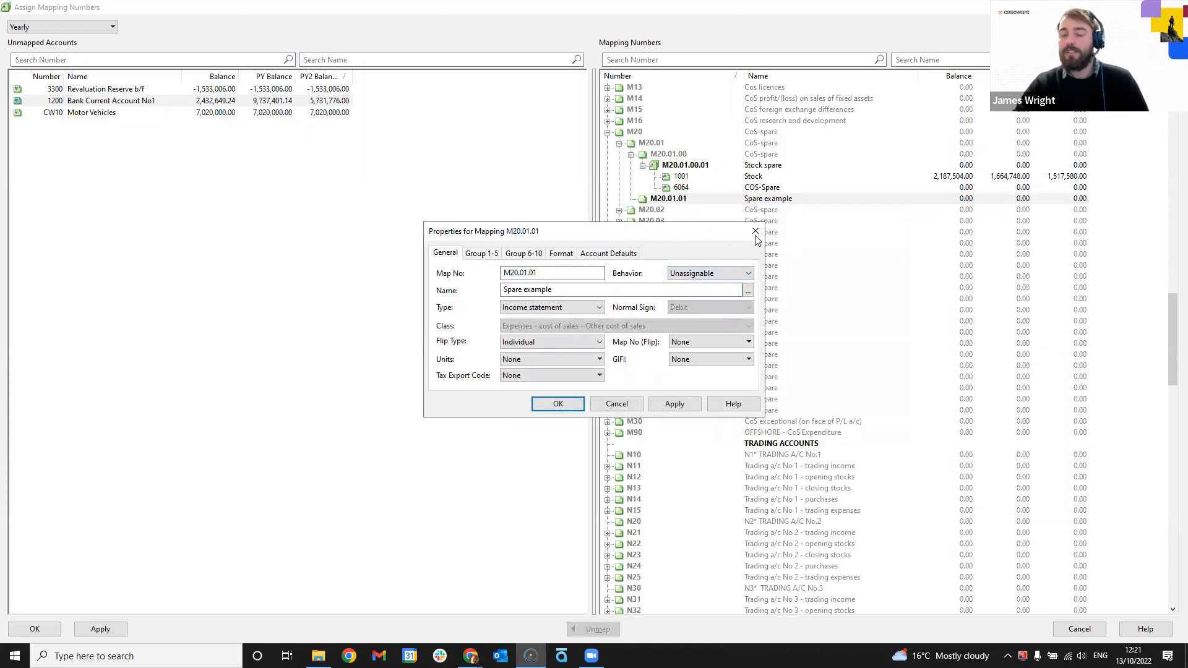
{"action": "left_click", "coordinate": [756, 235]}
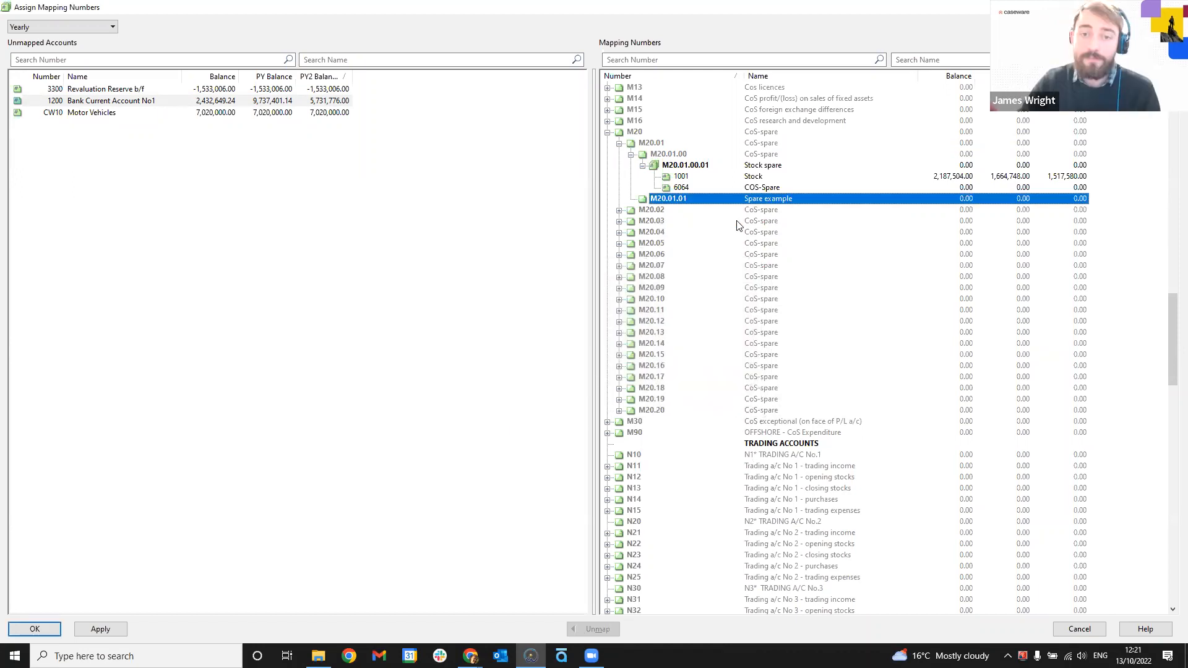
- Start a new mapping number under M20.01.01 Spare example and set its number to M20.01.01.01
{"action": "right_click", "coordinate": [679, 203]}
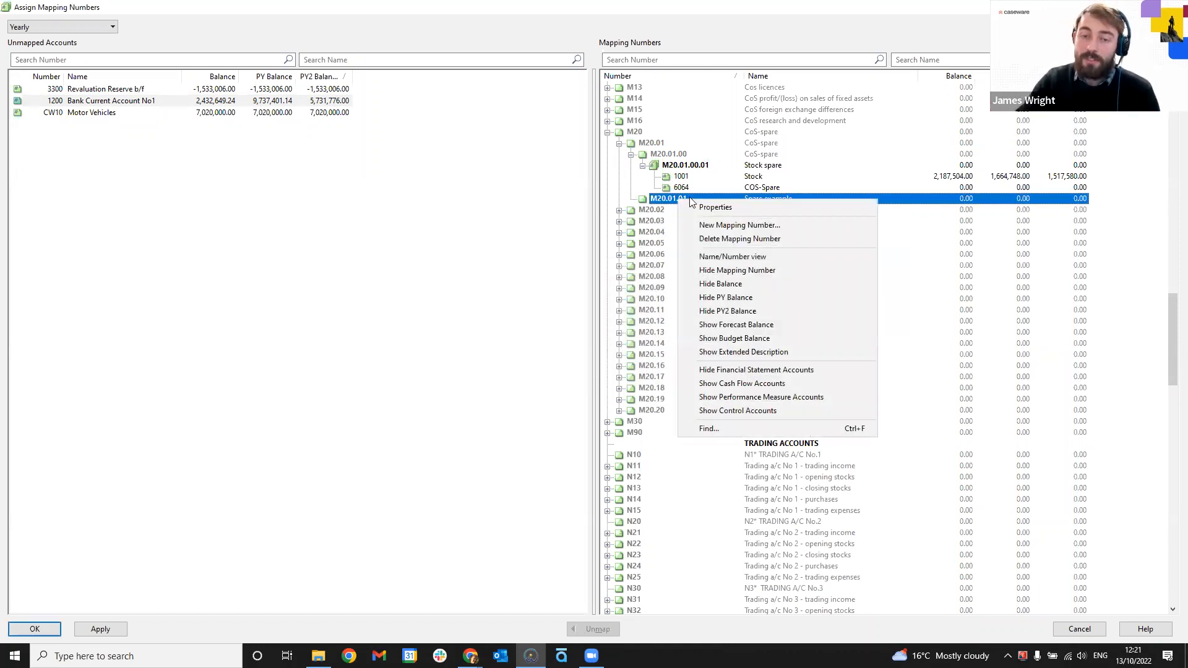
{"action": "left_click", "coordinate": [728, 225]}
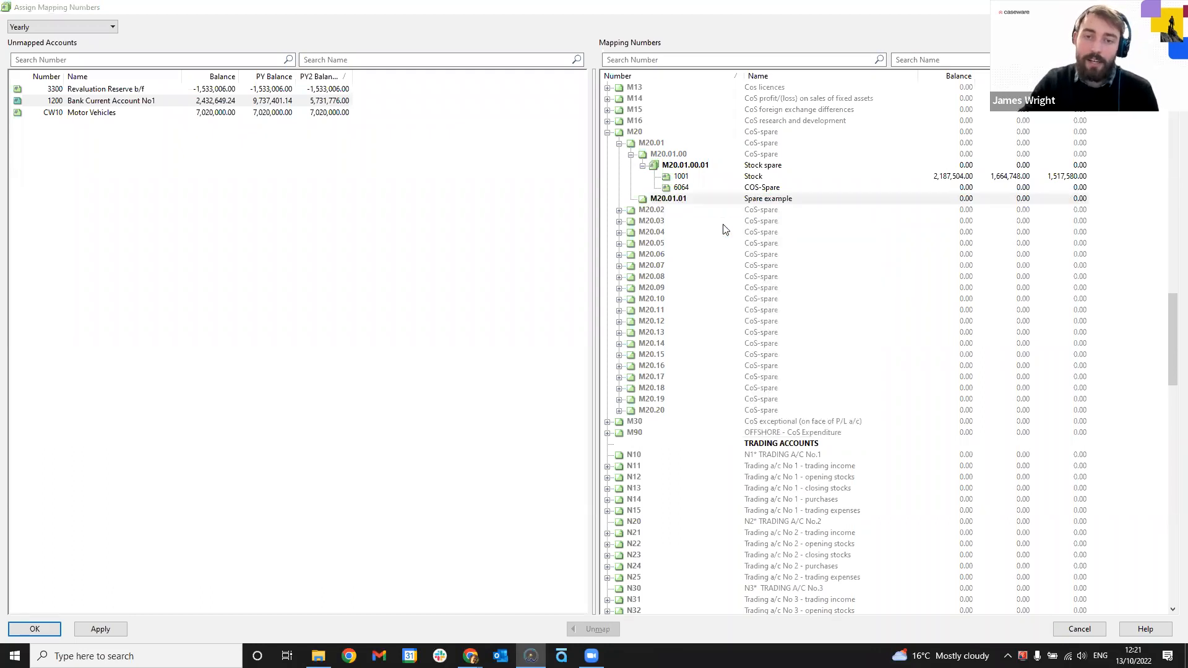
{"action": "left_click", "coordinate": [539, 275]}
{"action": "left_click_drag", "start_coordinate": [552, 276], "coordinate": [526, 275]}
{"action": "left_click", "coordinate": [553, 276]}
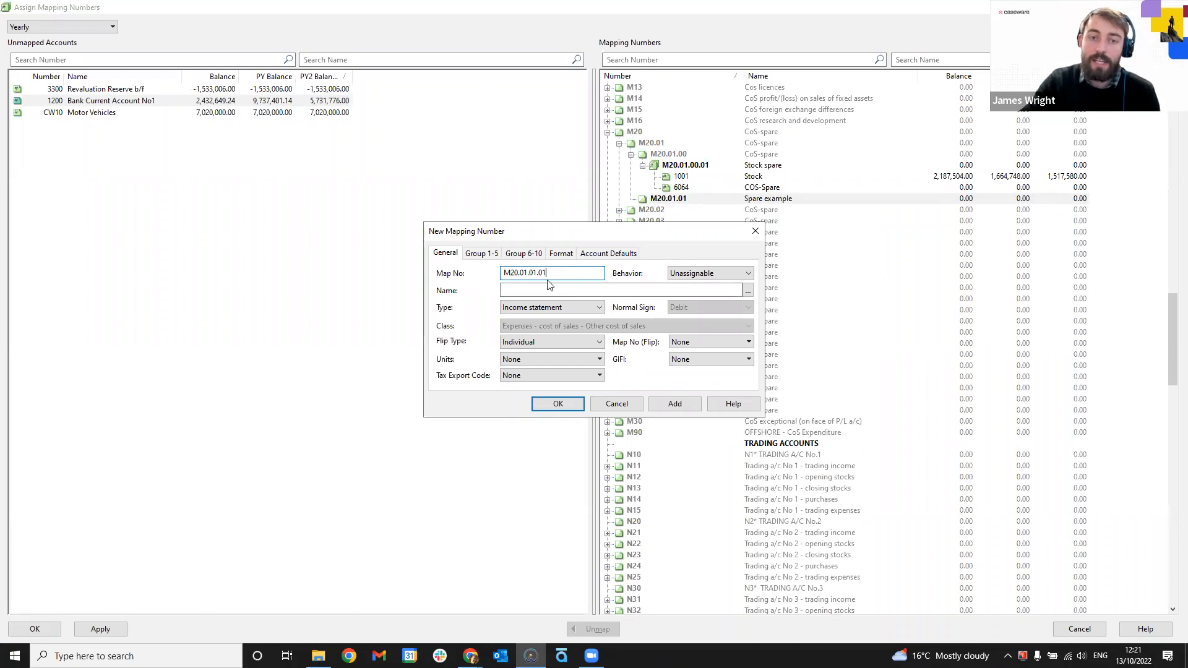
- Name the new mapping number Spare example - b/fwd
{"action": "left_click", "coordinate": [599, 295]}
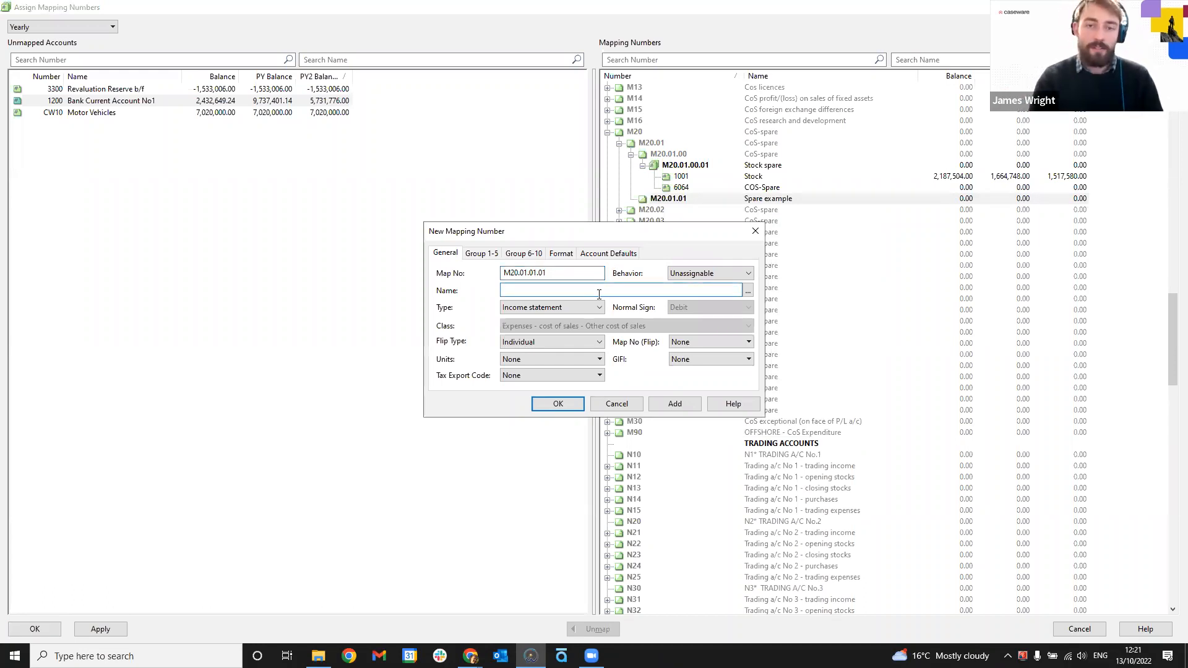
{"action": "type", "text": "Spare examle"}
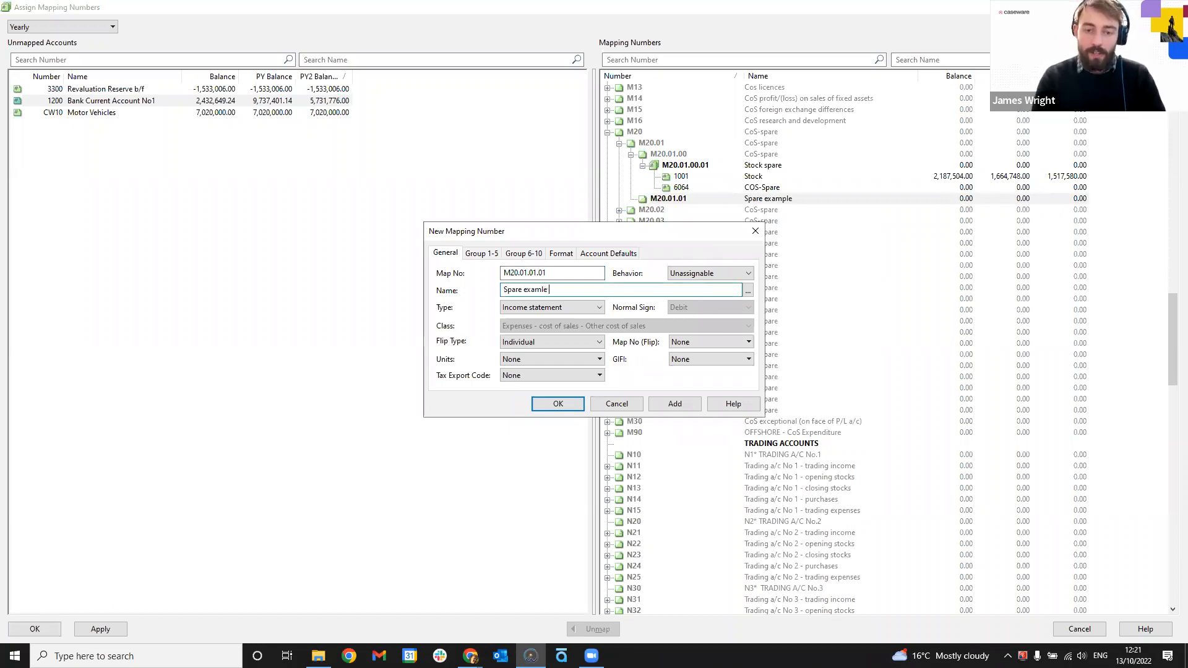
{"action": "key", "text": "BackSpace"}
{"action": "key", "text": "BackSpace"}
{"action": "type", "text": "pl"}
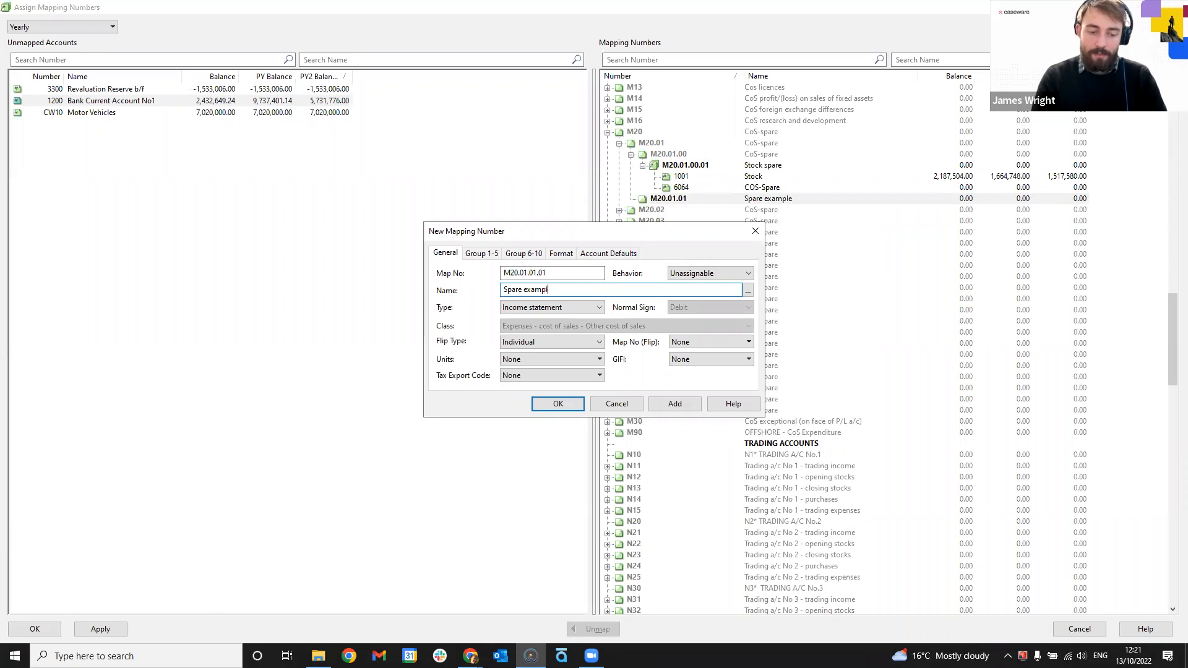
{"action": "type", "text": "e - b/fe"}
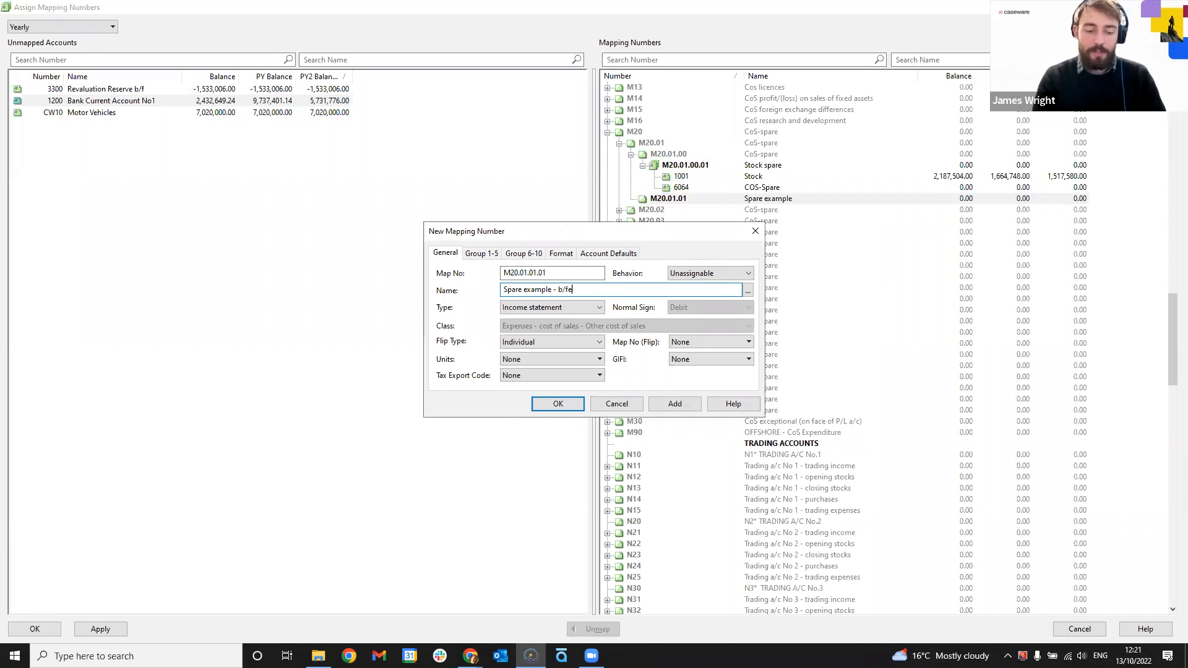
{"action": "type", "text": "d"}
{"action": "key", "text": "BackSpace"}
{"action": "key", "text": "BackSpace"}
{"action": "type", "text": "wd"}
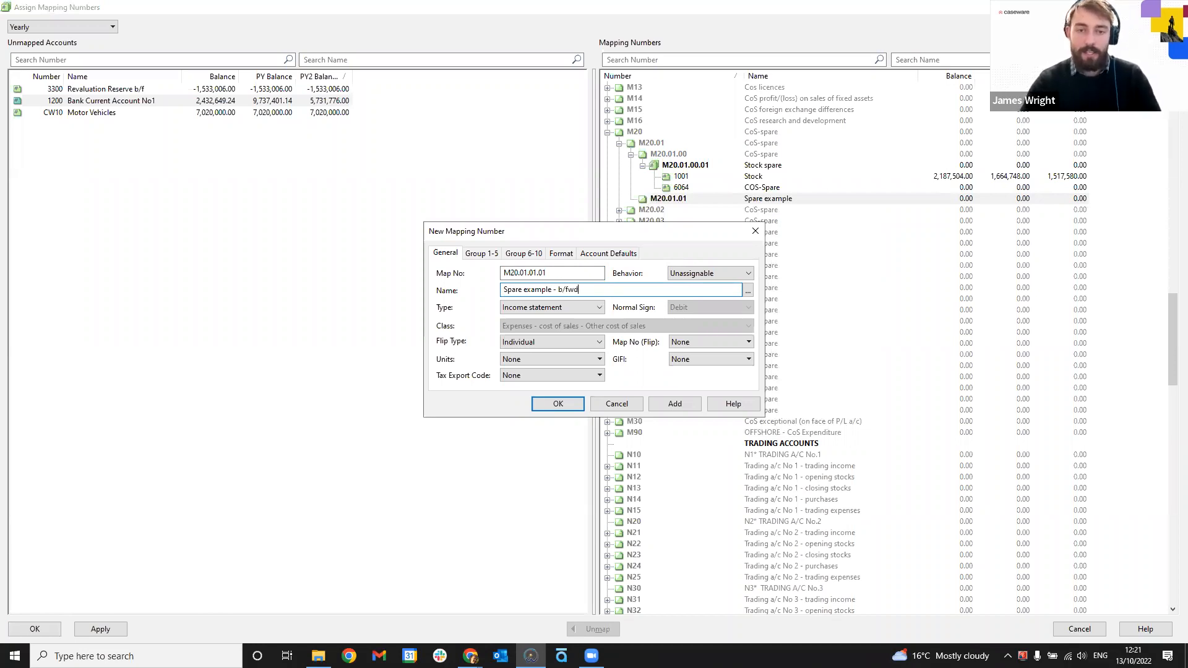
- Set the new mapping number's behavior to Normal, create it, and select it under M20.01.01
{"action": "left_click", "coordinate": [713, 276]}
{"action": "left_click", "coordinate": [693, 284]}
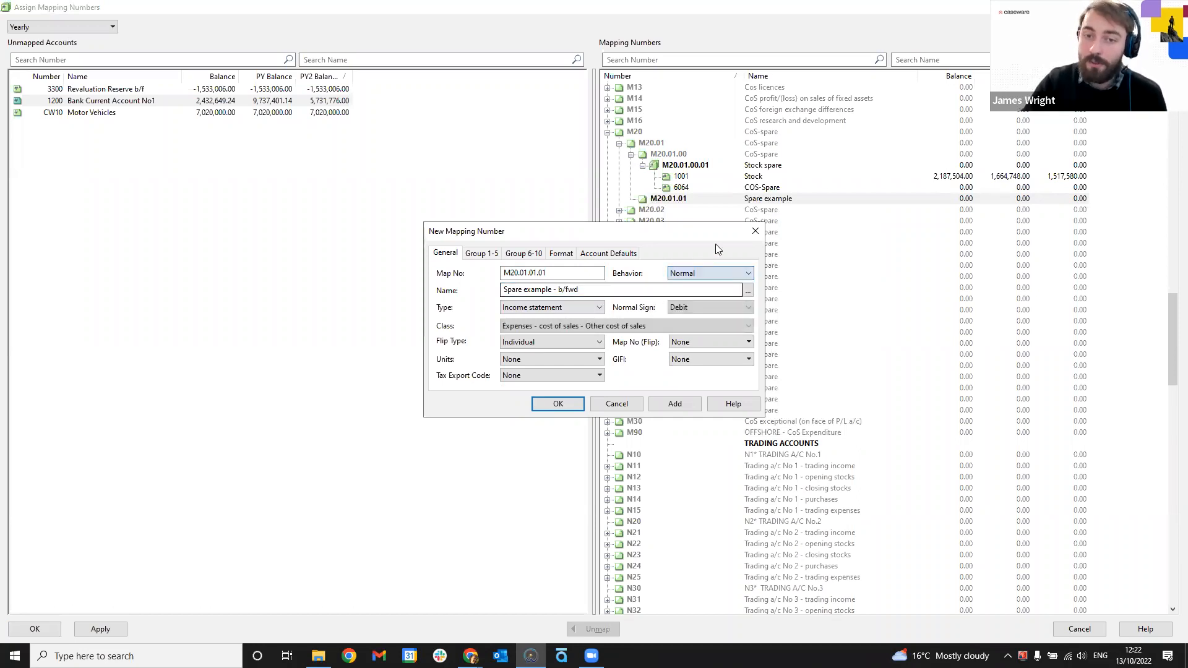
{"action": "left_click", "coordinate": [557, 403]}
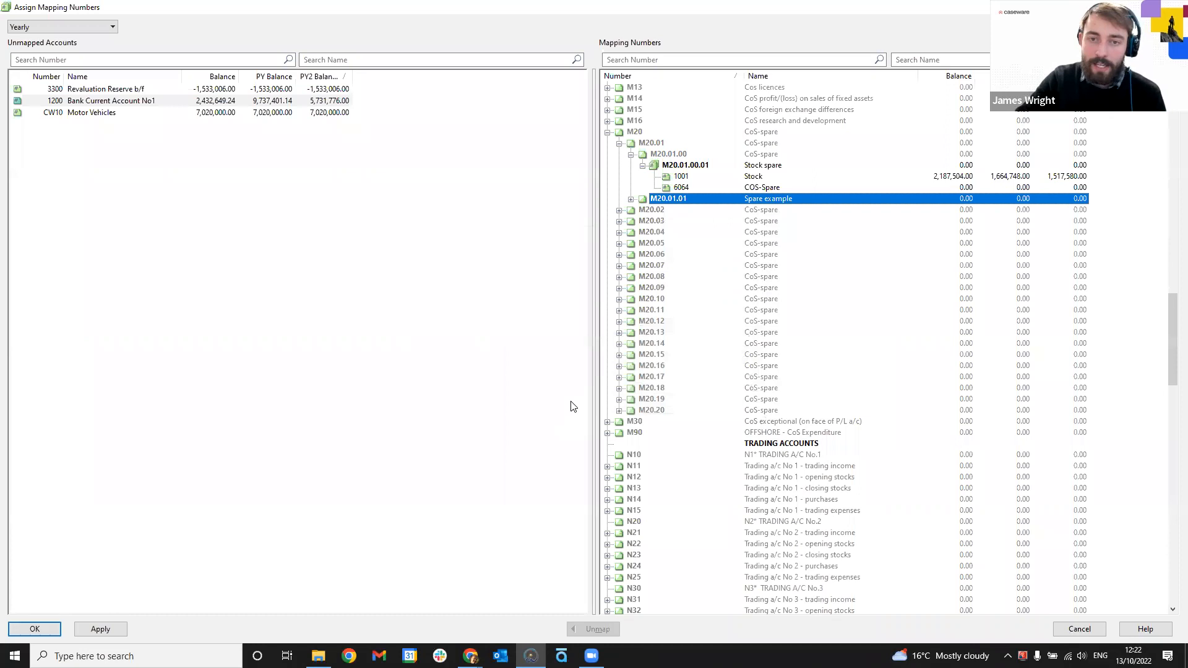
{"action": "left_click", "coordinate": [630, 200]}
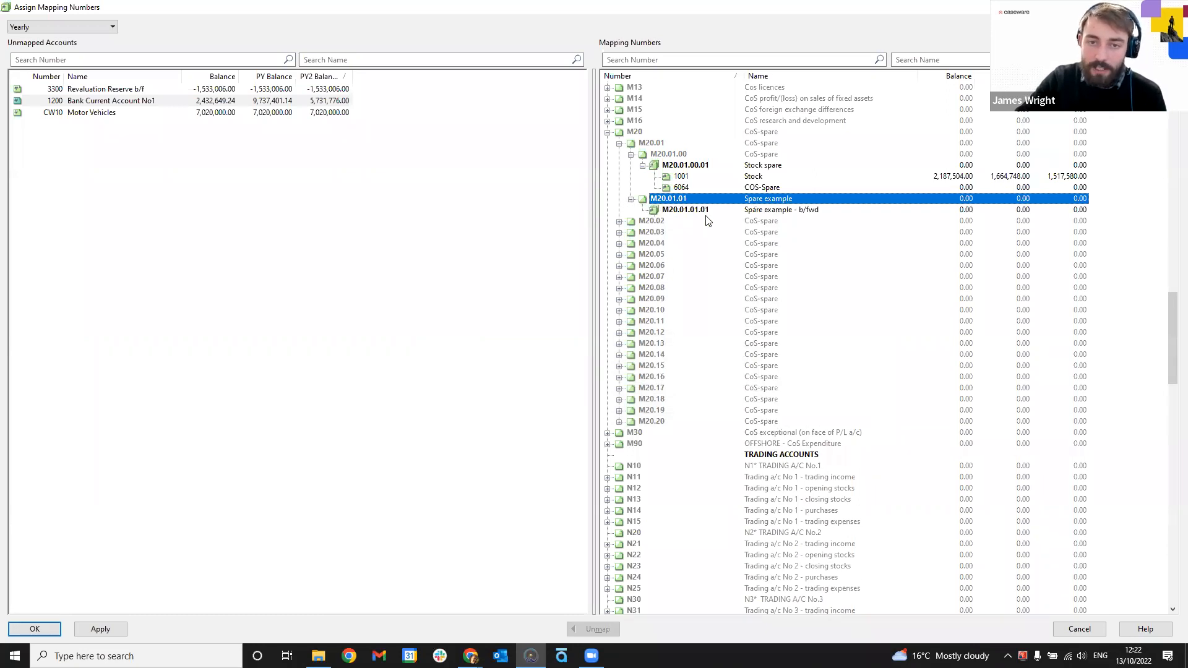
{"action": "left_click", "coordinate": [725, 210]}
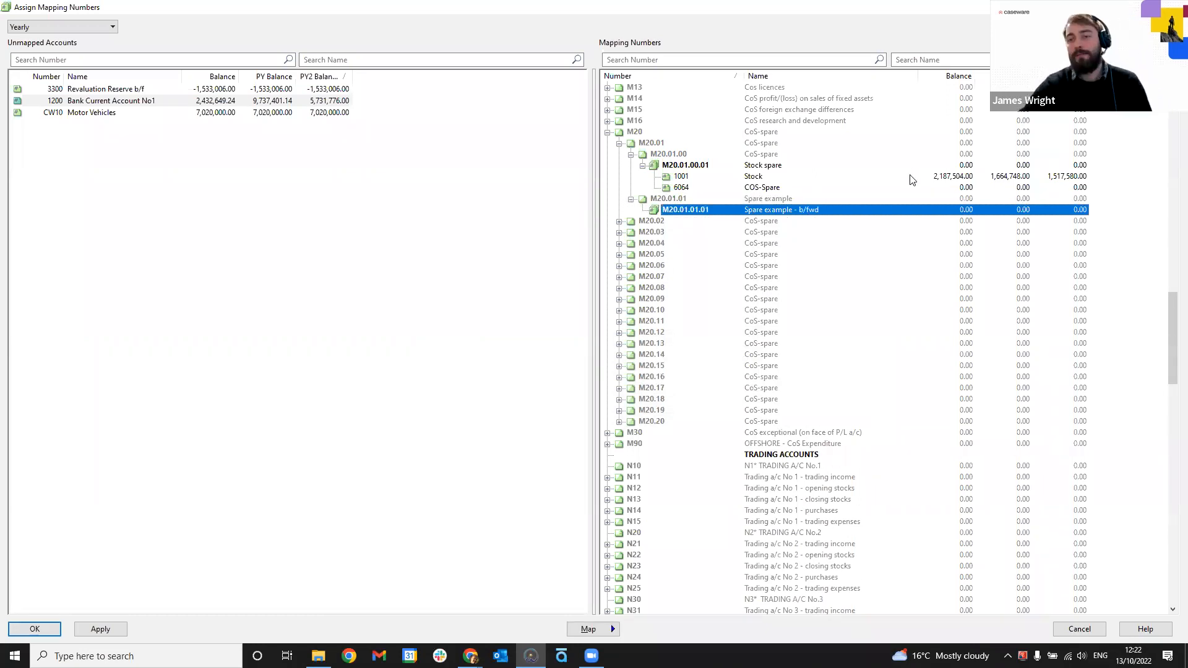
- Move account 1001 Stock from M20.01.00.01 to M20.01.01.01 Spare example - b/fwd and apply the change
{"action": "left_click", "coordinate": [791, 187]}
{"action": "left_click_drag", "start_coordinate": [789, 181], "coordinate": [747, 214]}
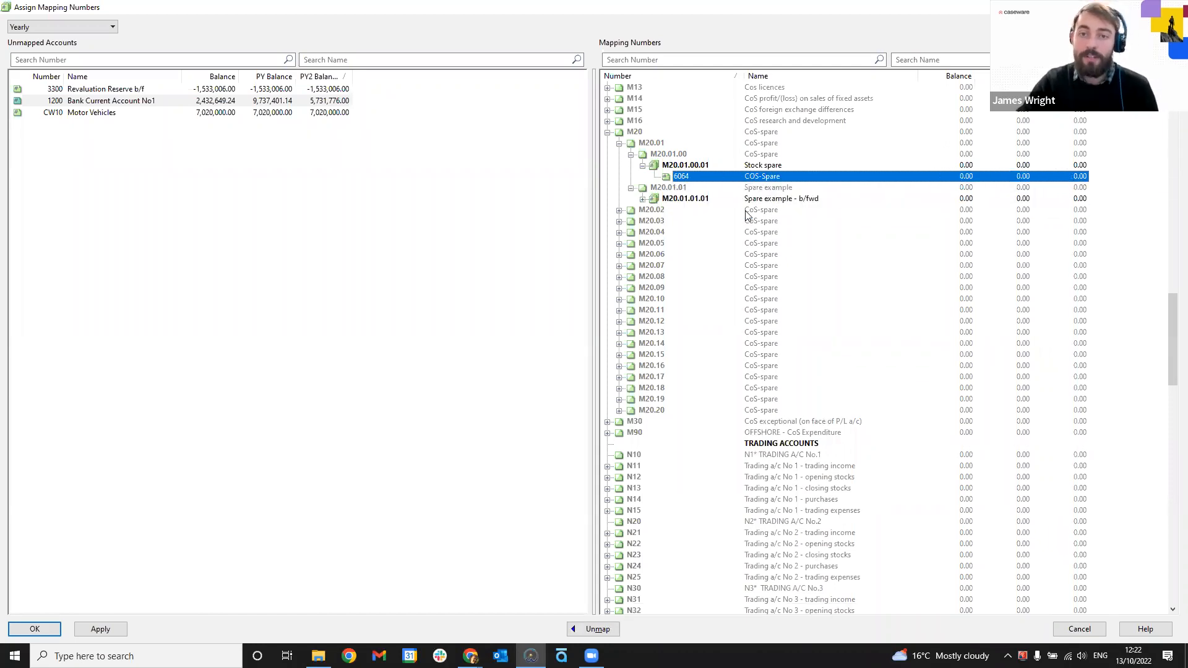
{"action": "left_click", "coordinate": [681, 187]}
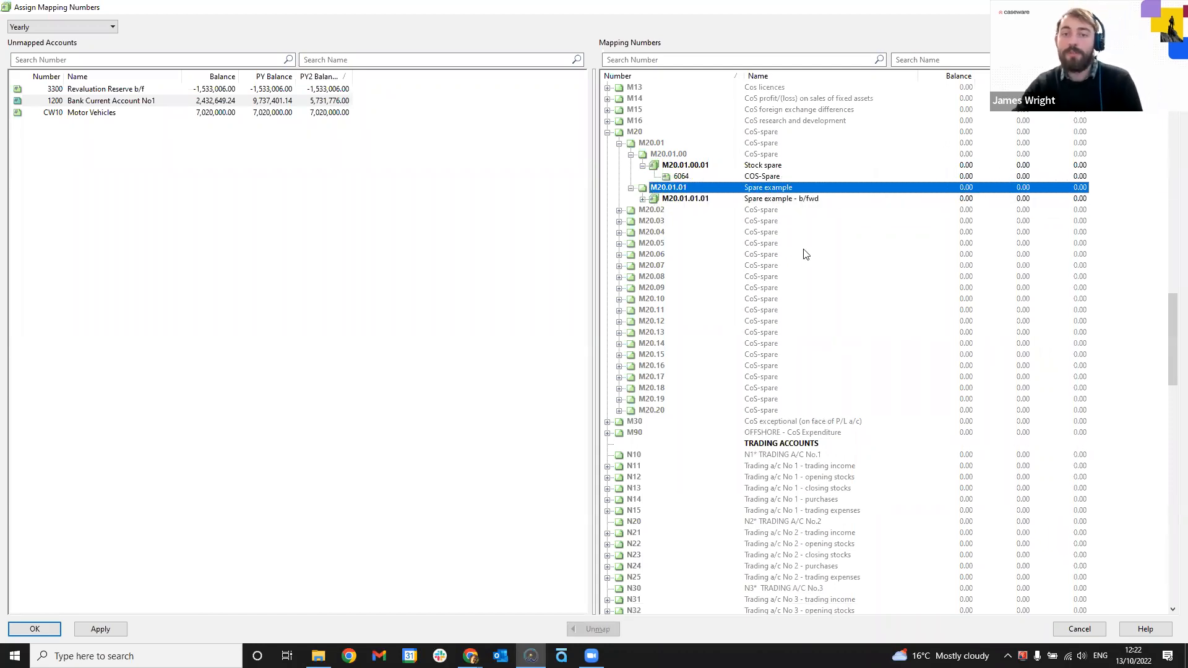
{"action": "left_click", "coordinate": [97, 625]}
{"action": "left_click", "coordinate": [603, 372]}
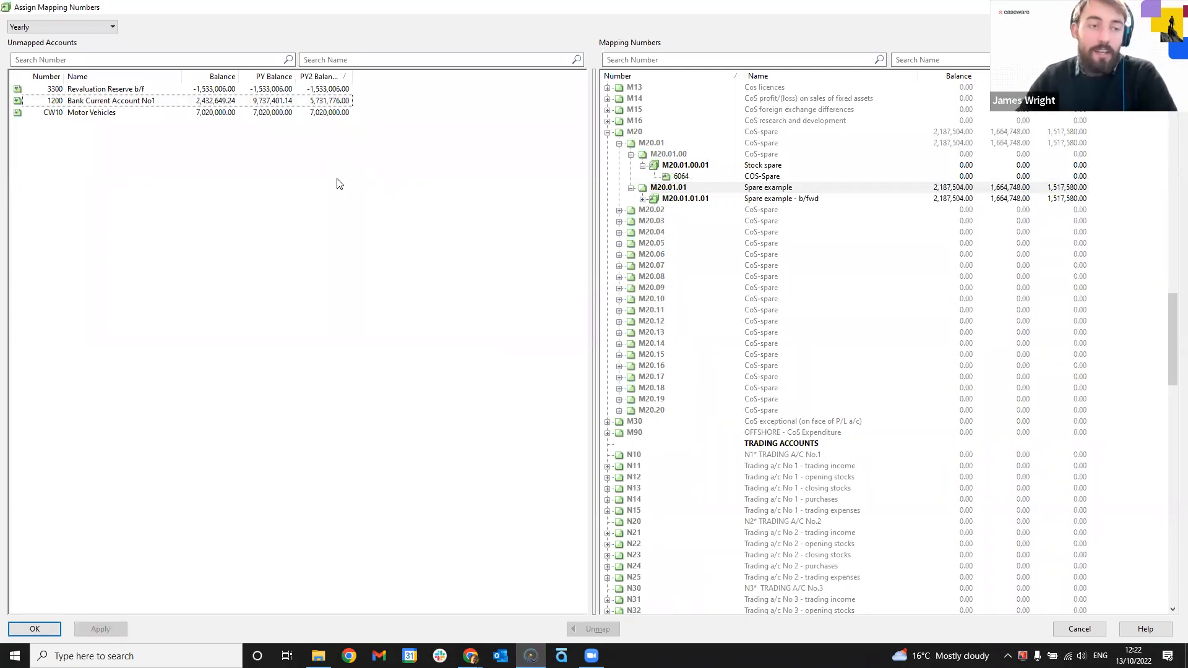
- Look for a mapping number for account 1200 Bank Current Account No1 by expanding C04 down to C04.01.00 Bank current accounts
{"action": "left_click", "coordinate": [93, 101]}
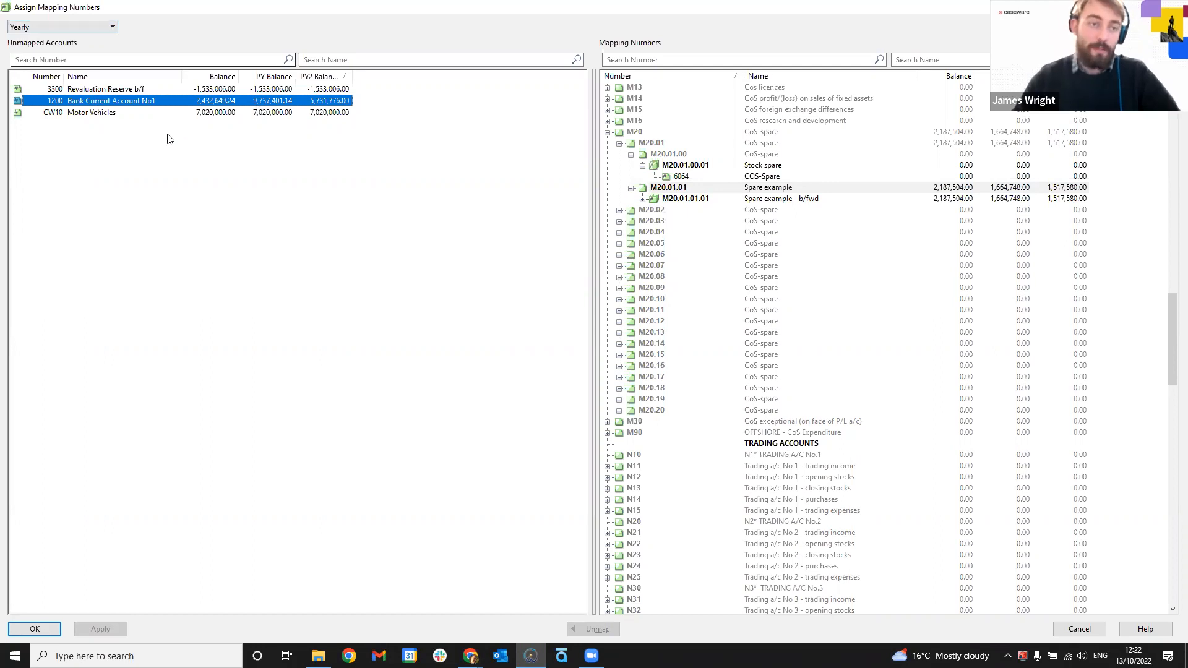
{"action": "scroll", "coordinate": [728, 302], "scroll_direction": "up", "scroll_amount": 20}
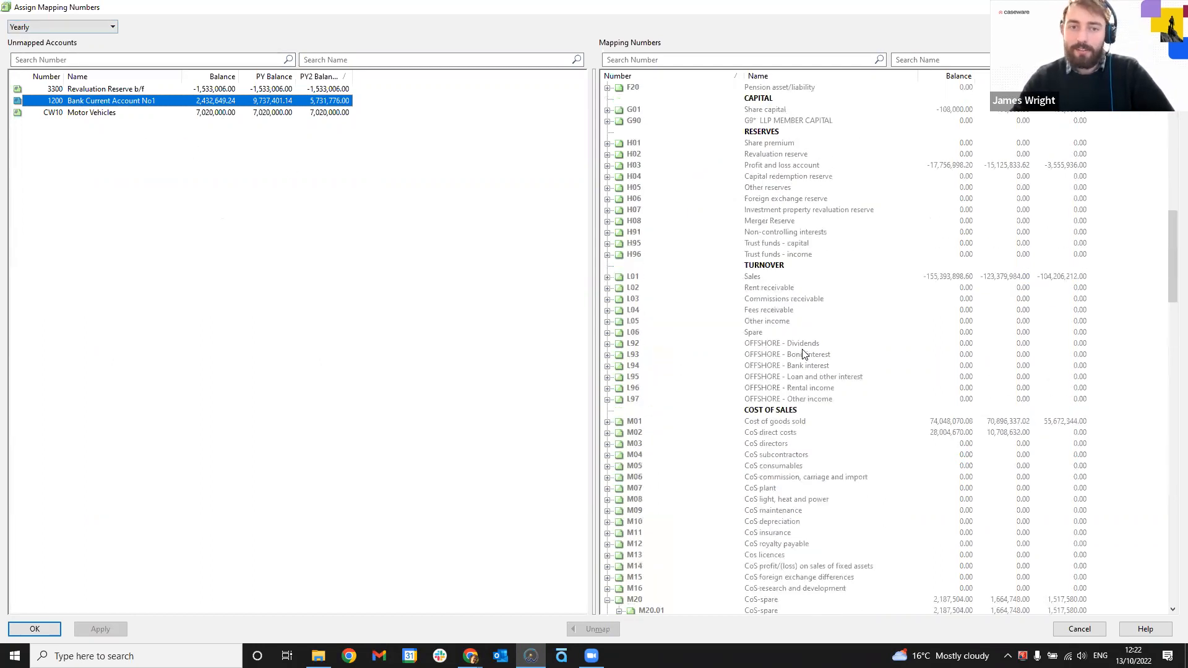
{"action": "scroll", "coordinate": [691, 316], "scroll_direction": "up", "scroll_amount": 6}
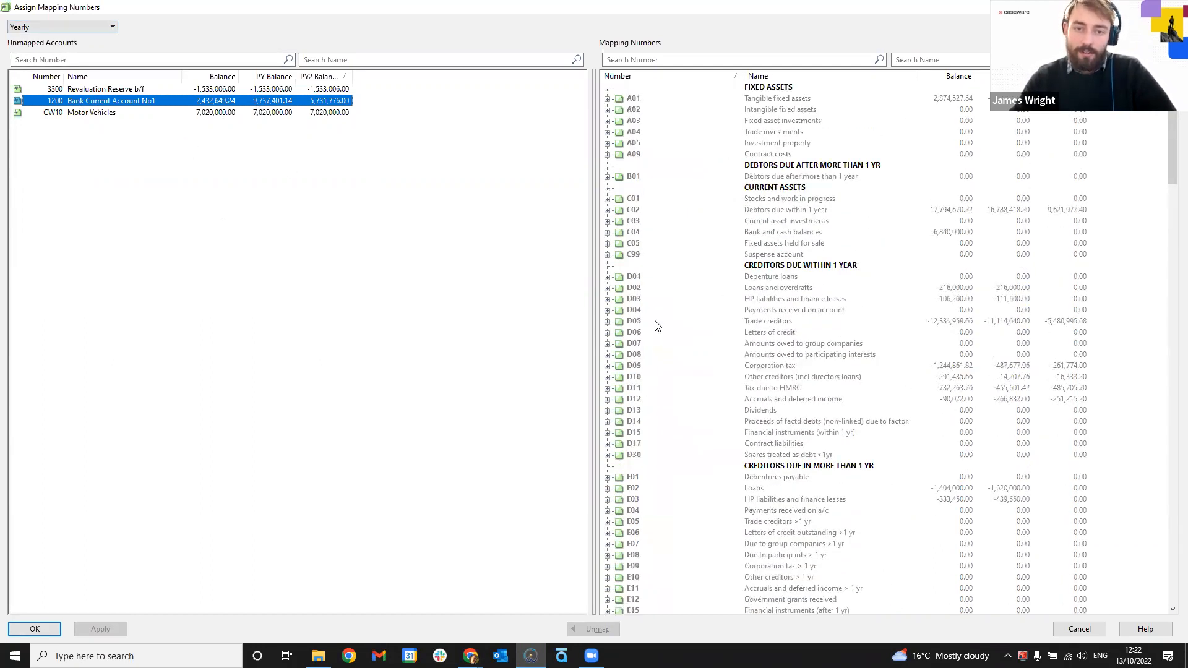
{"action": "left_click", "coordinate": [648, 234]}
{"action": "left_click", "coordinate": [608, 233]}
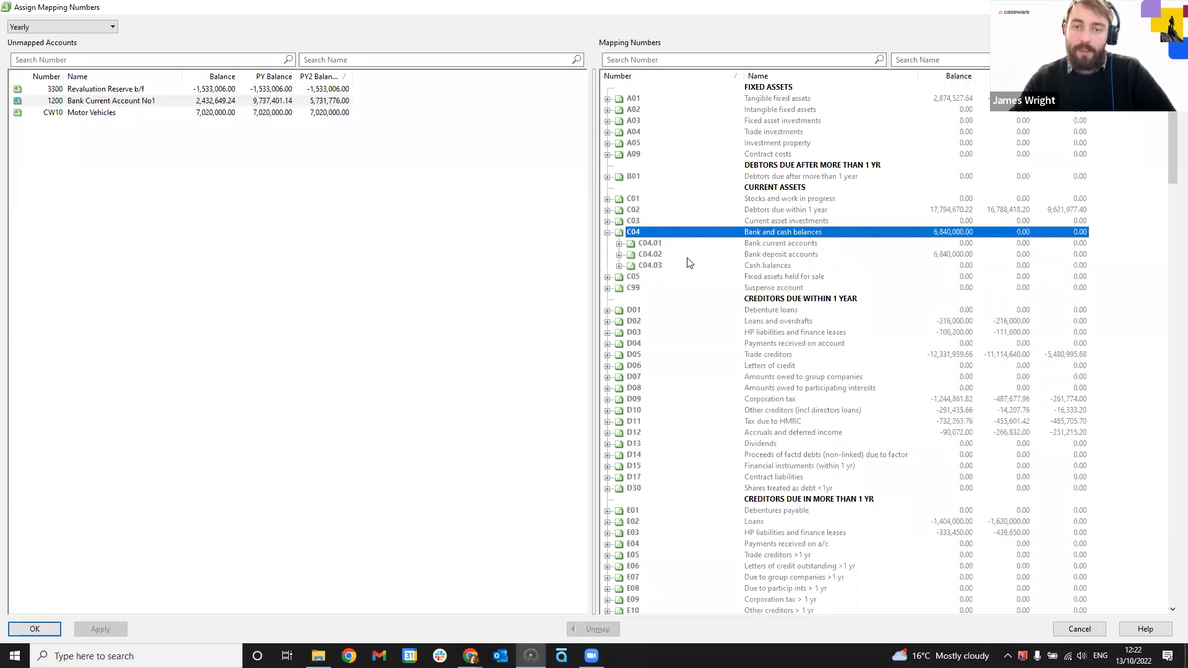
{"action": "left_click", "coordinate": [630, 246]}
{"action": "left_click", "coordinate": [619, 244]}
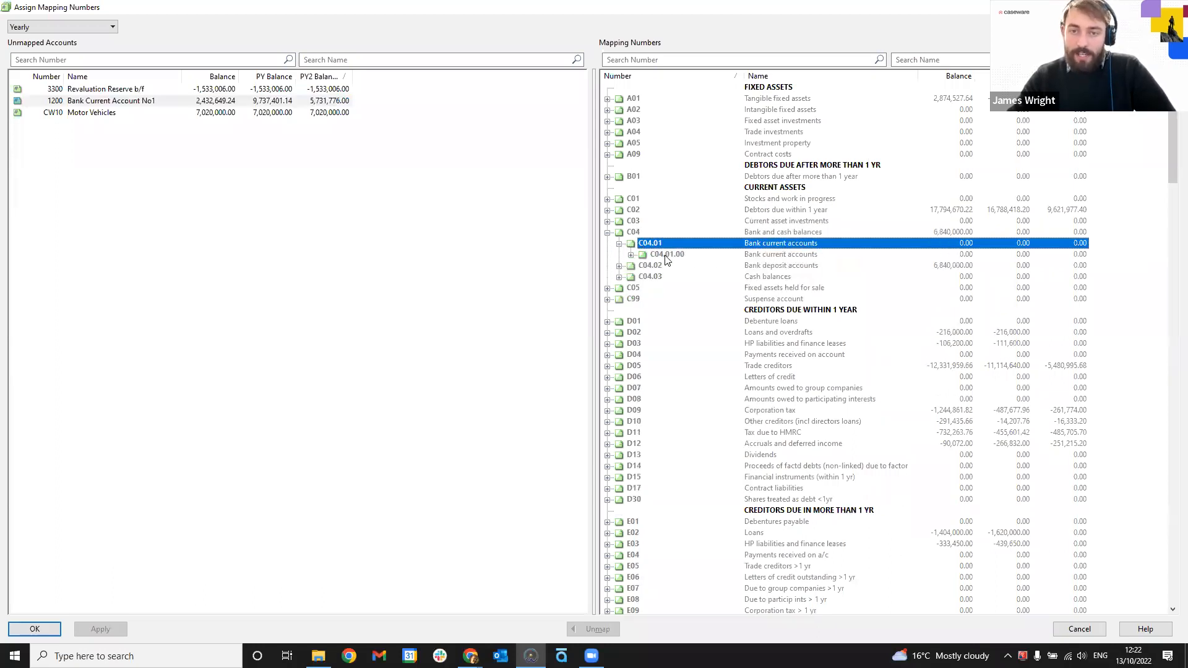
{"action": "left_click", "coordinate": [666, 255]}
{"action": "left_click", "coordinate": [632, 254]}
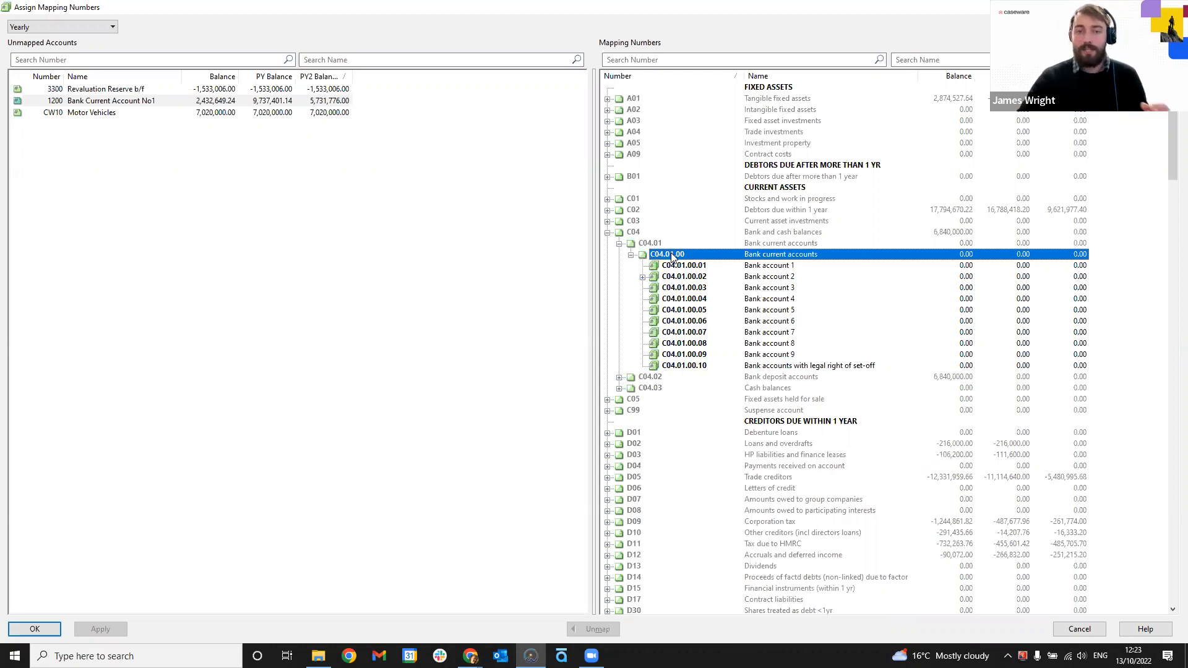
- Review the flip type and flip mapping number in the properties of C04.01.00.02 Bank account 2 and close them without changes
{"action": "right_click", "coordinate": [672, 254]}
{"action": "left_click", "coordinate": [652, 282]}
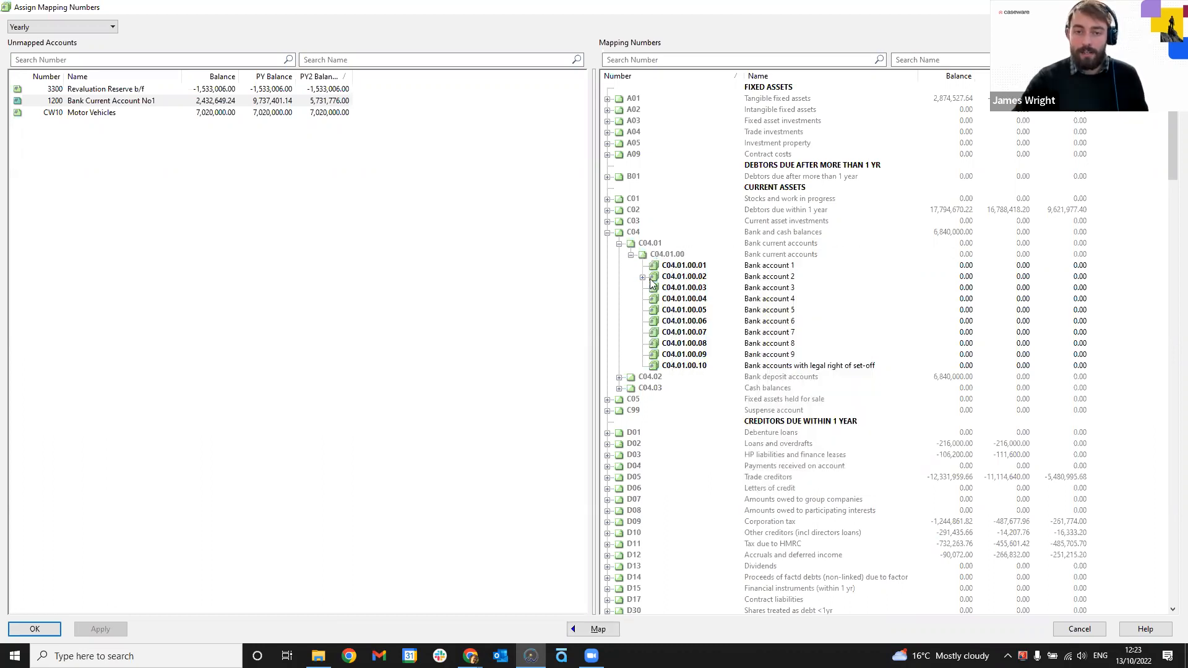
{"action": "double_click", "coordinate": [651, 280]}
{"action": "left_click", "coordinate": [661, 267]}
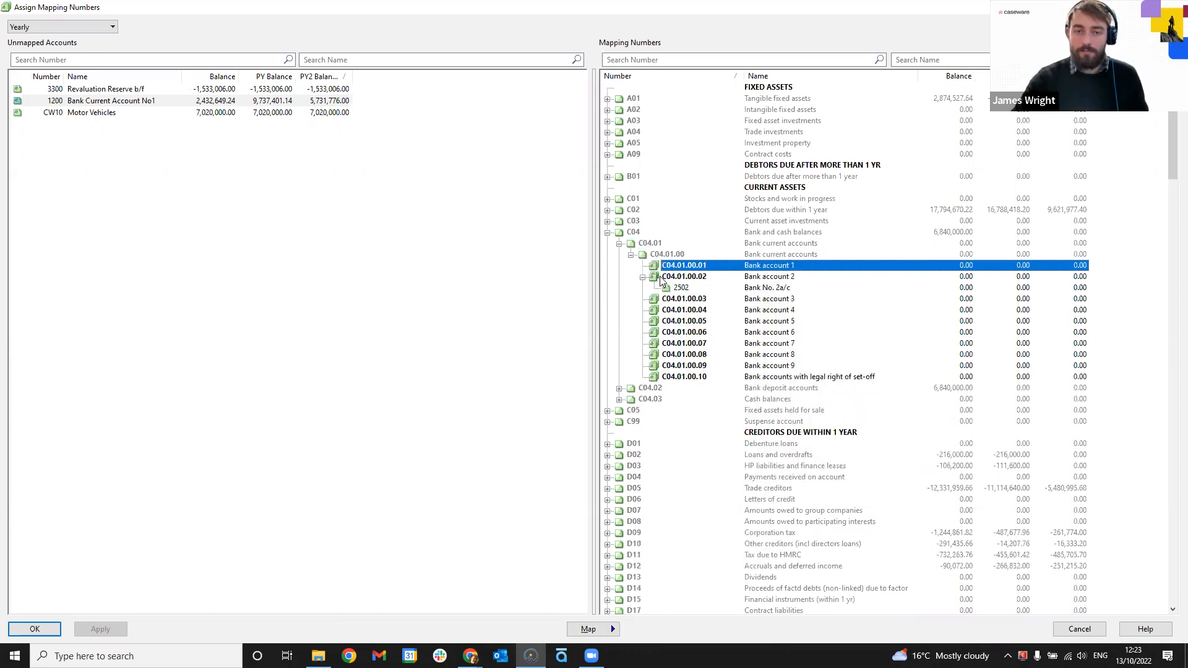
{"action": "left_click", "coordinate": [661, 278]}
{"action": "right_click", "coordinate": [664, 278]}
{"action": "left_click", "coordinate": [736, 286]}
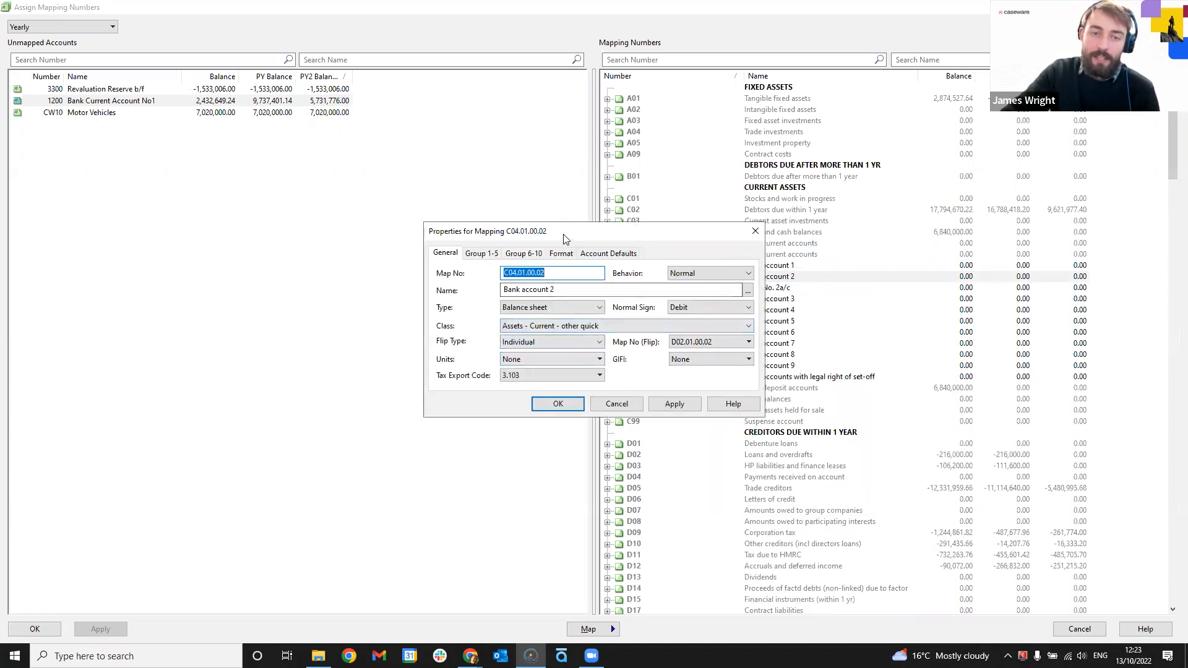
{"action": "left_click_drag", "start_coordinate": [565, 239], "coordinate": [578, 255]}
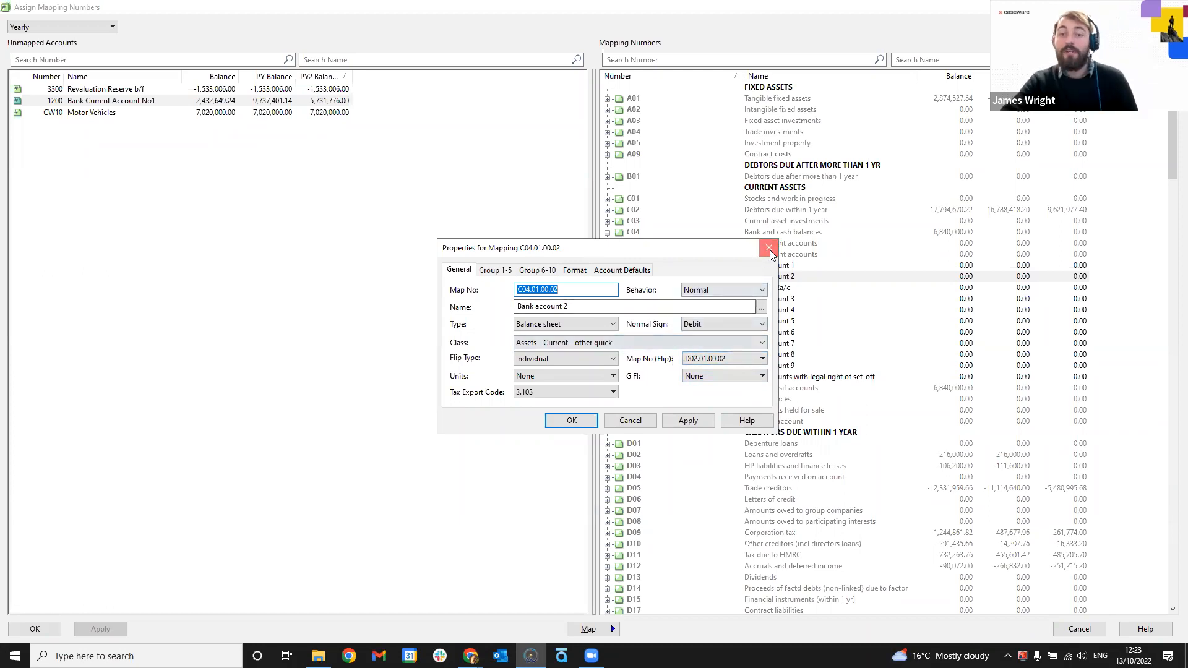
{"action": "left_click", "coordinate": [770, 248]}
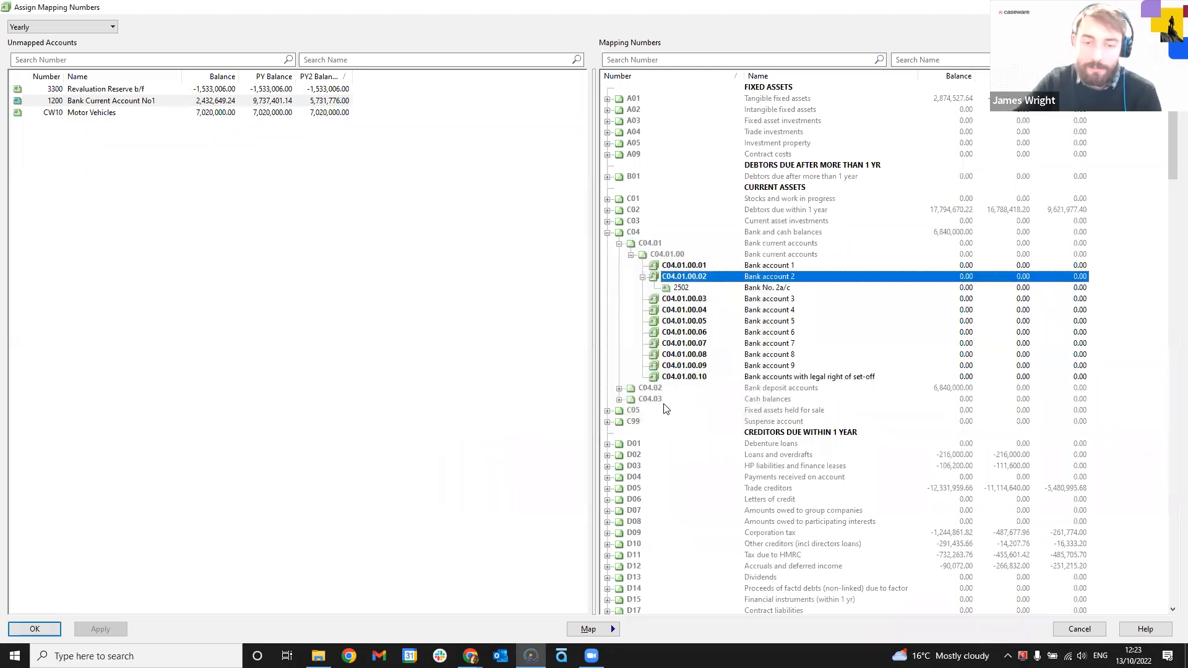
- Expand D02 Loans and overdrafts down to D02.02.00 and examine the Bank loans < 1 yr mapping number
{"action": "scroll", "coordinate": [662, 405], "scroll_direction": "down", "scroll_amount": 2}
{"action": "left_click", "coordinate": [607, 389]}
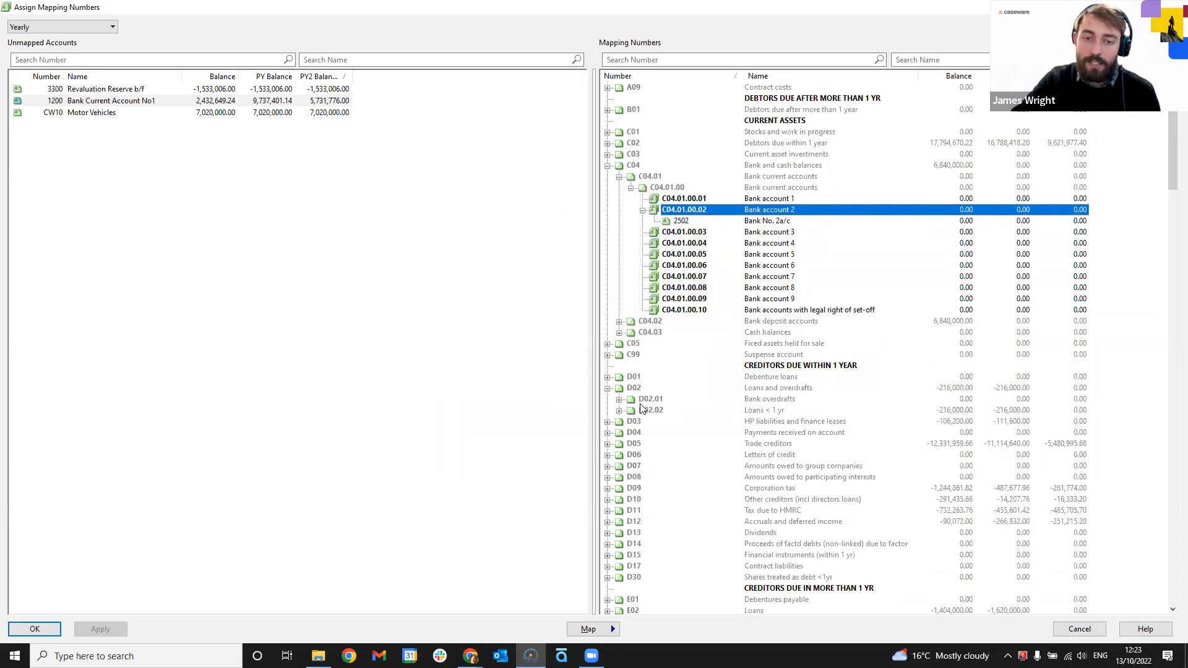
{"action": "left_click", "coordinate": [619, 410]}
{"action": "left_click", "coordinate": [630, 422]}
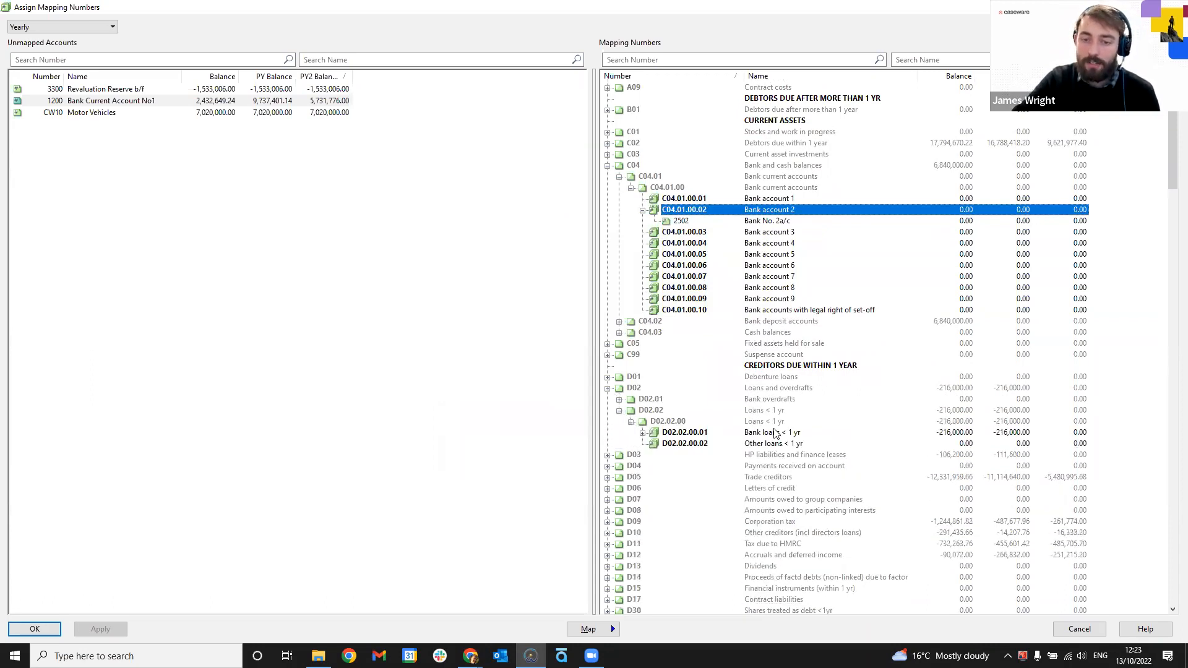
{"action": "left_click", "coordinate": [805, 433]}
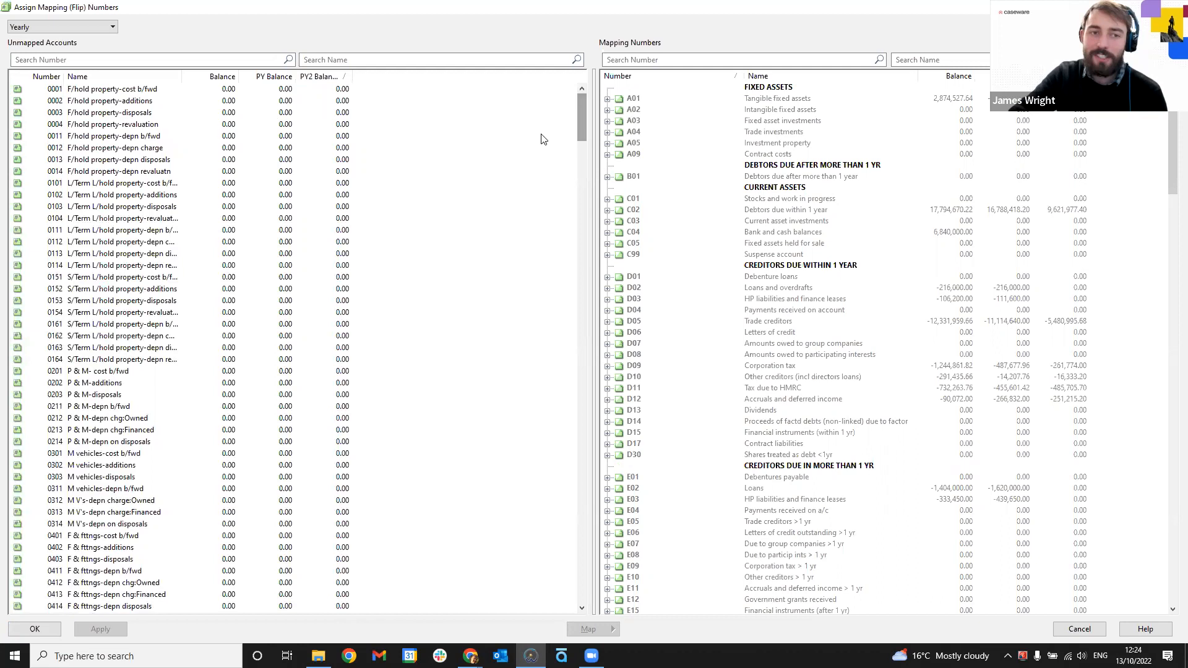
- Examine flip mapping for account 1001 Stock against C02.01.00.01 Sales ledger control account - non-factored, and return to the working trial balance
{"action": "scroll", "coordinate": [342, 297], "scroll_direction": "down", "scroll_amount": 11}
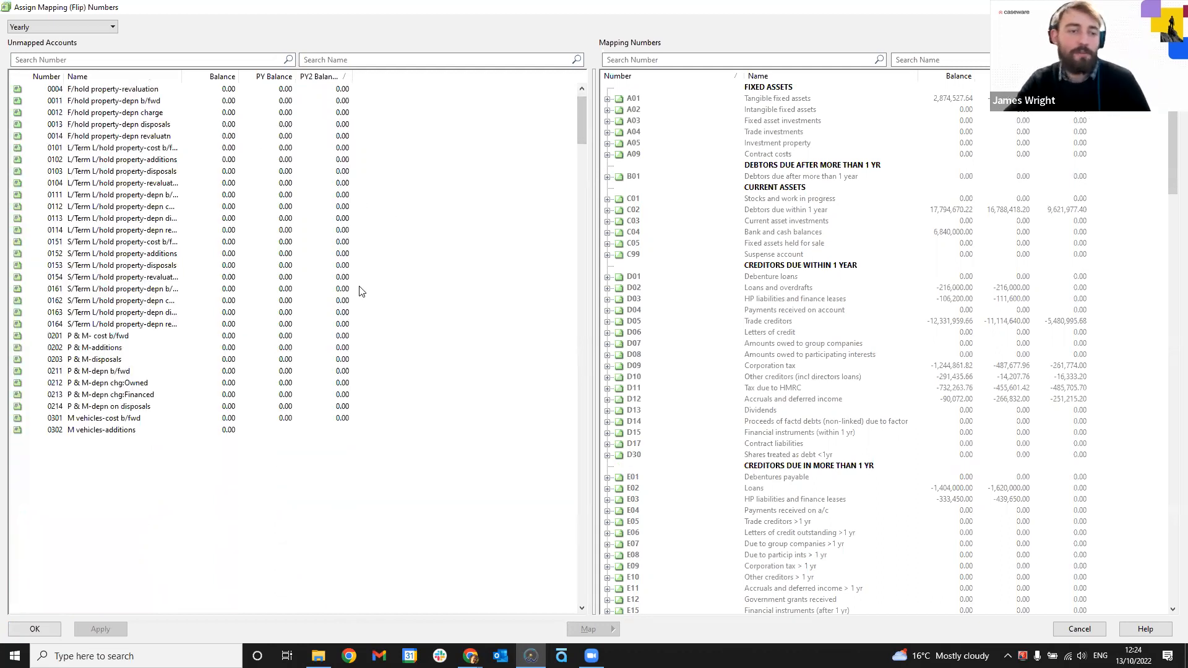
{"action": "left_click", "coordinate": [254, 397]}
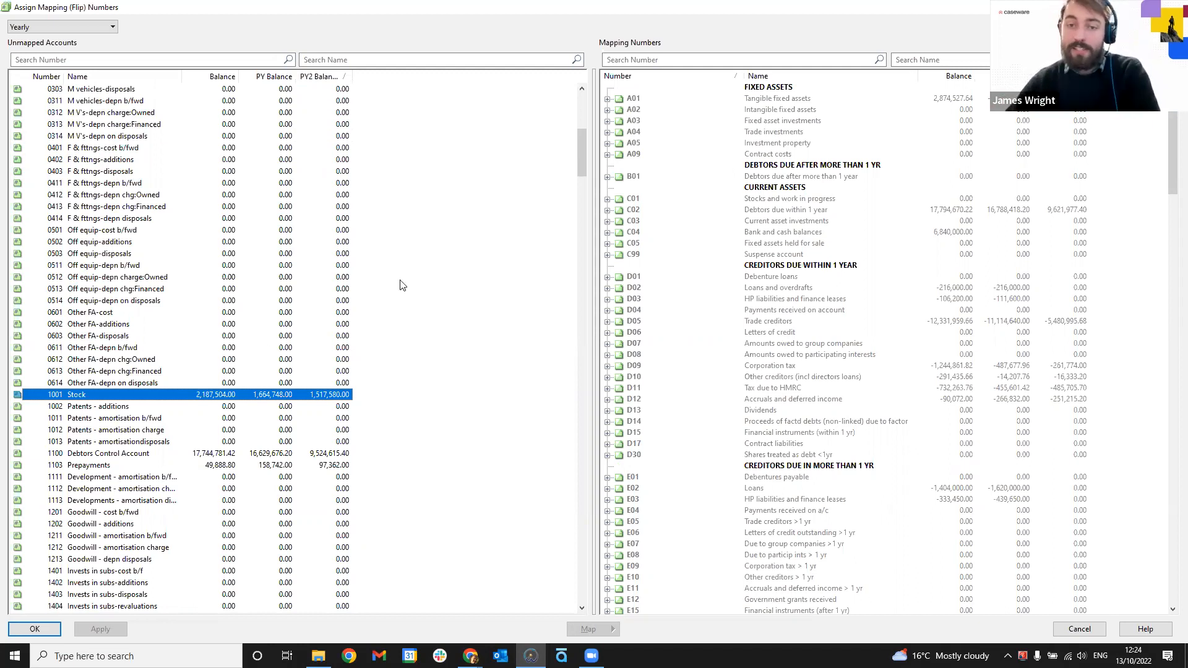
{"action": "left_click", "coordinate": [643, 212]}
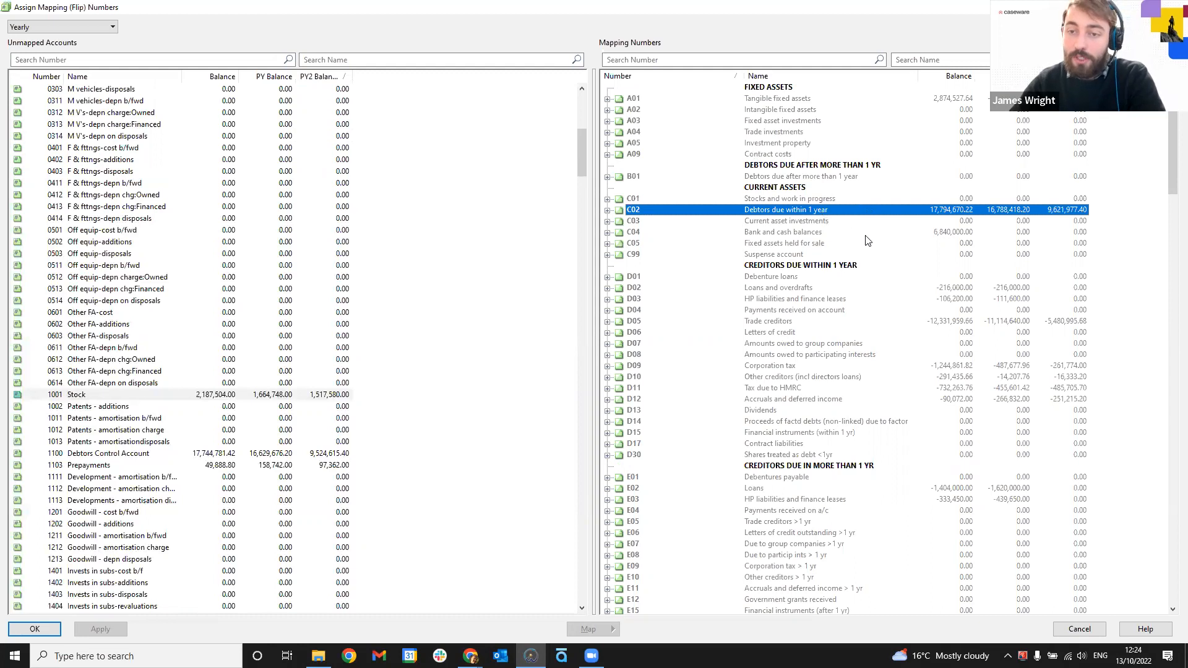
{"action": "left_click", "coordinate": [608, 211]}
{"action": "left_click", "coordinate": [620, 222]}
{"action": "left_click", "coordinate": [632, 234]}
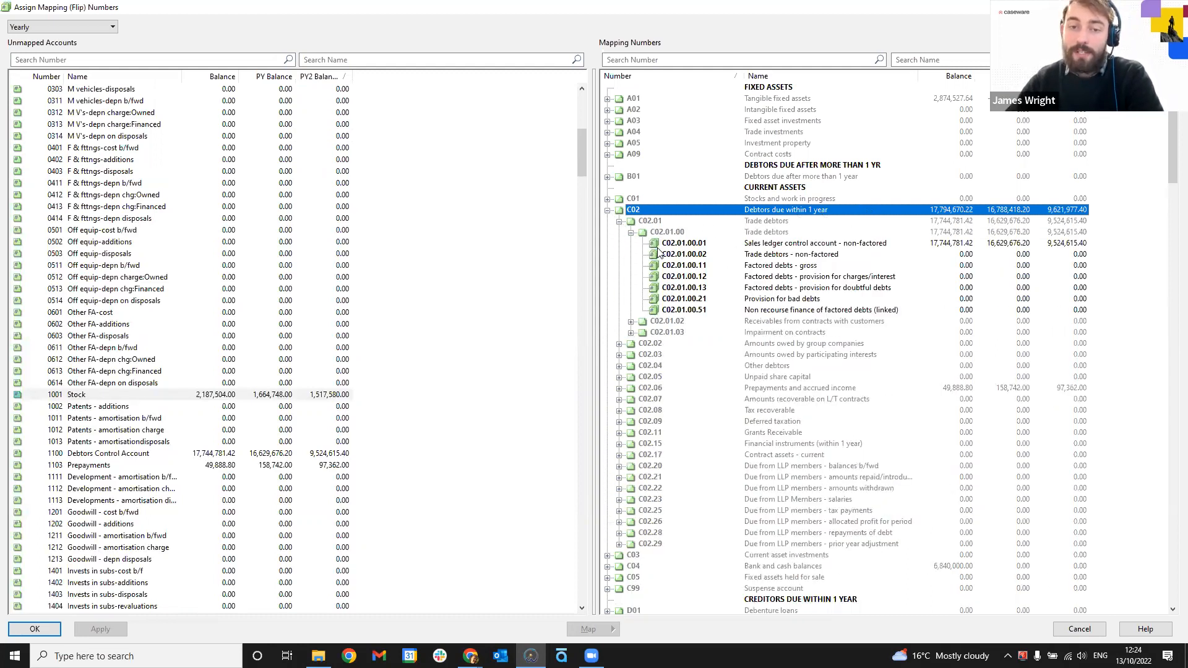
{"action": "left_click", "coordinate": [695, 246]}
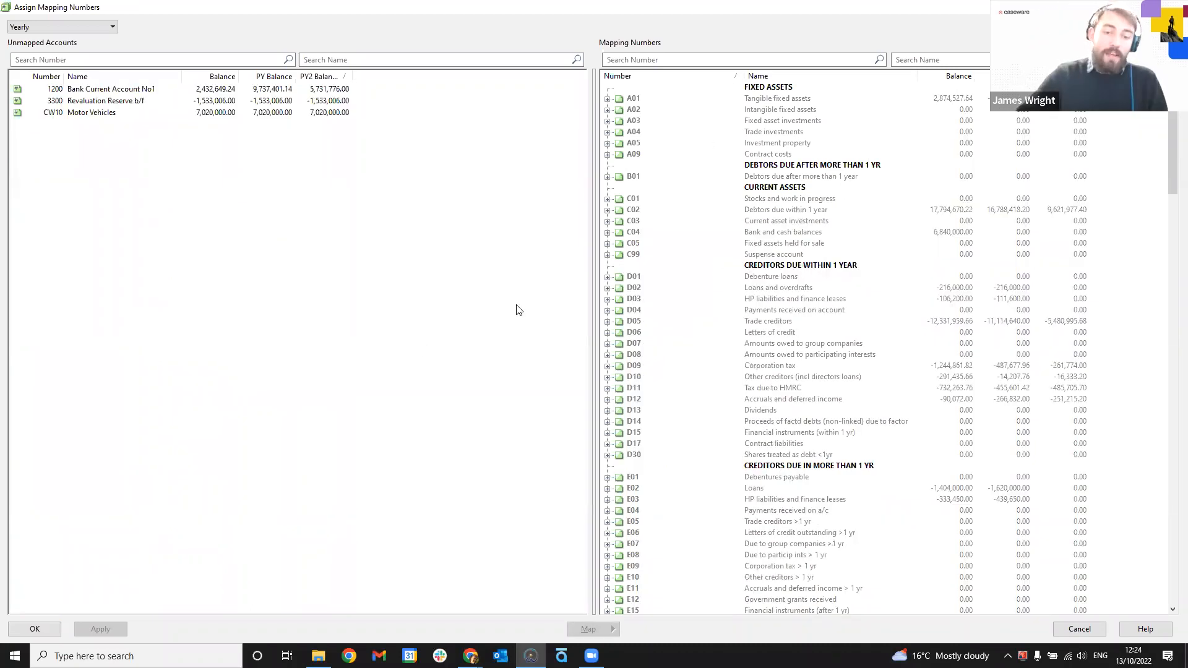
{"action": "left_click", "coordinate": [16, 631]}
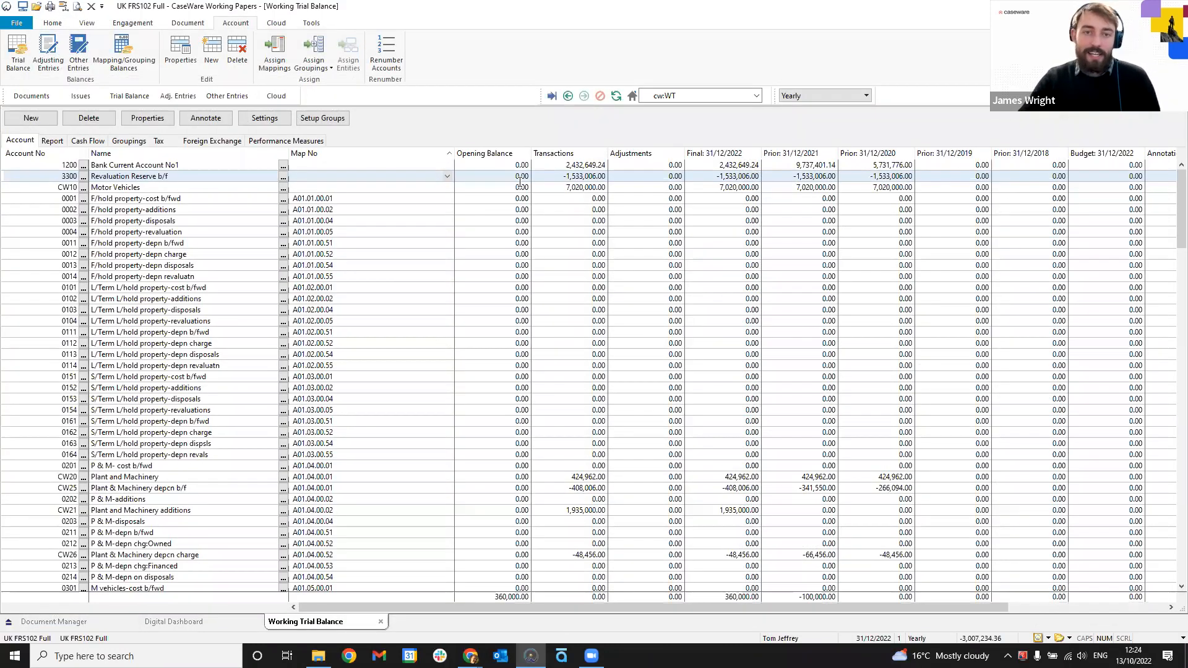
- Look through the additional columns that can be shown beside Map No, including Map No (Flip) Description, and leave the list without choosing one
{"action": "left_click", "coordinate": [601, 232]}
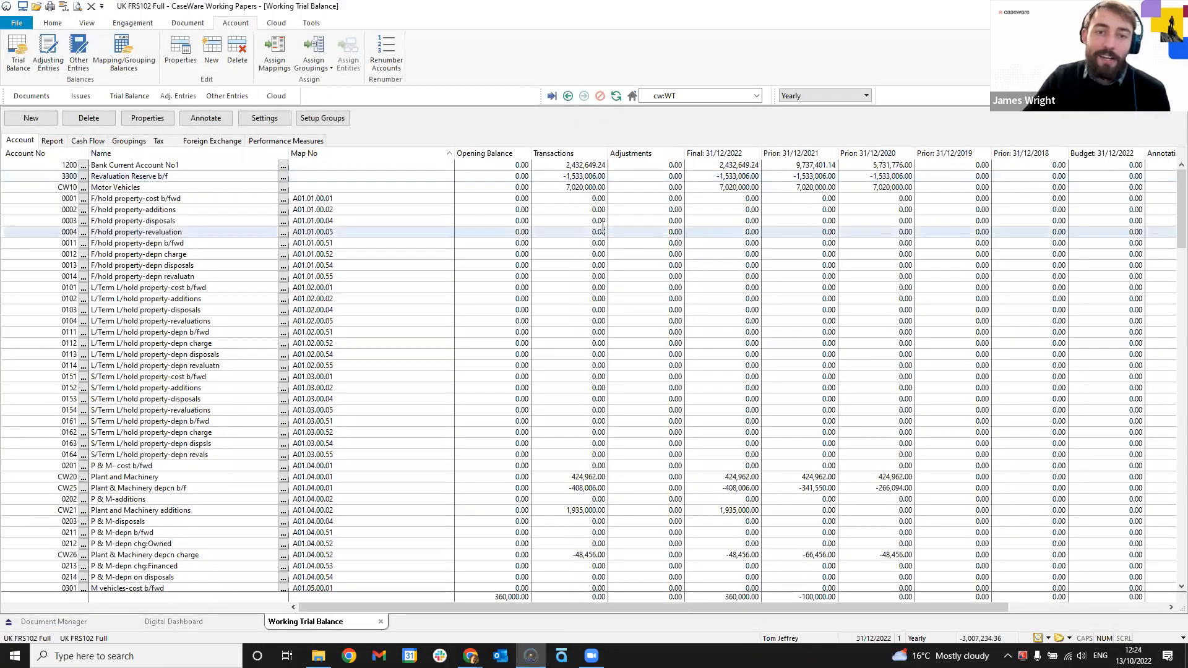
{"action": "right_click", "coordinate": [382, 162]}
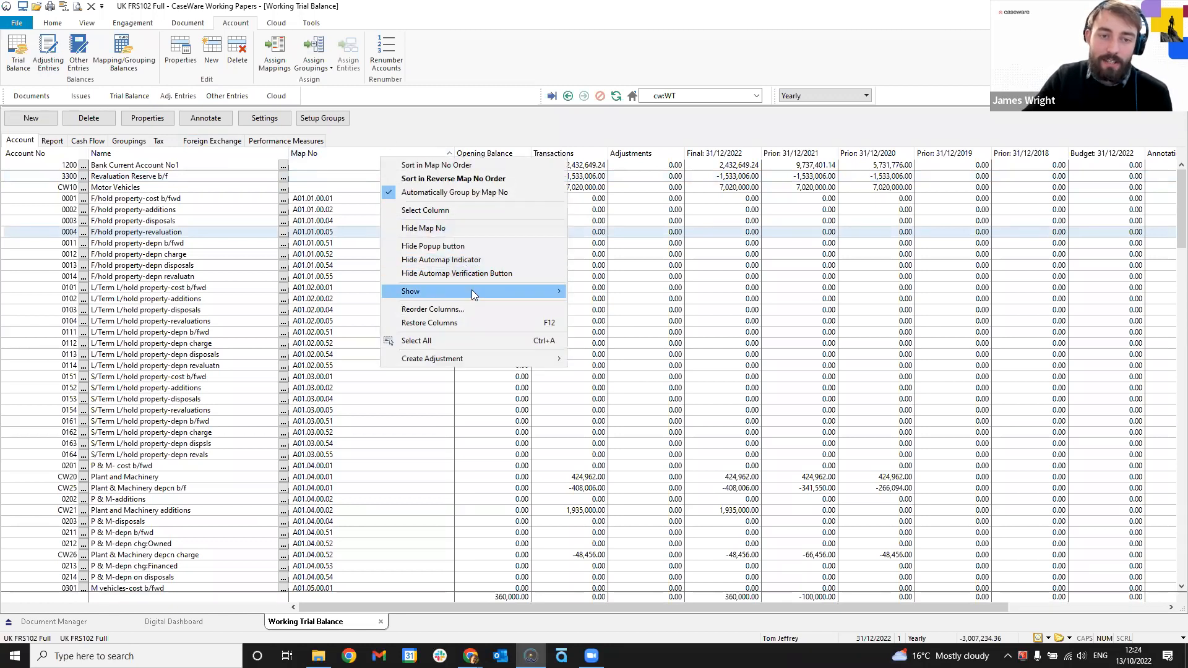
{"action": "mouse_move", "coordinate": [473, 291]}
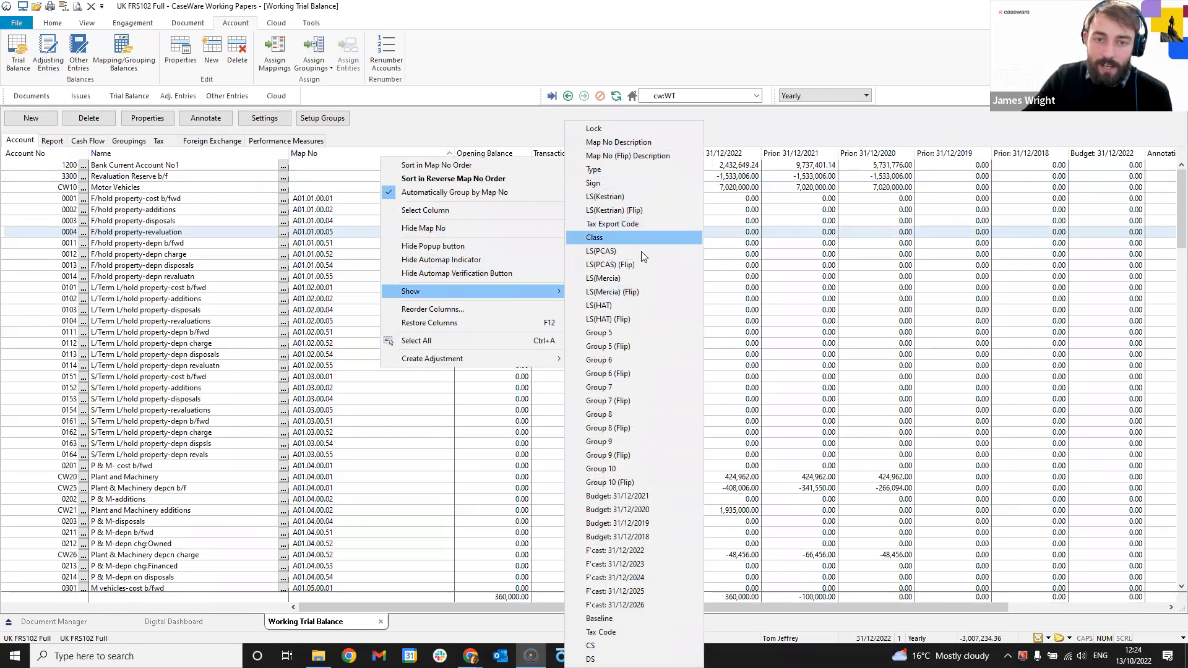
{"action": "left_click", "coordinate": [651, 159]}
{"action": "left_click_drag", "start_coordinate": [617, 609], "coordinate": [361, 603]}
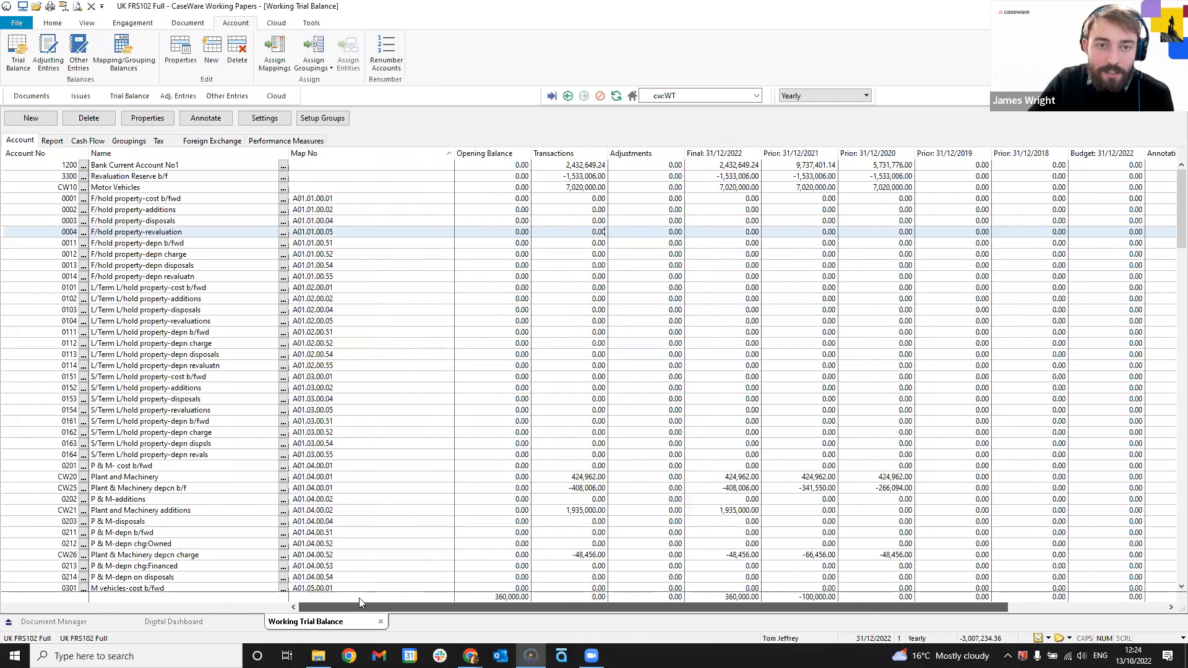
{"action": "right_click", "coordinate": [329, 160]}
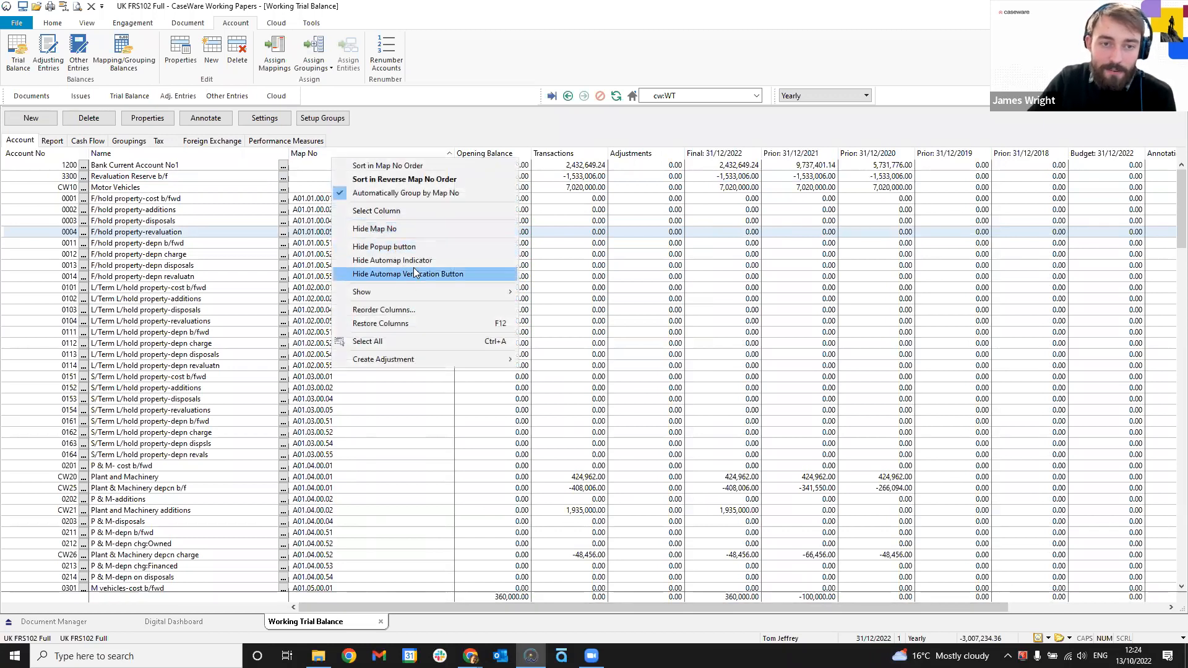
{"action": "mouse_move", "coordinate": [402, 292]}
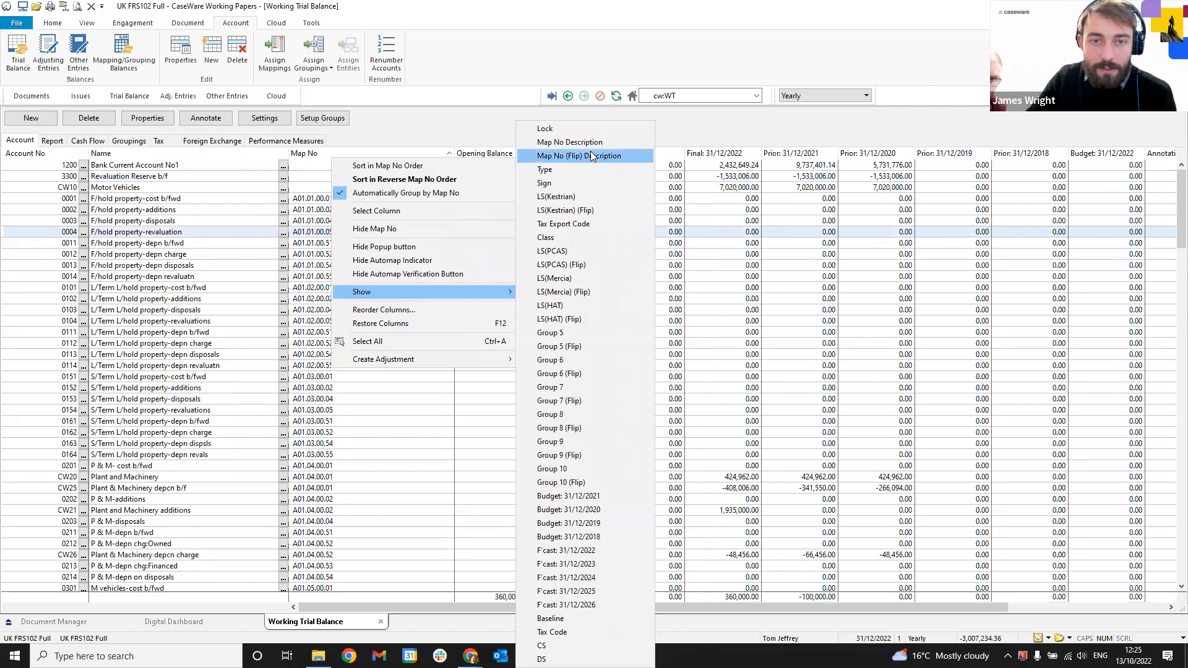
{"action": "left_click", "coordinate": [699, 135]}
- Examine the Map No (Flip) column for account 1200 Bank Current Account No1 in the working trial balance
{"action": "left_click_drag", "start_coordinate": [591, 608], "coordinate": [759, 608]}
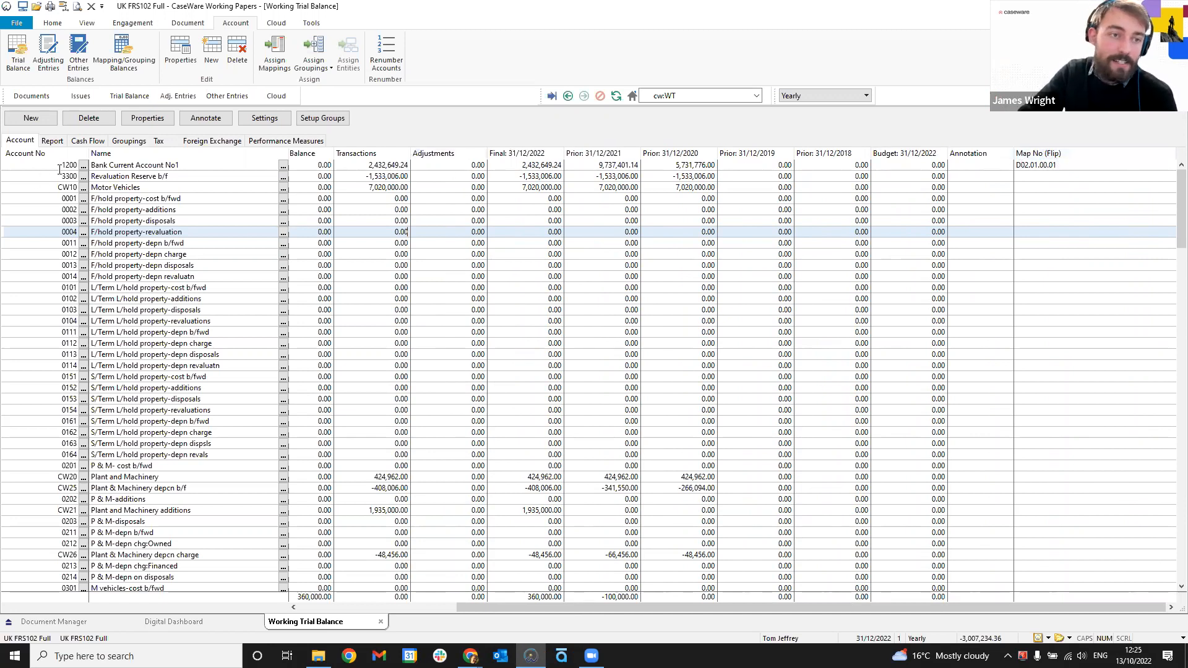
{"action": "left_click_drag", "start_coordinate": [61, 165], "coordinate": [79, 166]}
{"action": "left_click", "coordinate": [112, 169]}
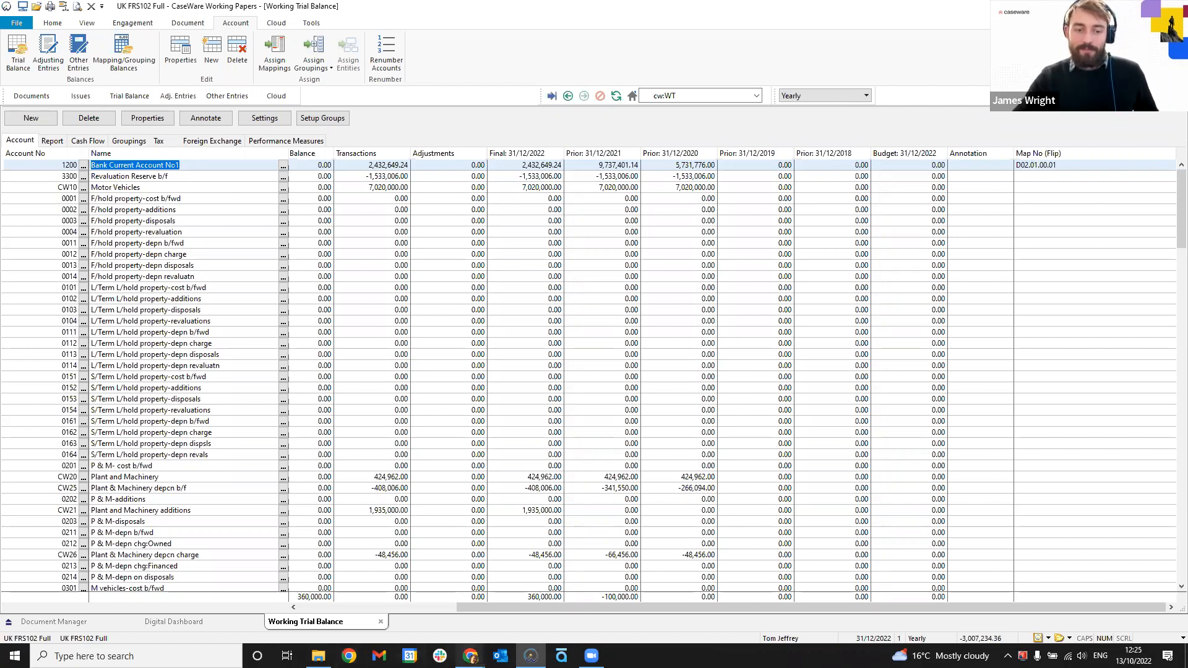
- Switch to the Introduction to Mapping presentation in Google Slides, present slide 12 "Got a question?" full screen, and exit the slideshow
{"action": "left_click", "coordinate": [470, 656]}
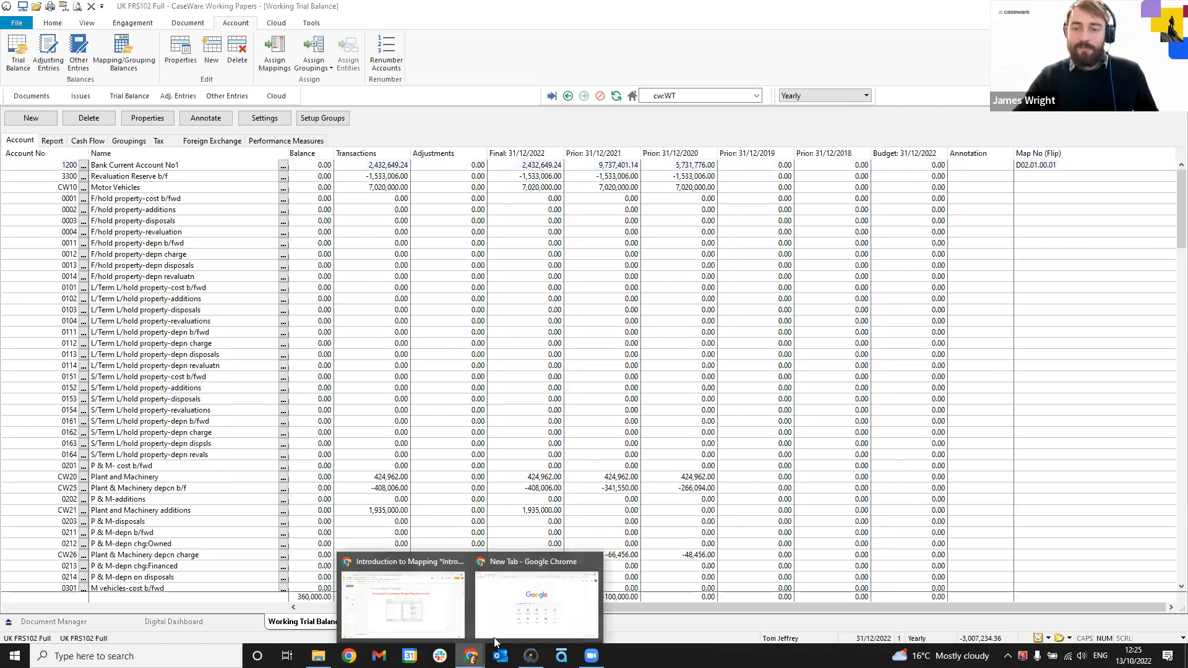
{"action": "left_click", "coordinate": [423, 593]}
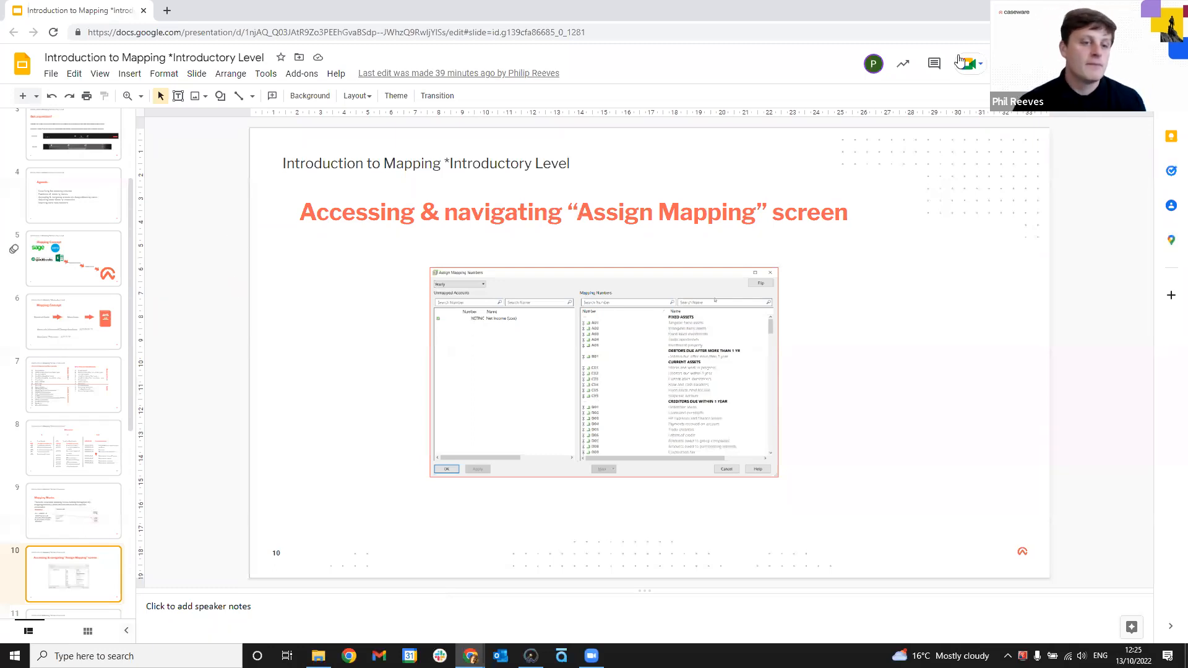
{"action": "left_click", "coordinate": [1031, 63]}
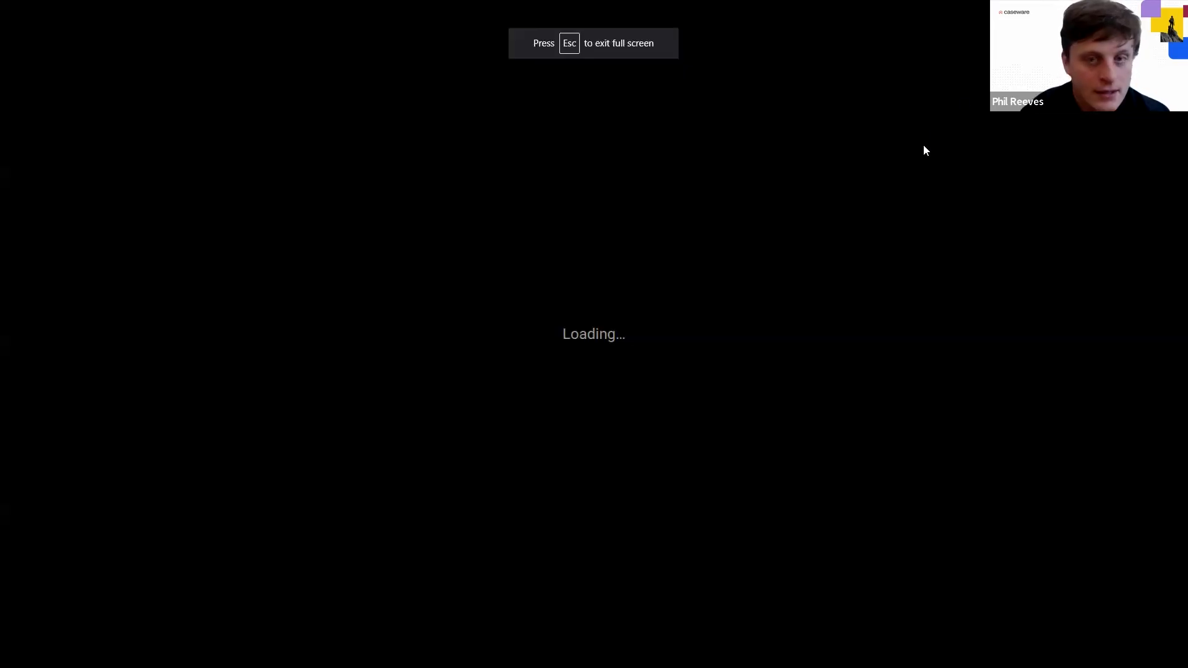
{"action": "key", "text": "Right"}
{"action": "key", "text": "Right"}
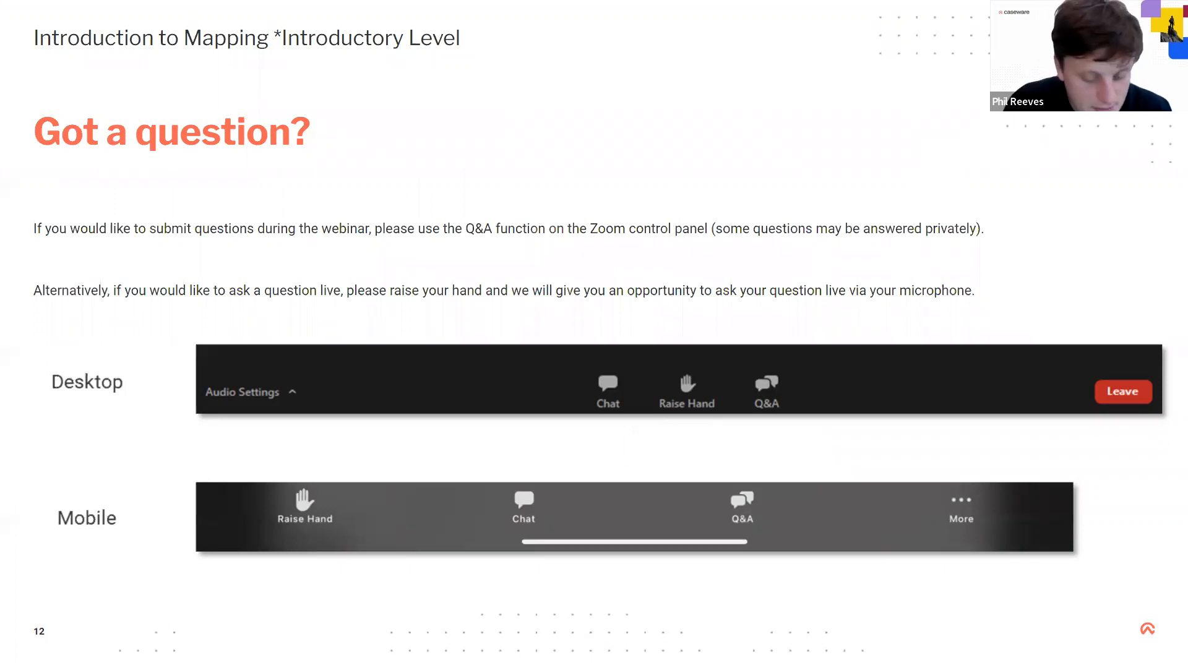
{"action": "key", "text": "Escape"}
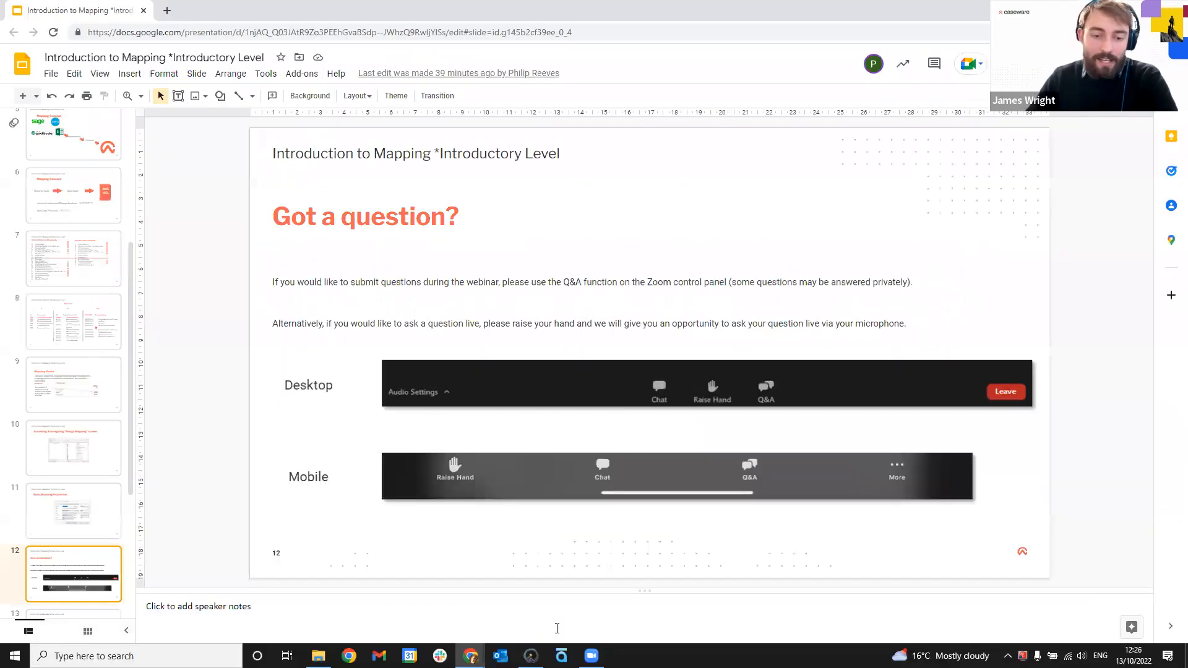
- Return to CaseWare Working Papers, locate the Assign Mappings command, and view the Assign Mapping Numbers window before closing it without changes
{"action": "key", "text": "alt+Tab"}
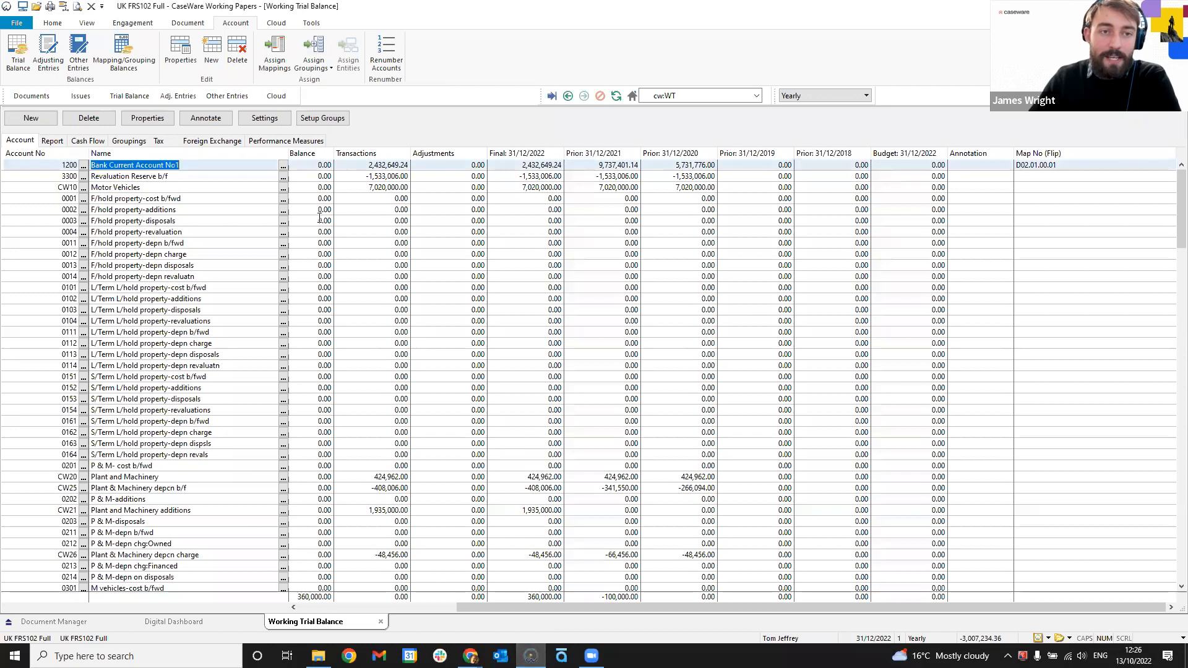
{"action": "left_click", "coordinate": [53, 24]}
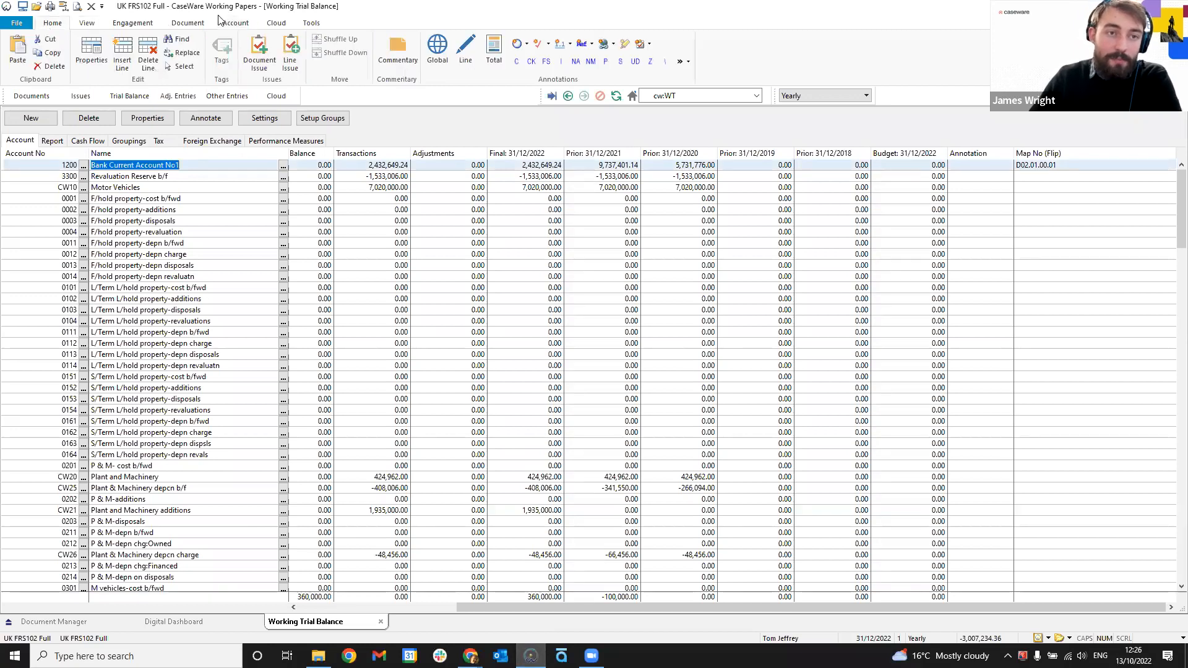
{"action": "left_click", "coordinate": [188, 23]}
{"action": "left_click", "coordinate": [131, 23]}
{"action": "left_click", "coordinate": [93, 24]}
{"action": "left_click", "coordinate": [57, 24]}
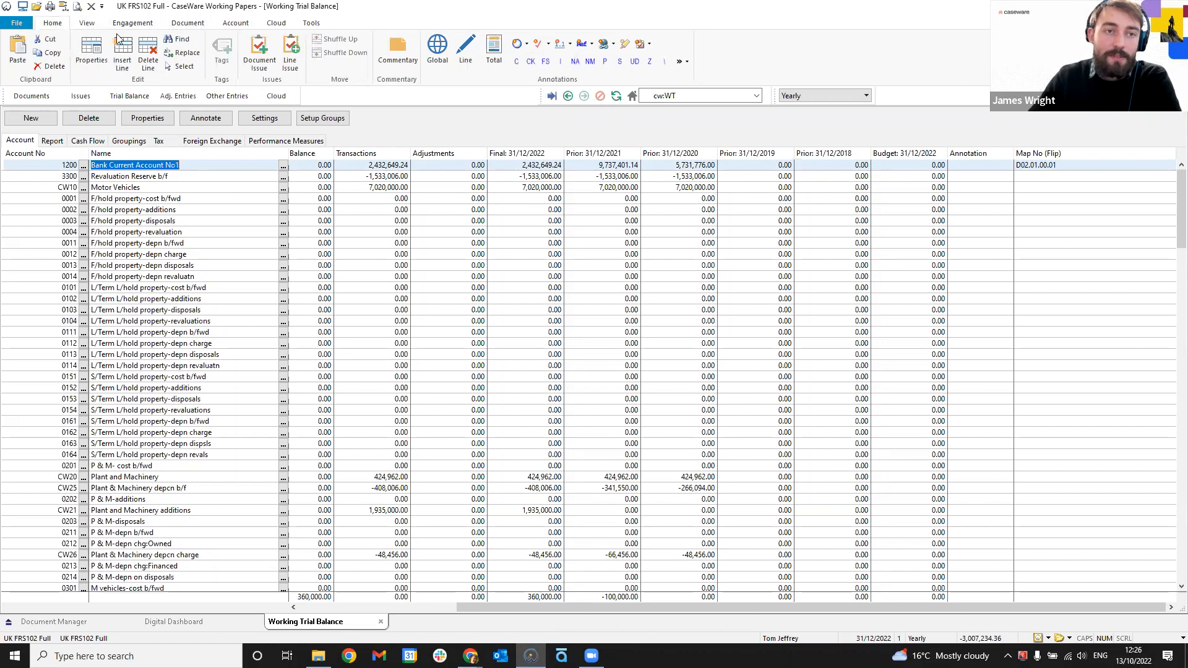
{"action": "left_click", "coordinate": [240, 26]}
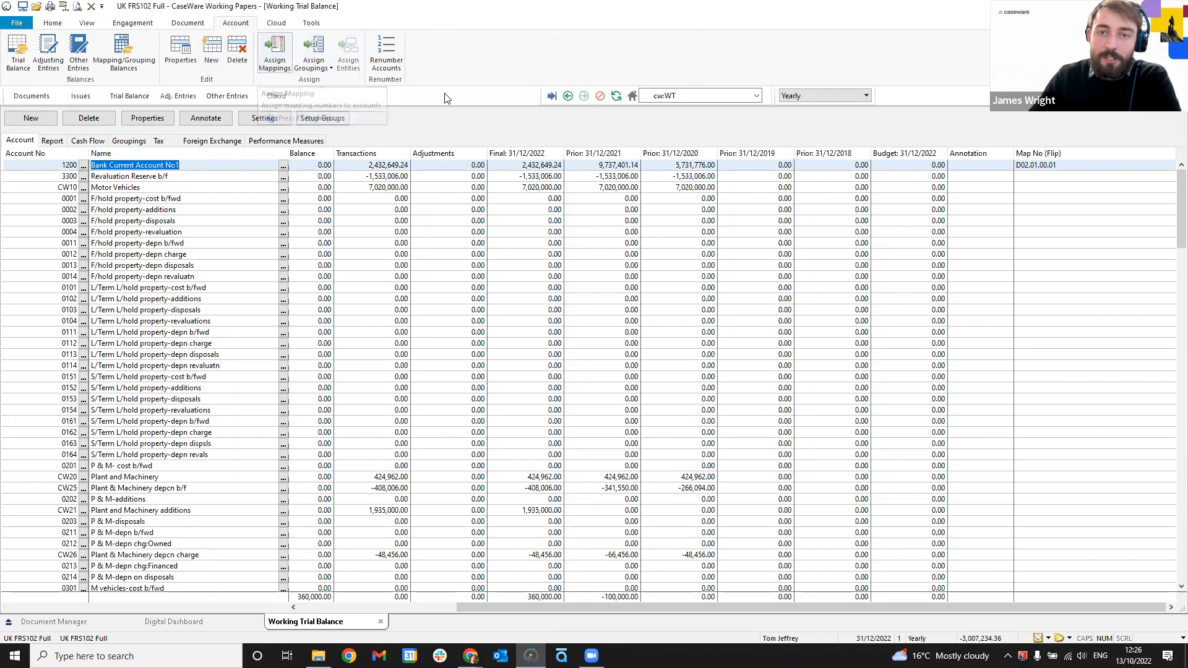
{"action": "left_click", "coordinate": [281, 56]}
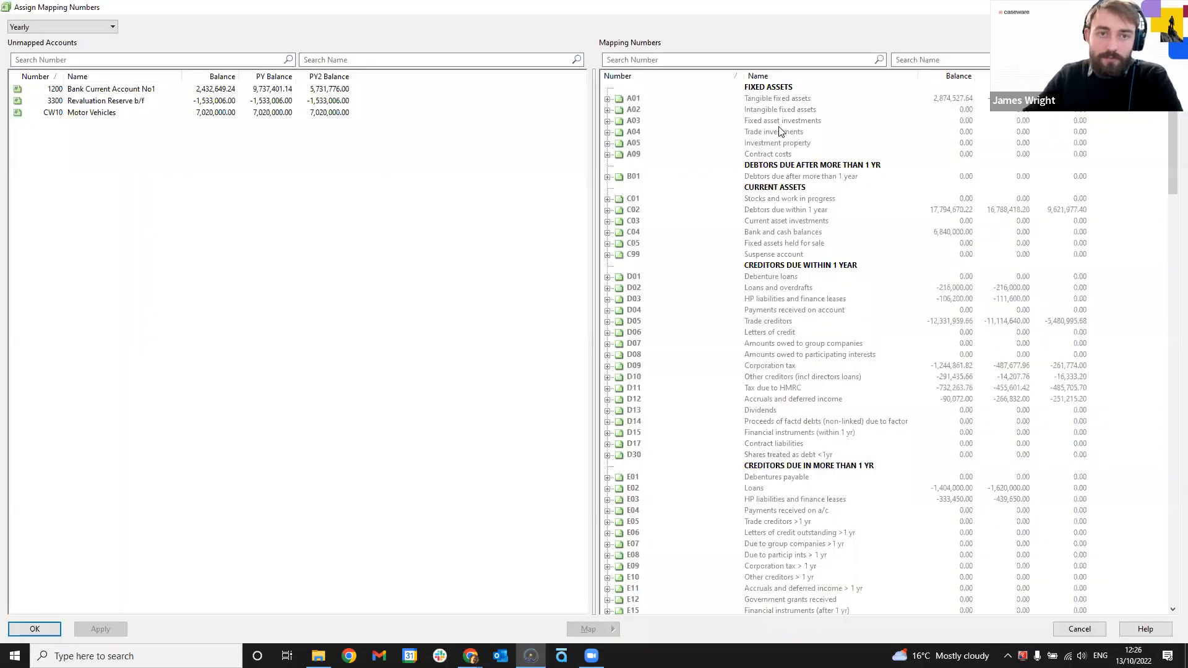
{"action": "key", "text": "Escape"}
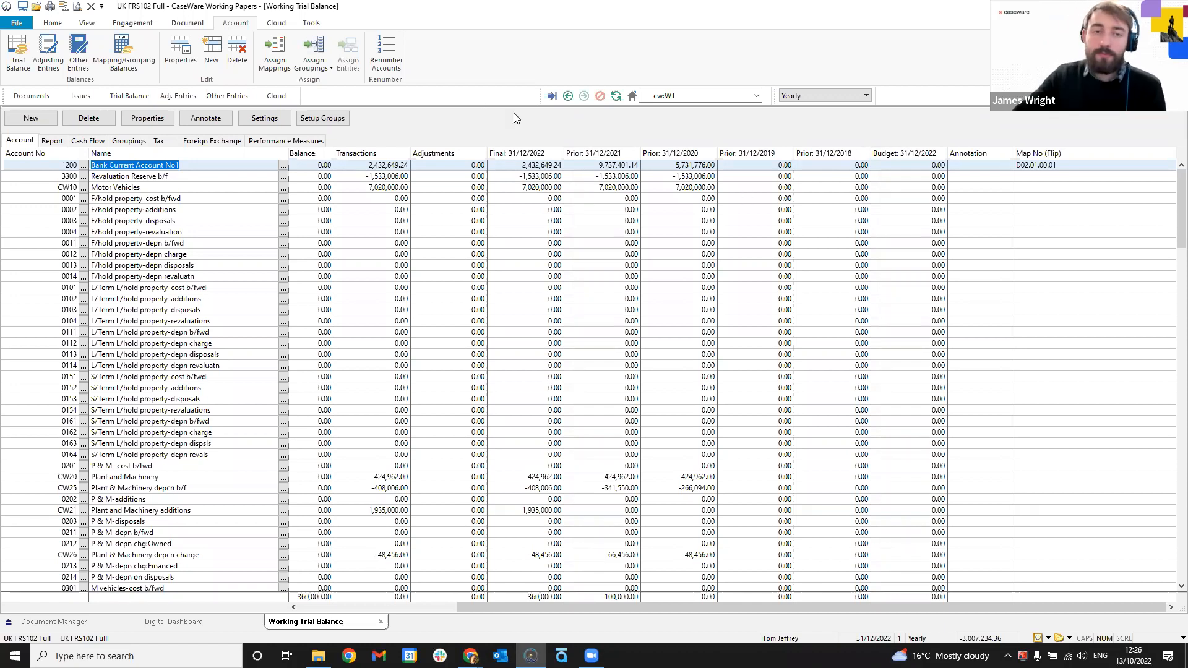
- Reopen Assign Mapping Numbers and search the mapping numbers by the name "spare"
{"action": "left_click", "coordinate": [277, 55]}
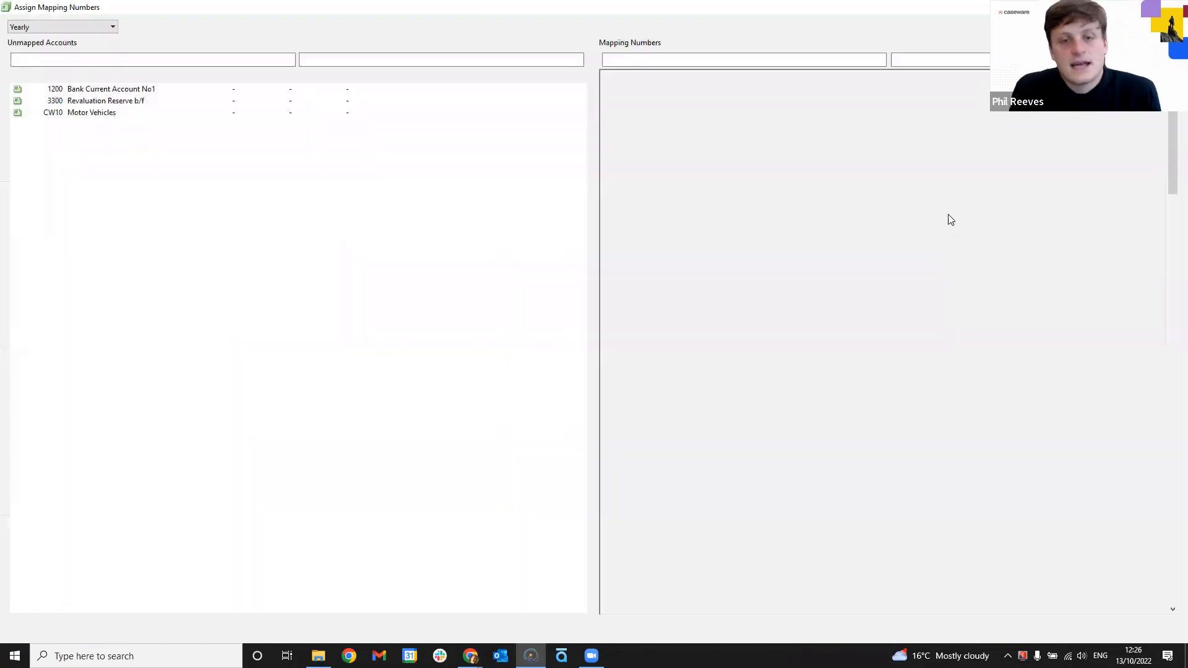
{"action": "left_click", "coordinate": [959, 61]}
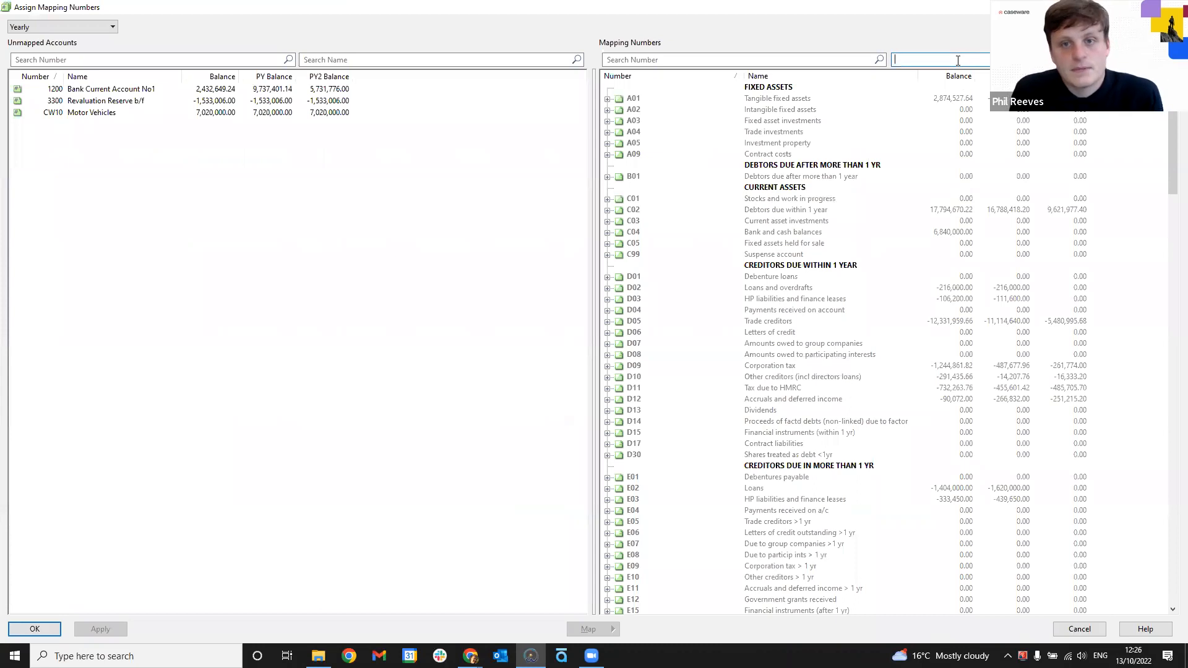
{"action": "type", "text": "s"}
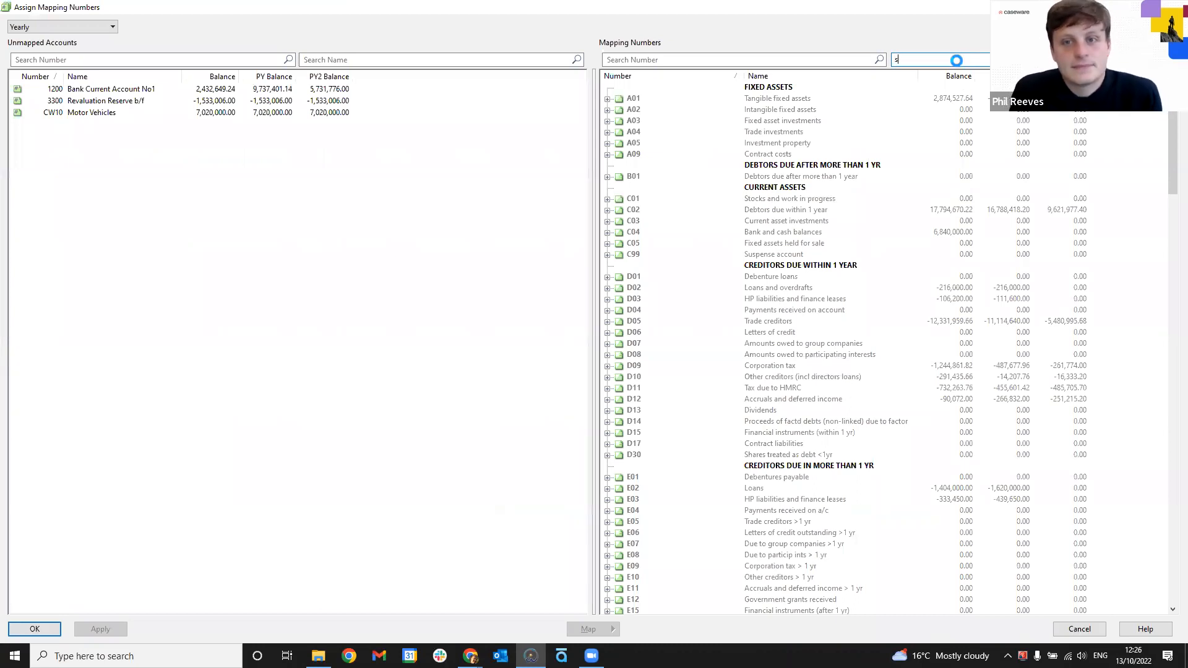
{"action": "type", "text": "pare"}
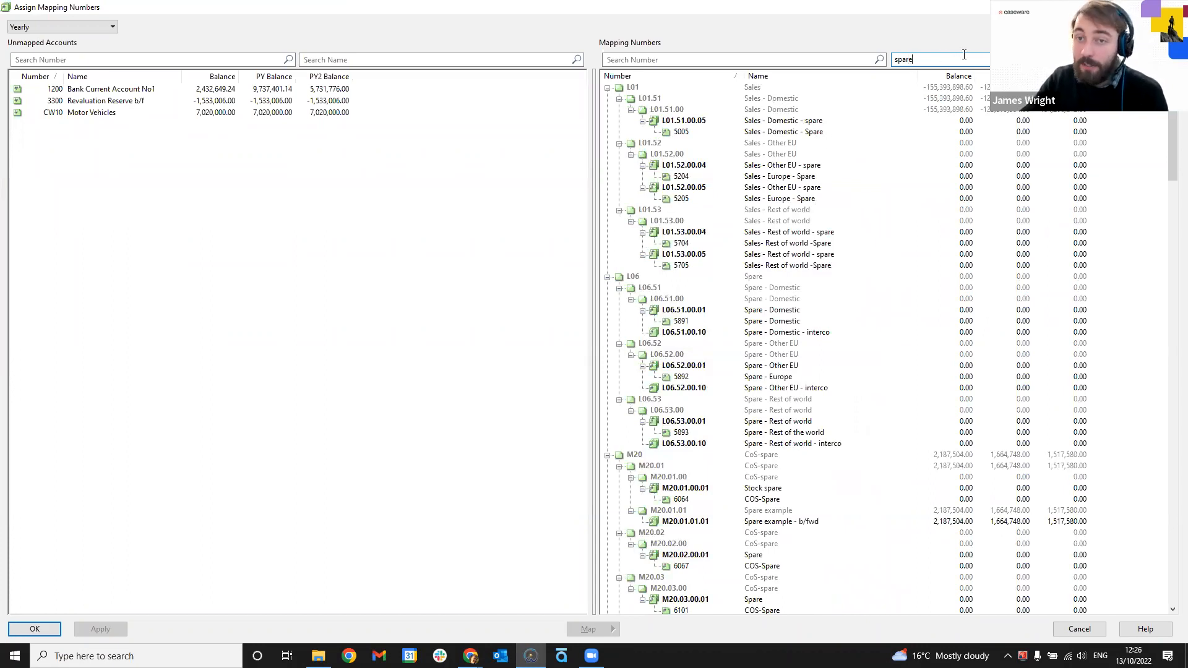
- Examine the spare mapping numbers, from Sales - Domestic - spare through the selling and distribution sections to the administration section
{"action": "left_click", "coordinate": [828, 123]}
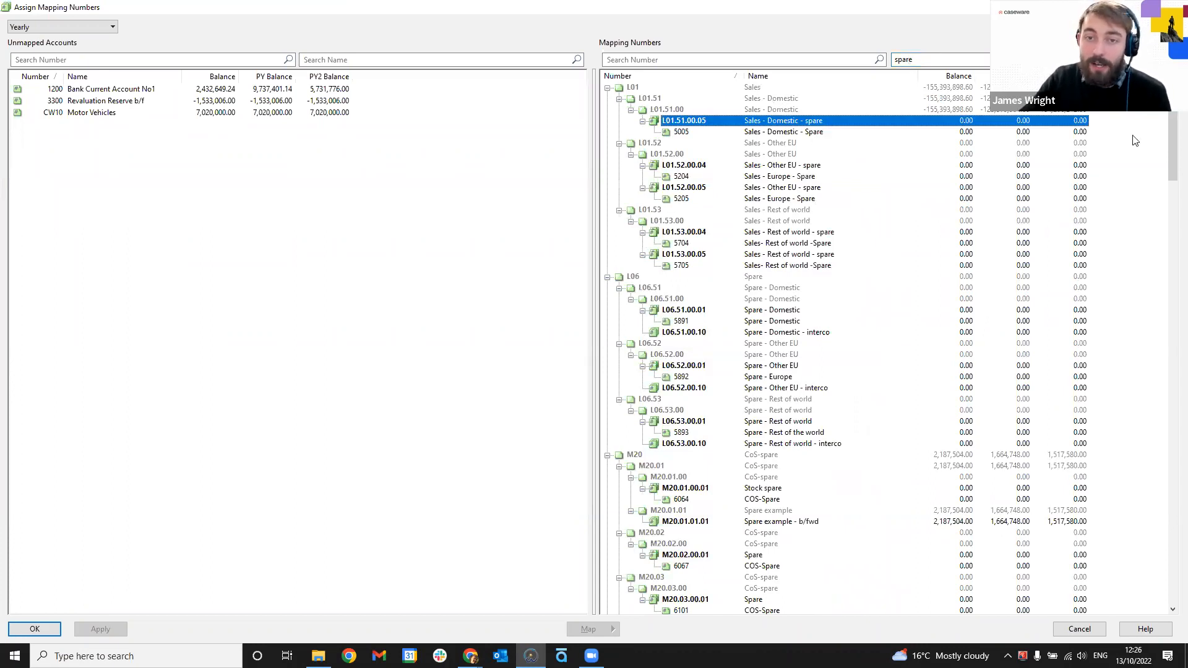
{"action": "scroll", "coordinate": [1171, 121], "scroll_direction": "down", "scroll_amount": 2}
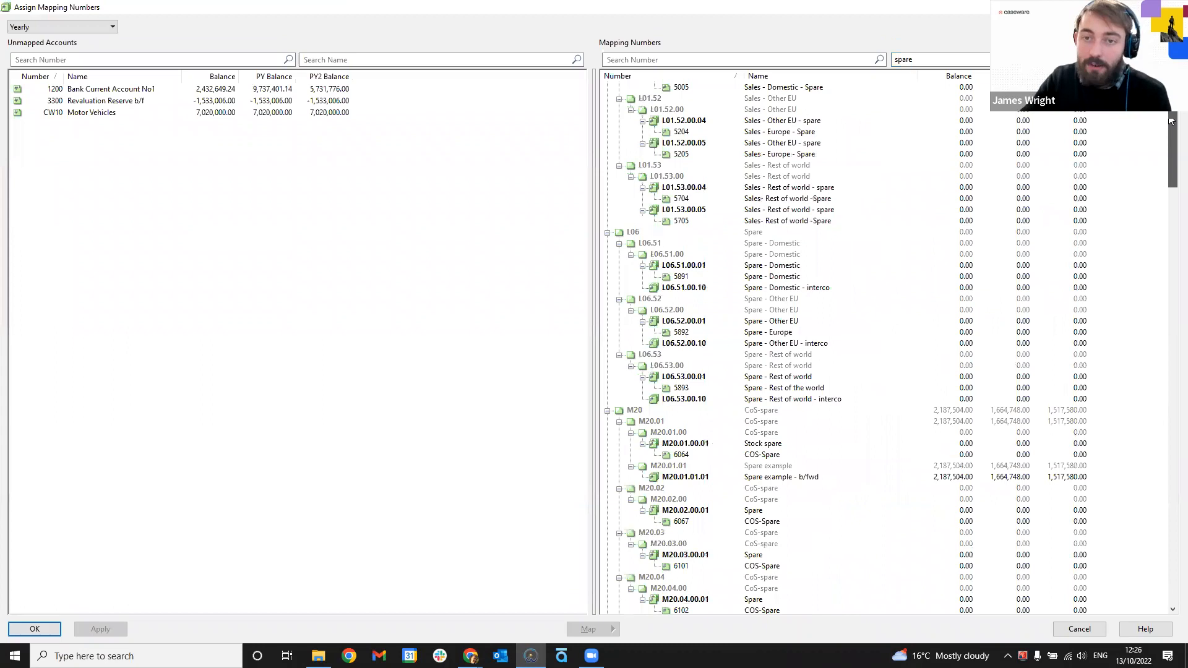
{"action": "left_click_drag", "start_coordinate": [1172, 121], "coordinate": [1172, 289]}
{"action": "scroll", "coordinate": [1172, 289], "scroll_direction": "down", "scroll_amount": 4}
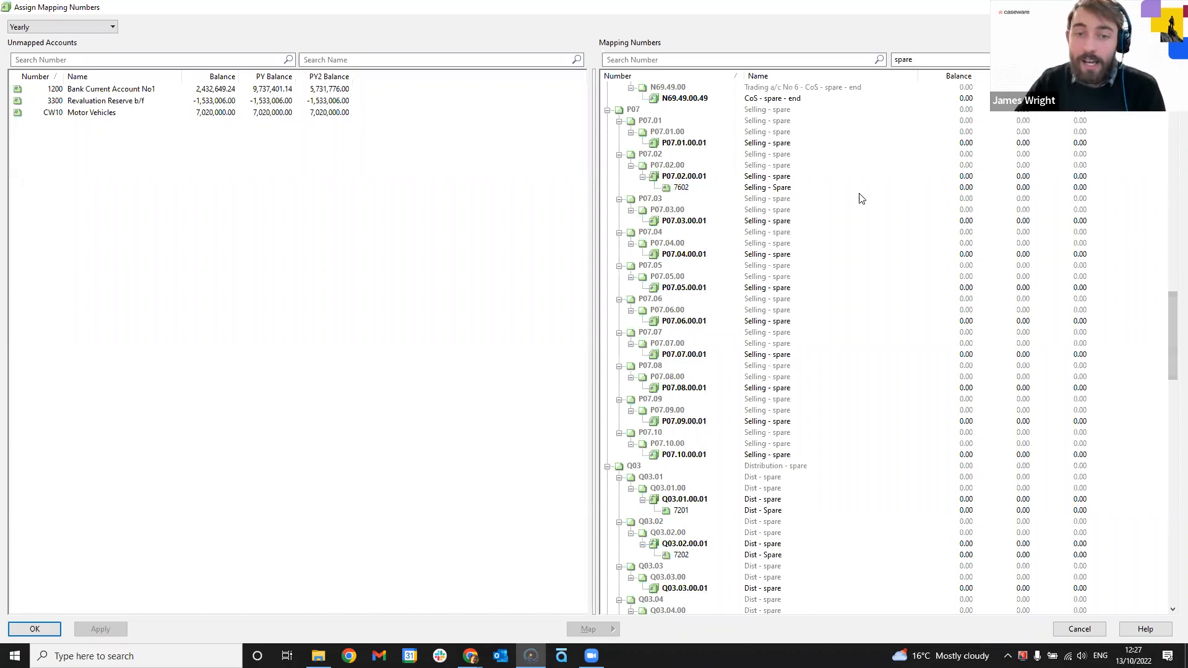
{"action": "scroll", "coordinate": [867, 197], "scroll_direction": "down", "scroll_amount": 20}
{"action": "scroll", "coordinate": [909, 214], "scroll_direction": "down", "scroll_amount": 9}
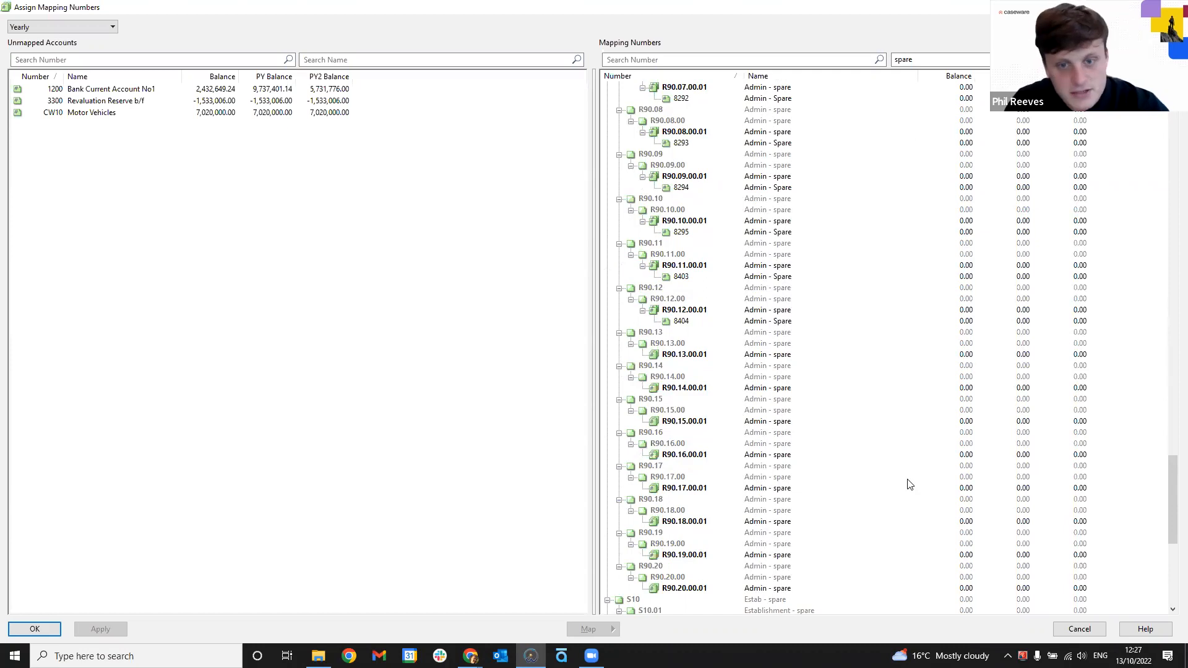
{"action": "scroll", "coordinate": [840, 474], "scroll_direction": "down", "scroll_amount": 11}
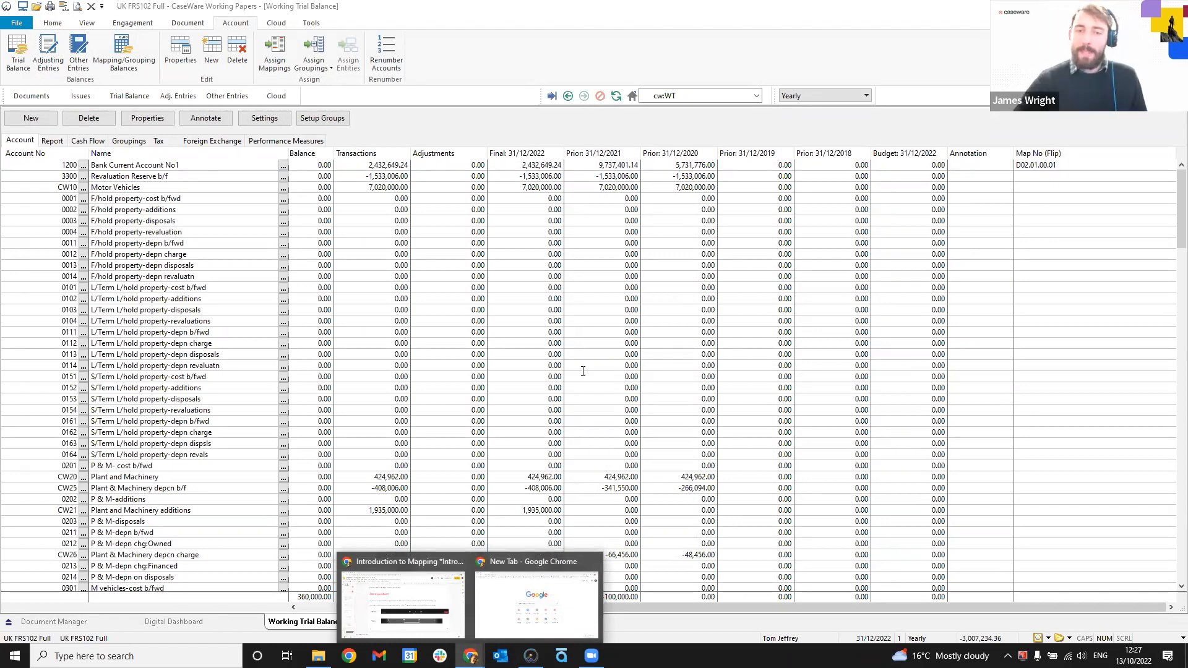
- Switch from the working trial balance to the "Got a question?" slide of the Introduction to Mapping presentation in Google Slides
{"action": "left_click", "coordinate": [607, 301]}
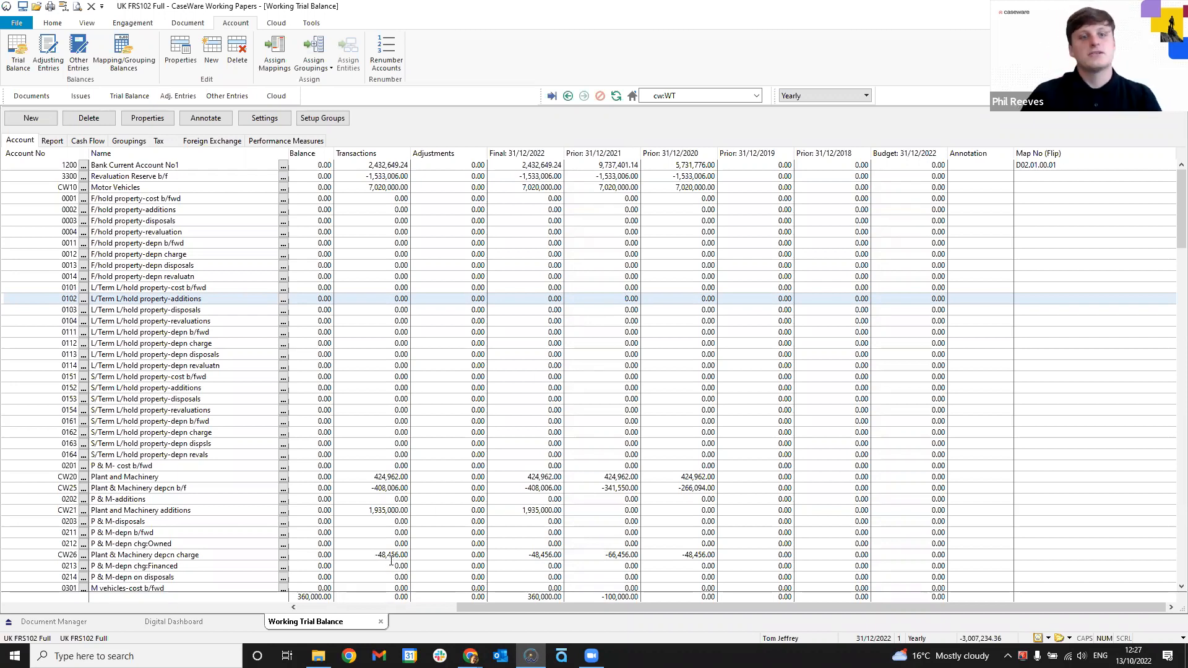
{"action": "mouse_move", "coordinate": [470, 656]}
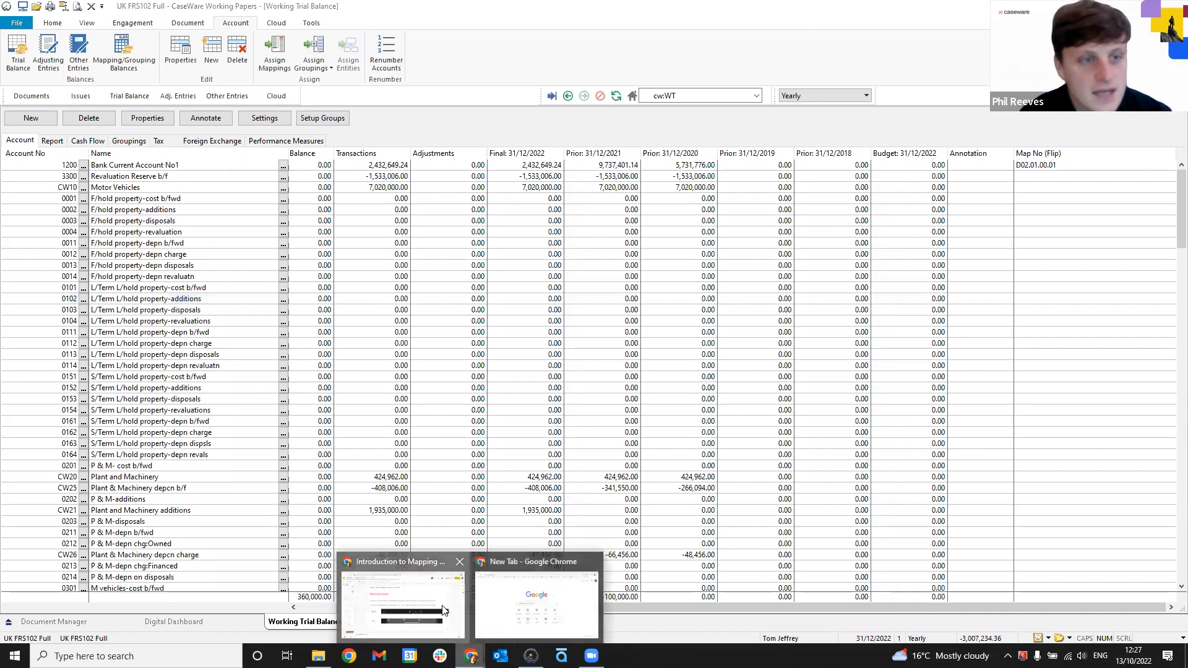
{"action": "left_click", "coordinate": [402, 603]}
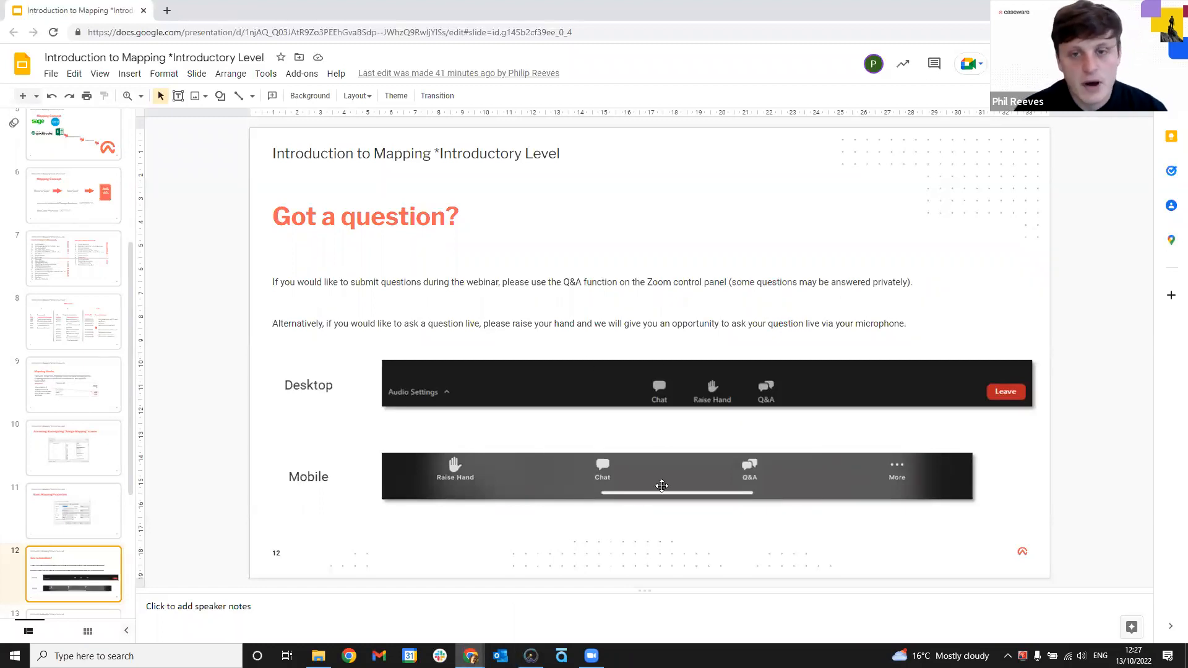
- Switch back to CaseWare Working Papers, review unmapped account 1200 Bank Current Account No1 in Assign Mapping Numbers, and close the window without mapping it
{"action": "left_click", "coordinate": [531, 656]}
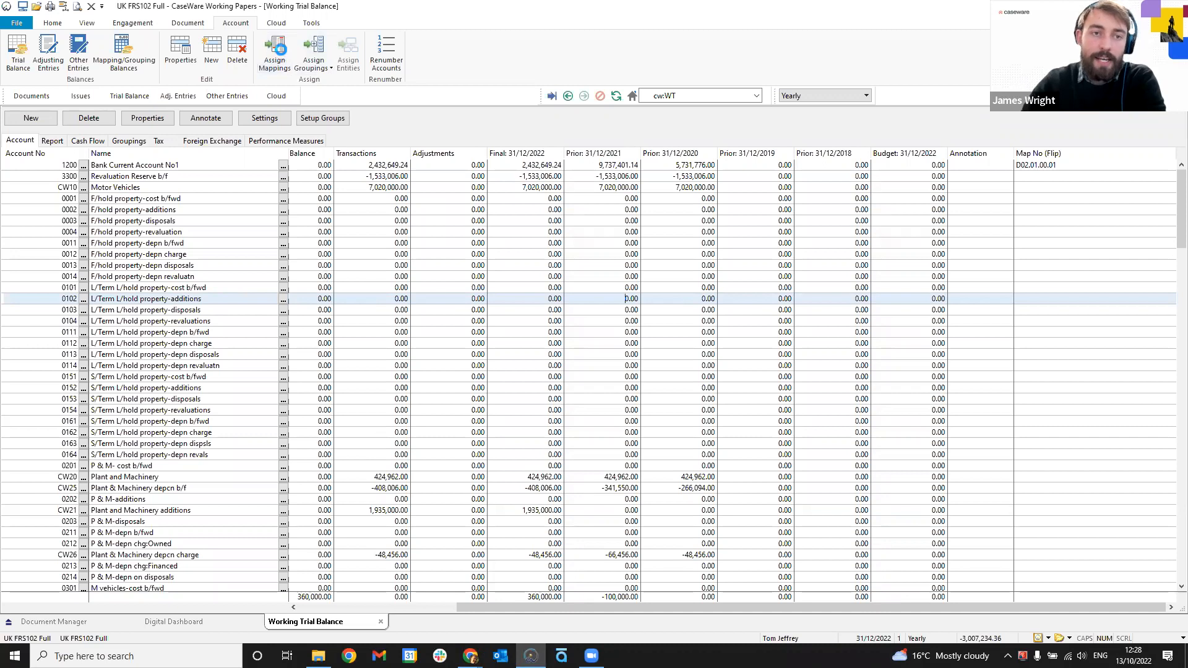
{"action": "left_click", "coordinate": [280, 54]}
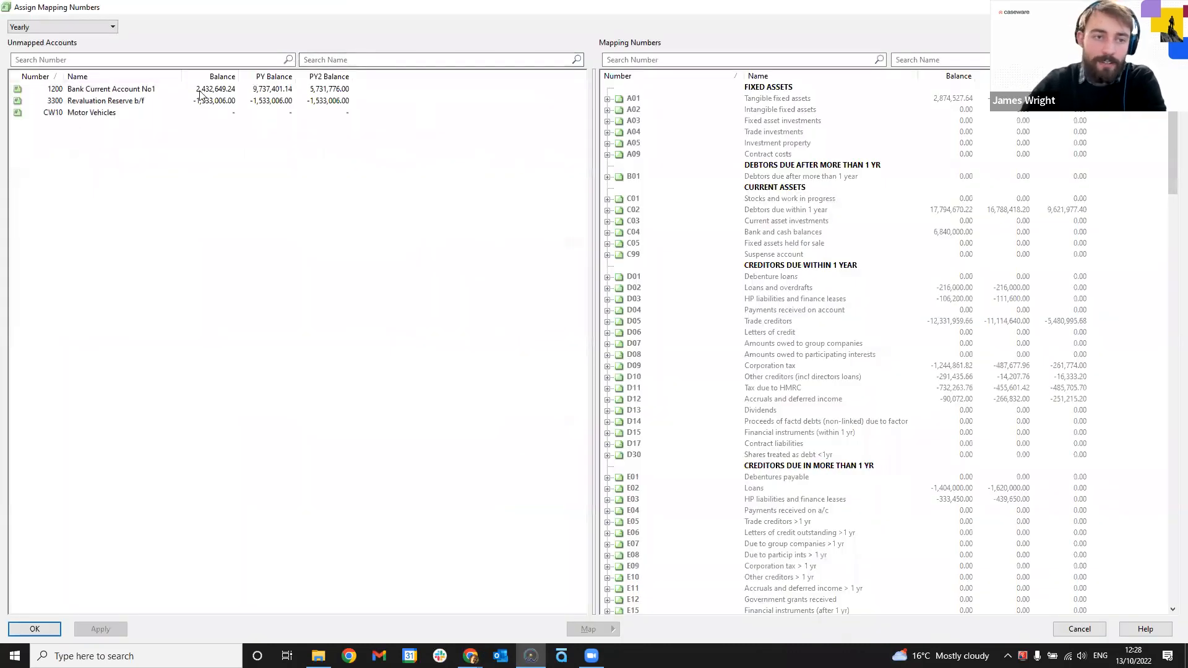
{"action": "left_click", "coordinate": [200, 94]}
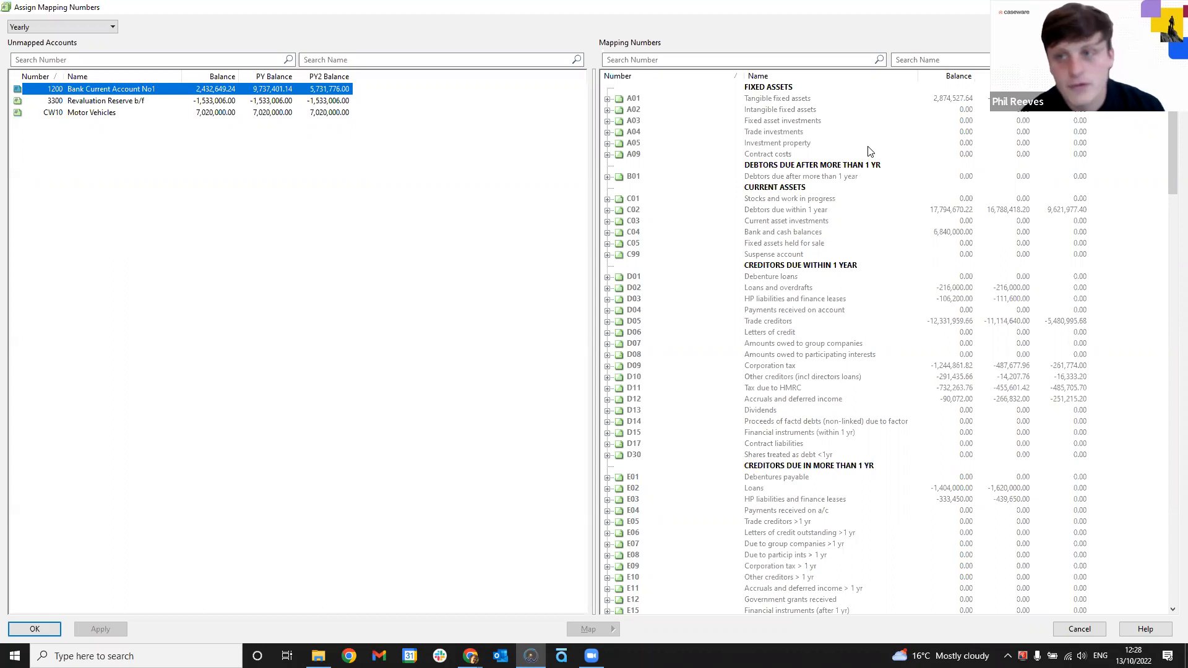
{"action": "left_click", "coordinate": [1174, 7]}
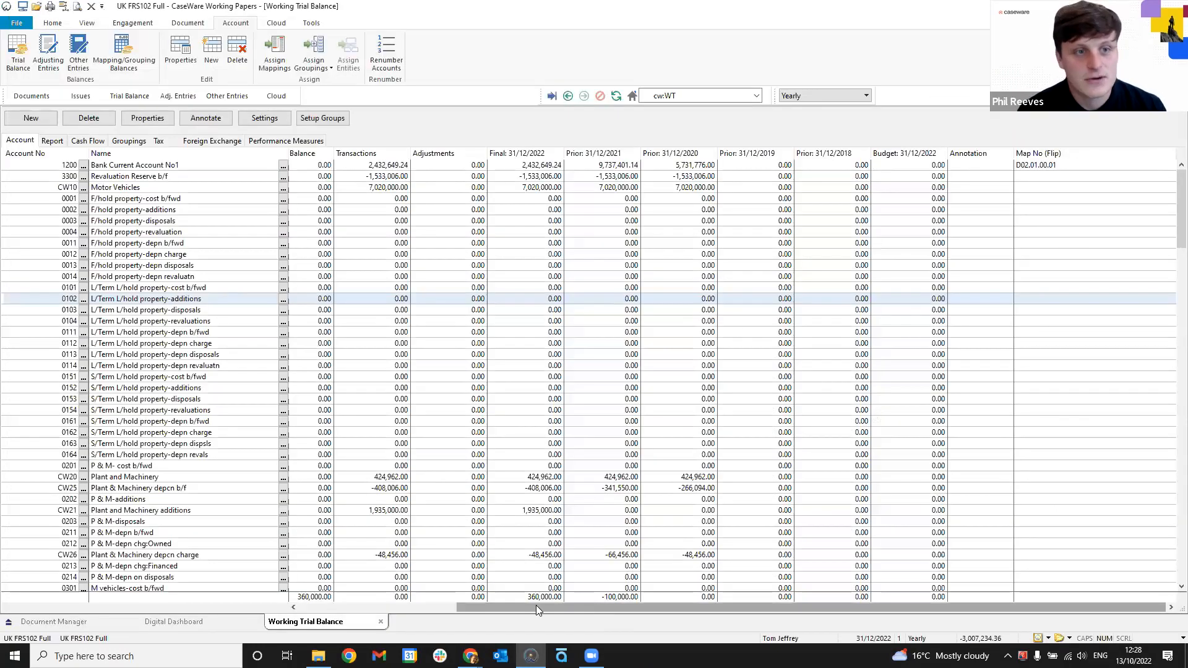
- Open the mapping number list for the Motor Vehicles account and select A01 Tangible fixed assets
{"action": "left_click_drag", "start_coordinate": [536, 605], "coordinate": [378, 606]}
{"action": "left_click", "coordinate": [418, 185]}
{"action": "left_click", "coordinate": [447, 187]}
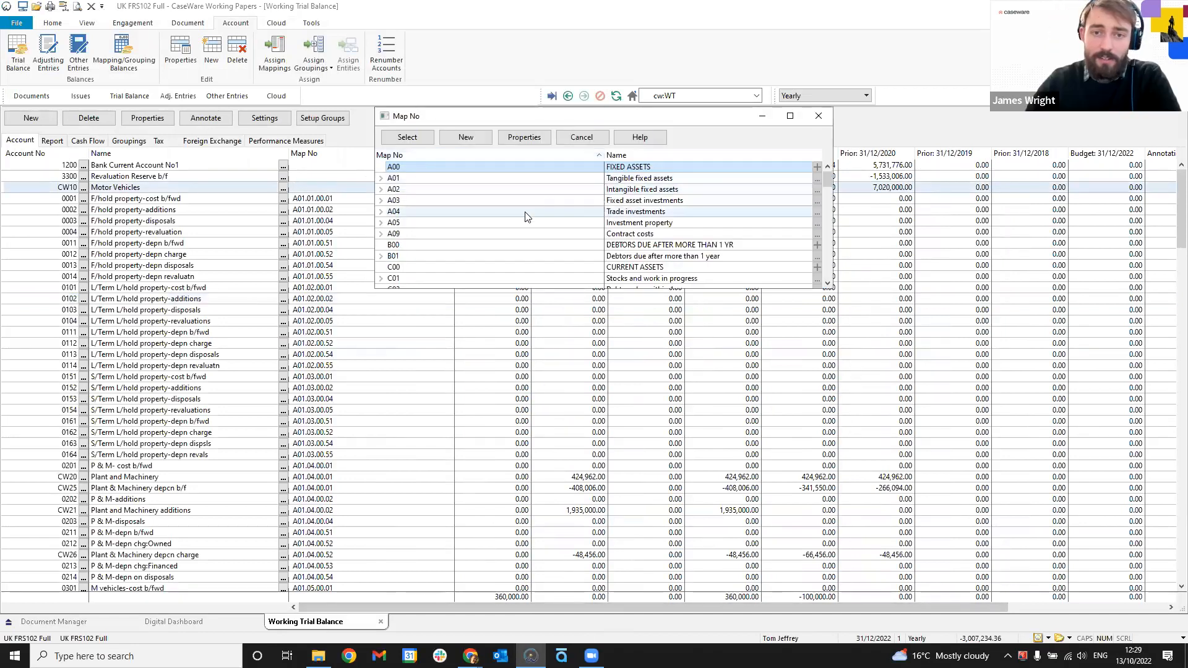
{"action": "left_click", "coordinate": [423, 181]}
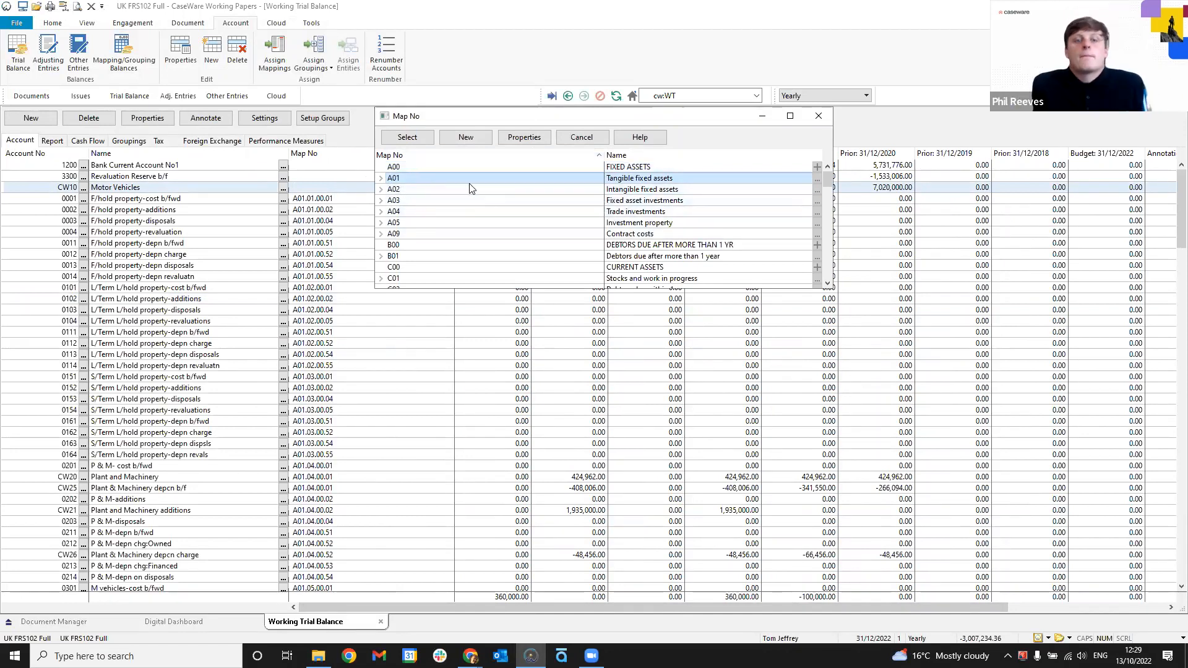
- View the blank properties form for a new map number, and close the form and mapping list without saving
{"action": "left_click", "coordinate": [466, 136]}
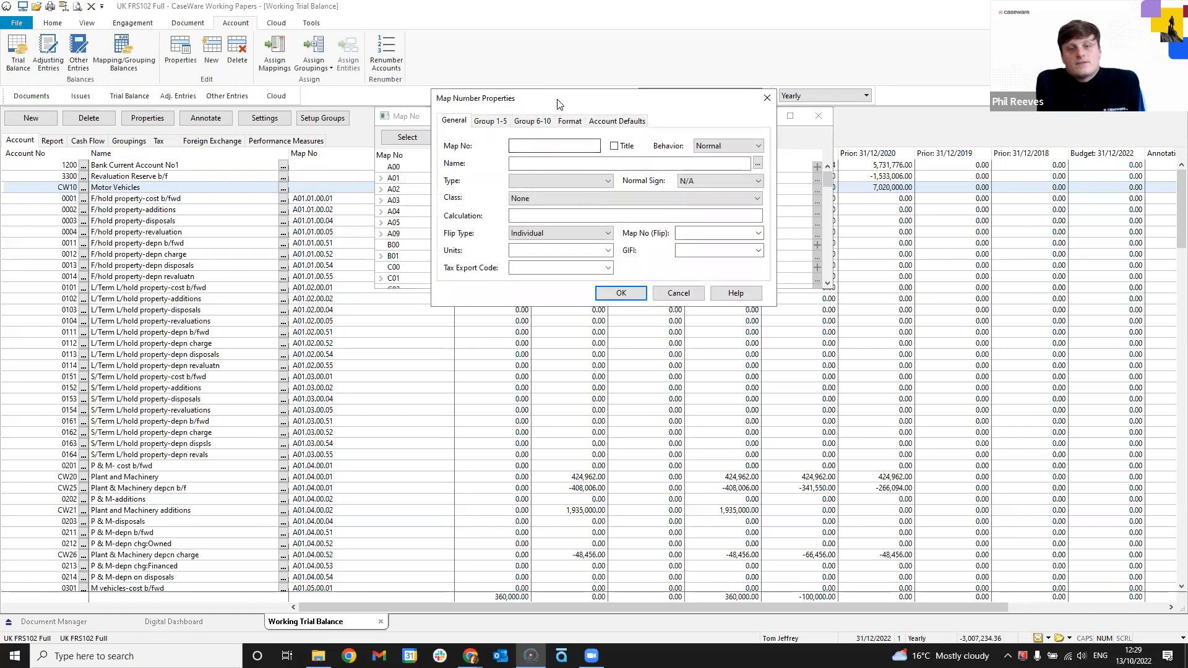
{"action": "left_click_drag", "start_coordinate": [560, 107], "coordinate": [589, 231]}
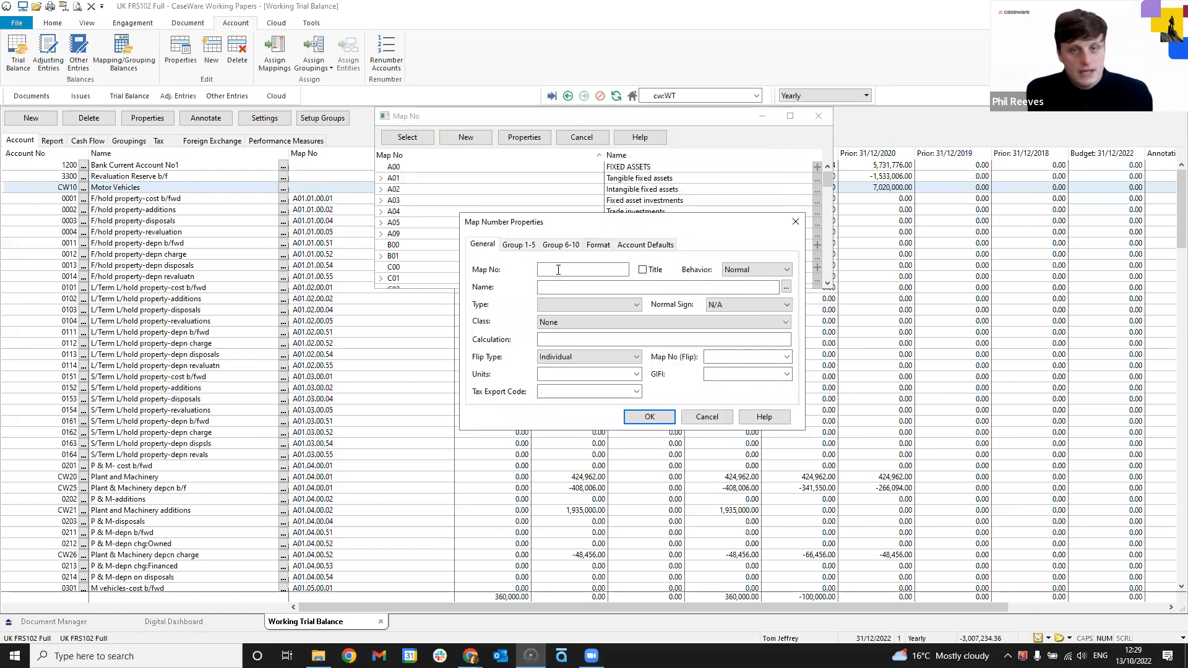
{"action": "left_click", "coordinate": [591, 287]}
{"action": "key", "text": "Escape"}
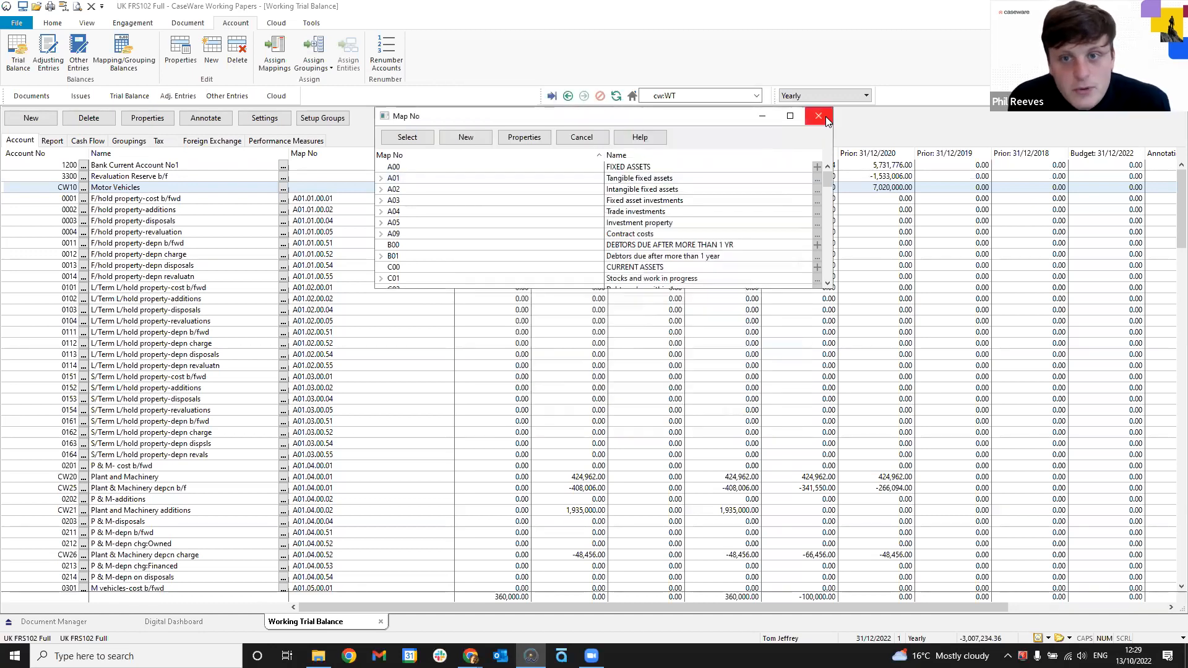
{"action": "left_click", "coordinate": [826, 117]}
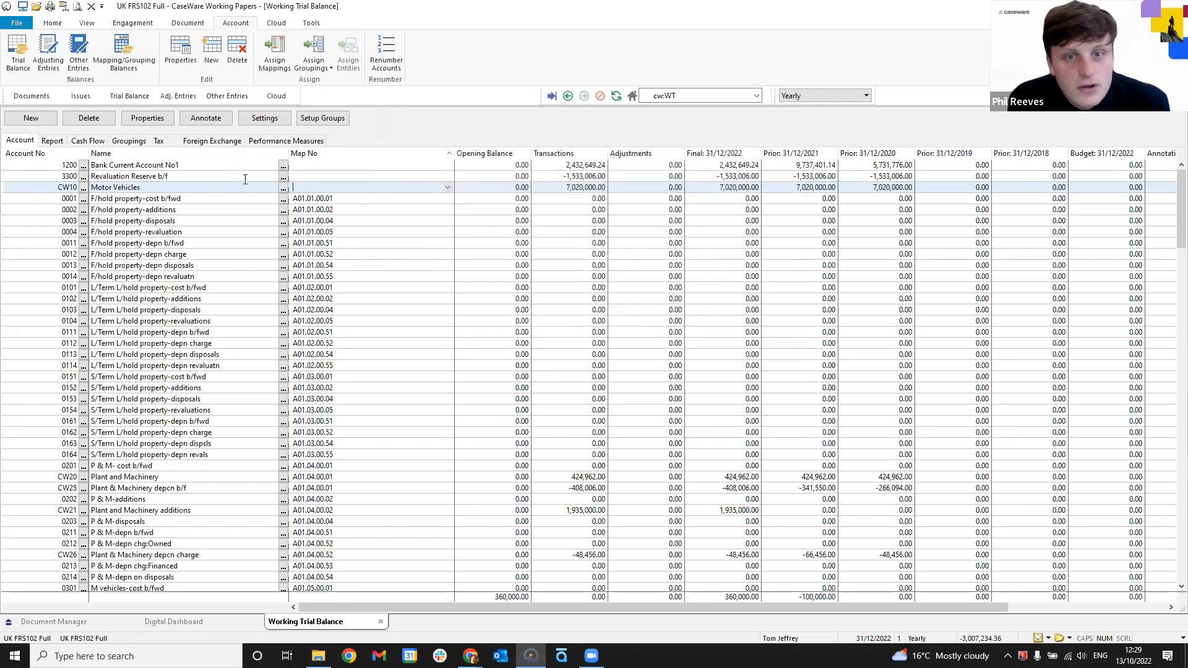
- Start a new trial balance account numbered 12234 with the name "test"
{"action": "left_click", "coordinate": [49, 122]}
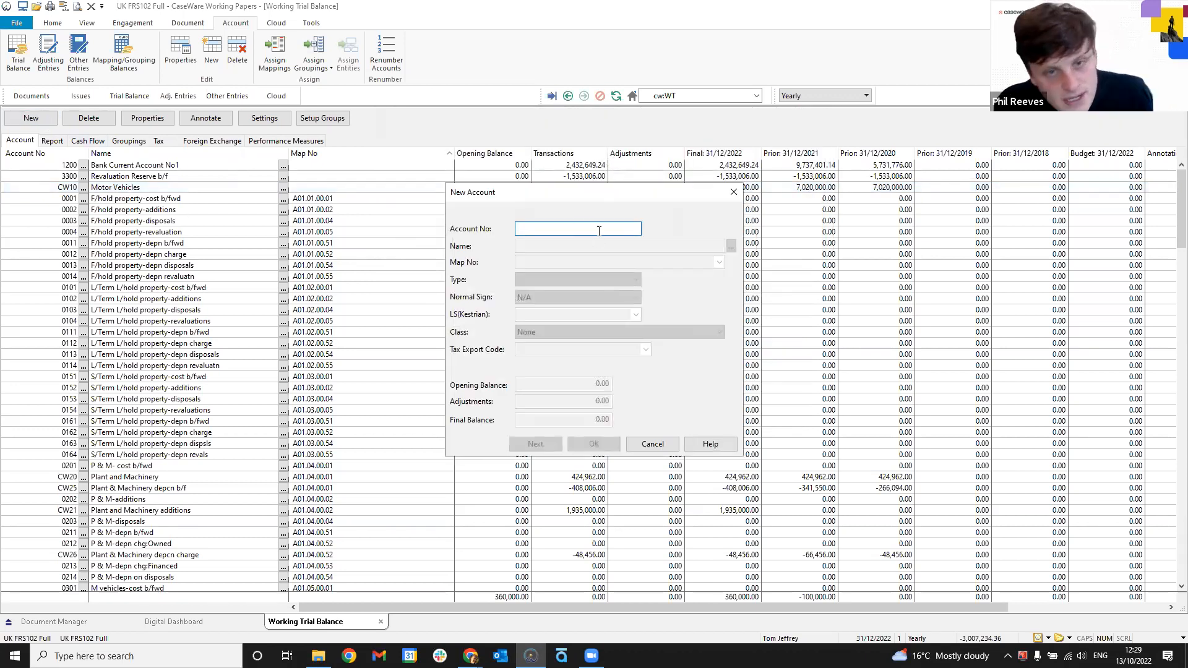
{"action": "type", "text": "12234"}
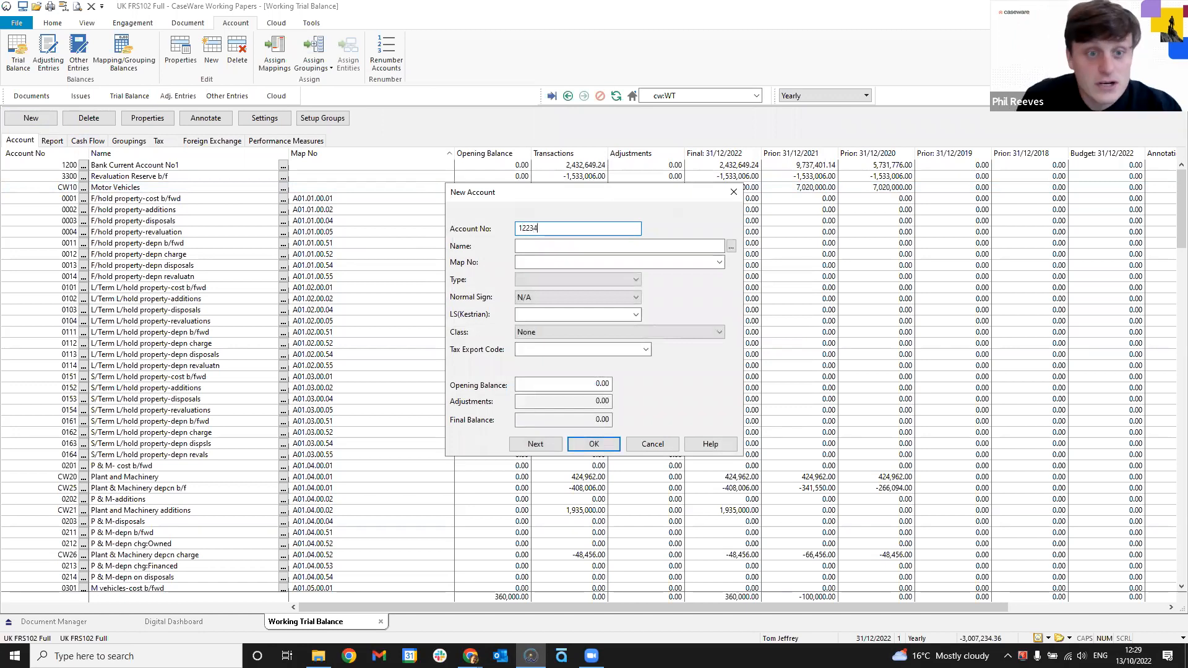
{"action": "key", "text": "Tab"}
{"action": "type", "text": "test"}
- Open the new account's mapping number list and view its blank new map number form without creating one
{"action": "left_click", "coordinate": [719, 263]}
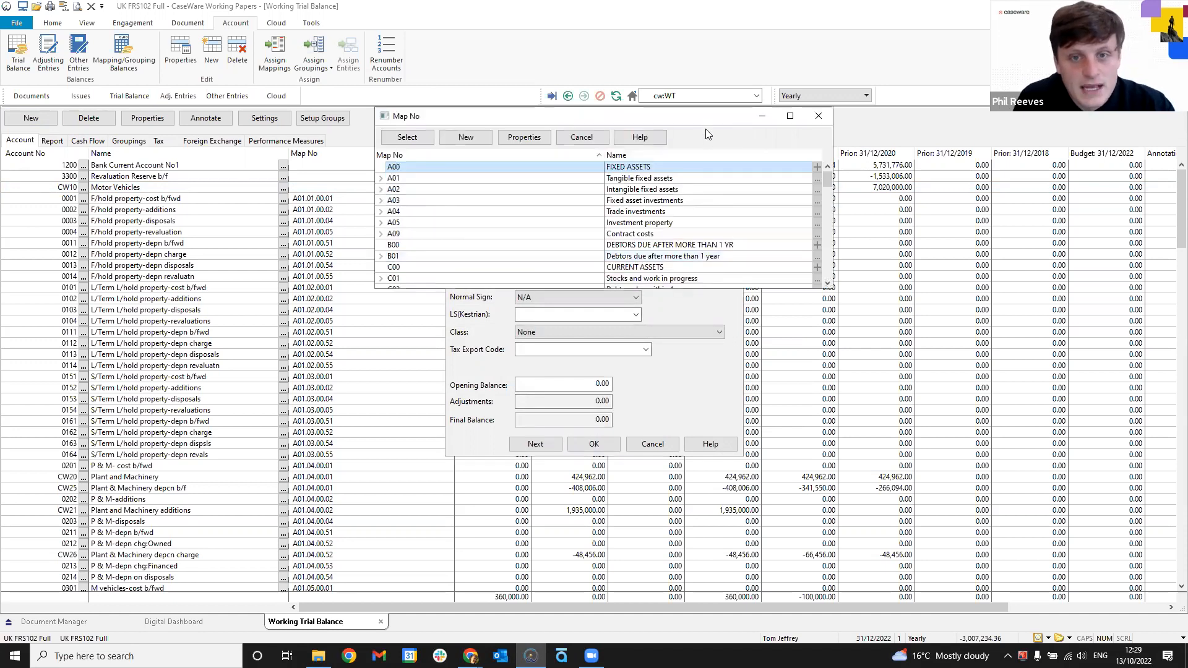
{"action": "left_click_drag", "start_coordinate": [705, 123], "coordinate": [936, 286]}
{"action": "left_click", "coordinate": [709, 306]}
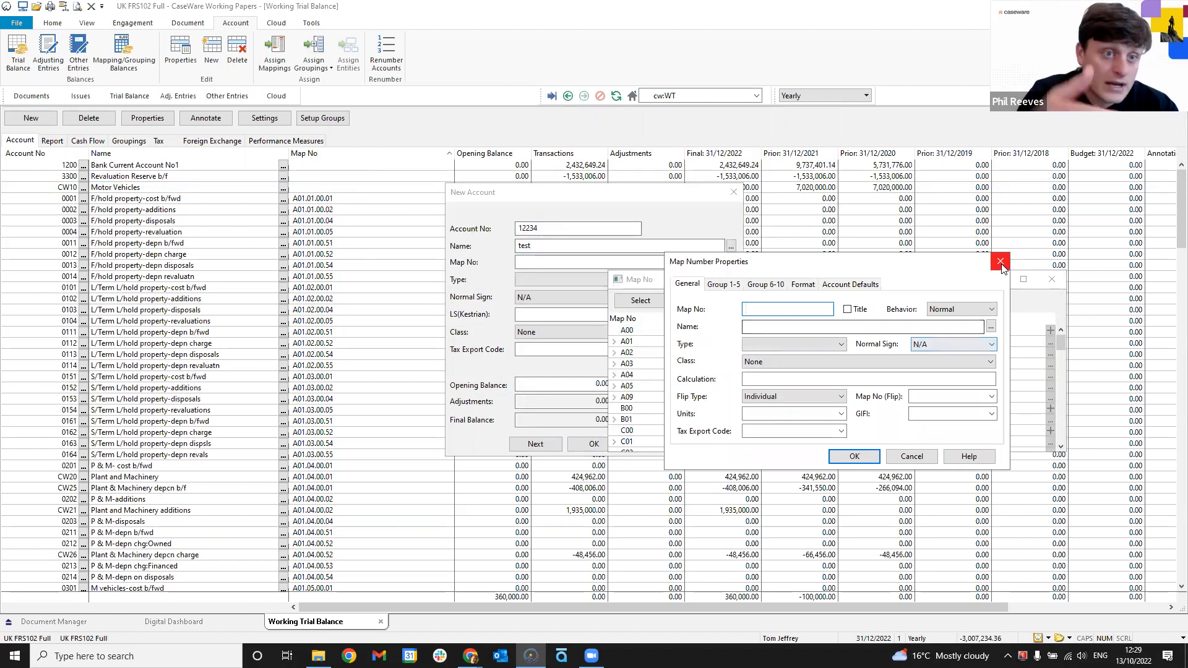
{"action": "left_click", "coordinate": [1001, 263]}
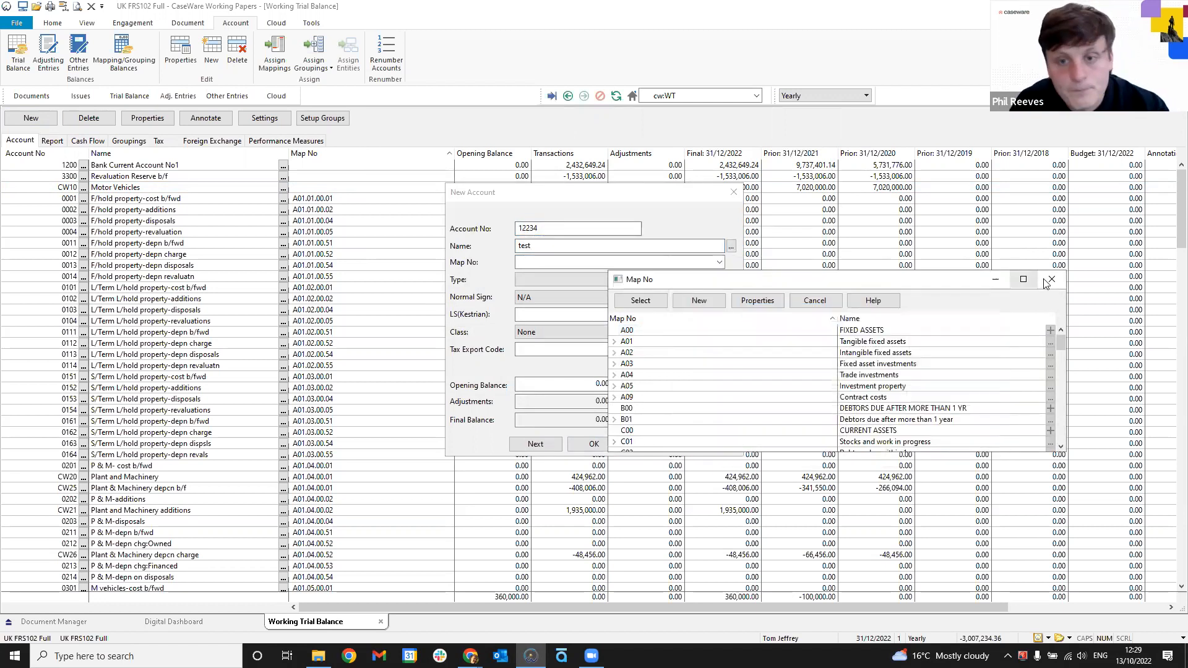
- Try to assign a top-level fixed asset mapping number to the "test" account, and discard the new account
{"action": "double_click", "coordinate": [732, 357]}
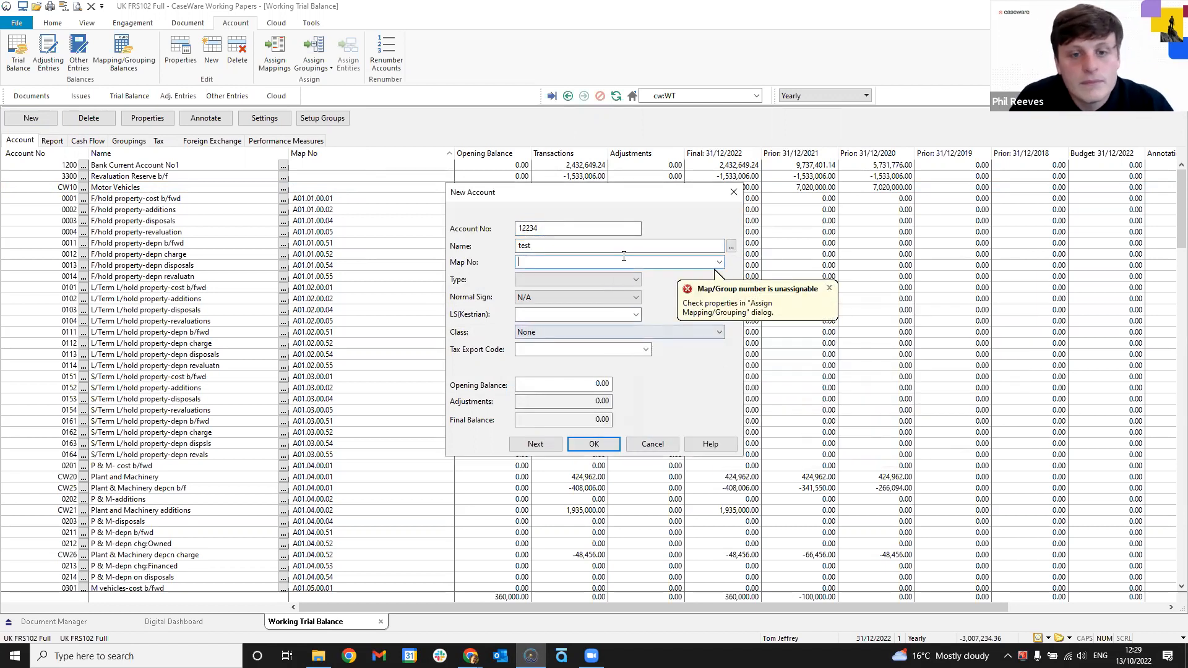
{"action": "left_click", "coordinate": [734, 193]}
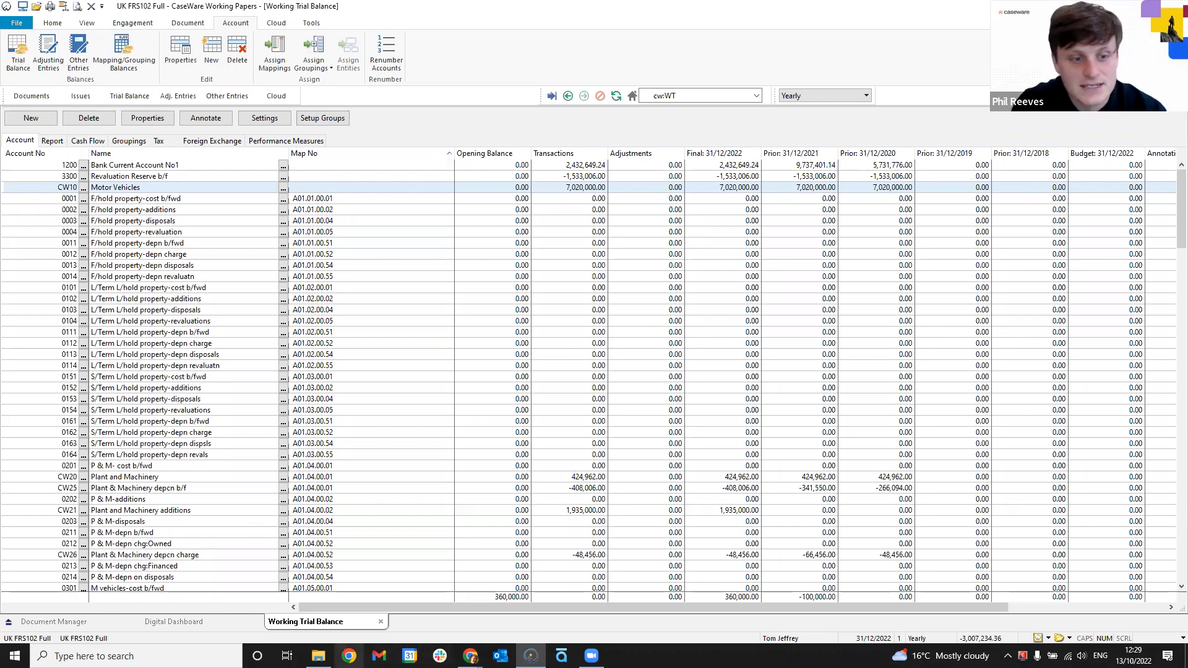
- Switch to the Introduction to Mapping presentation in Google Slides and present it from the upcoming webinars slide through to the Help Site slide
{"action": "left_click", "coordinate": [470, 656]}
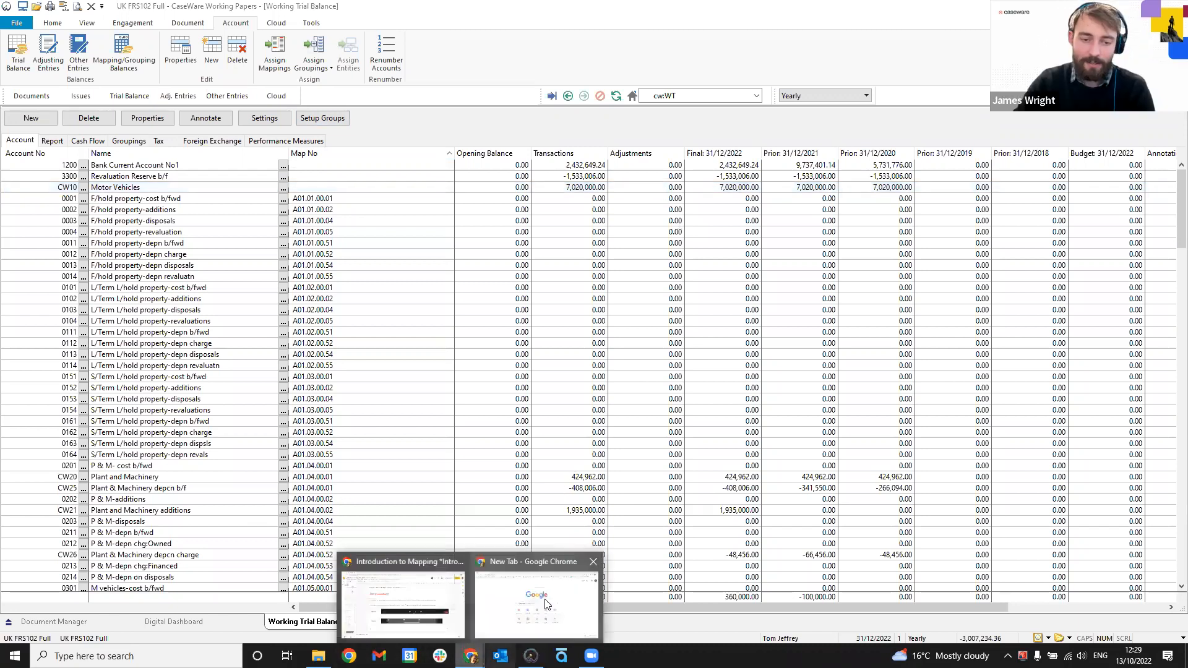
{"action": "left_click", "coordinate": [402, 605]}
{"action": "key", "text": "ctrl+F5"}
{"action": "key", "text": "Right"}
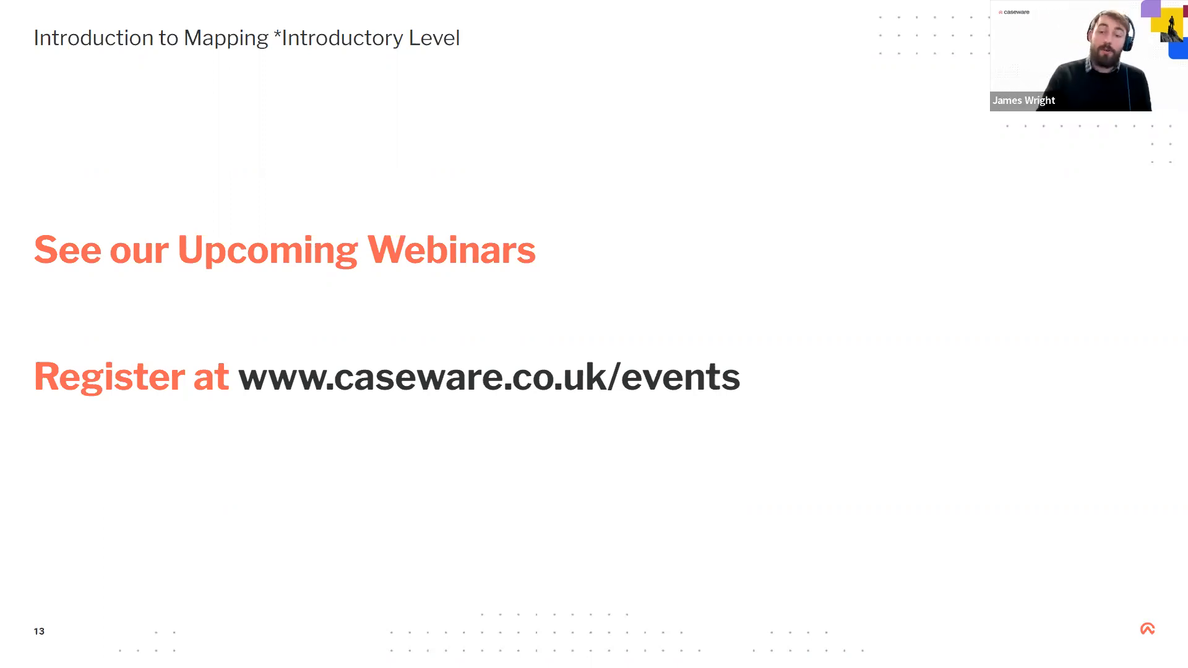
{"action": "key", "text": "Right"}
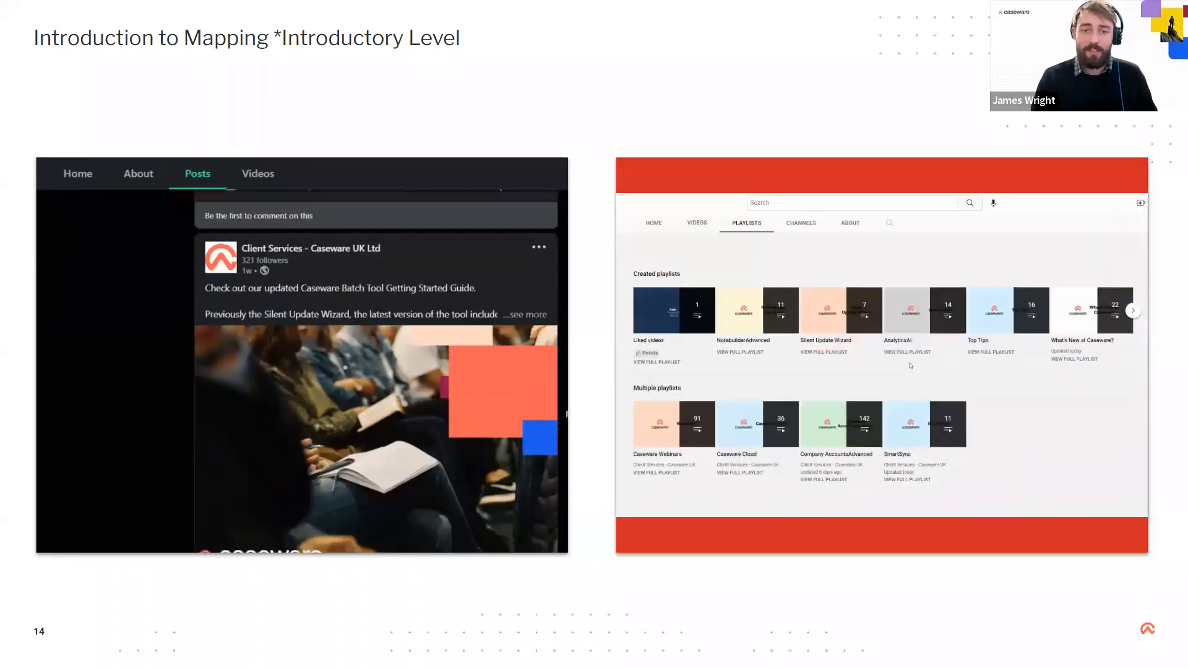
{"action": "key", "text": "Right"}
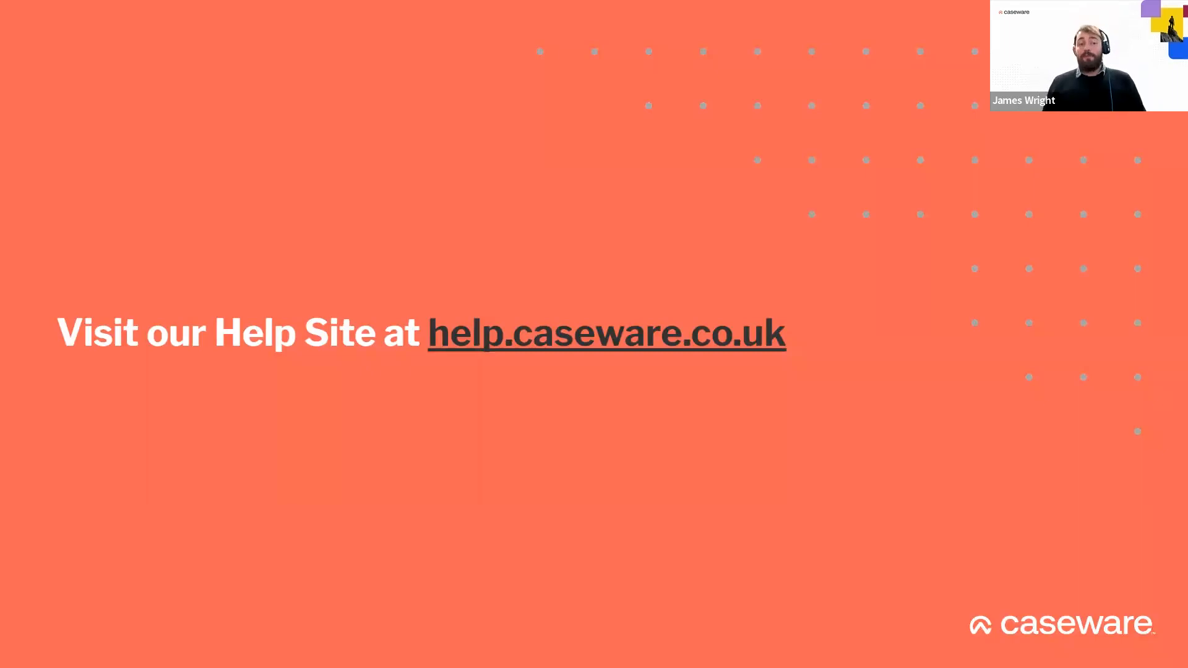